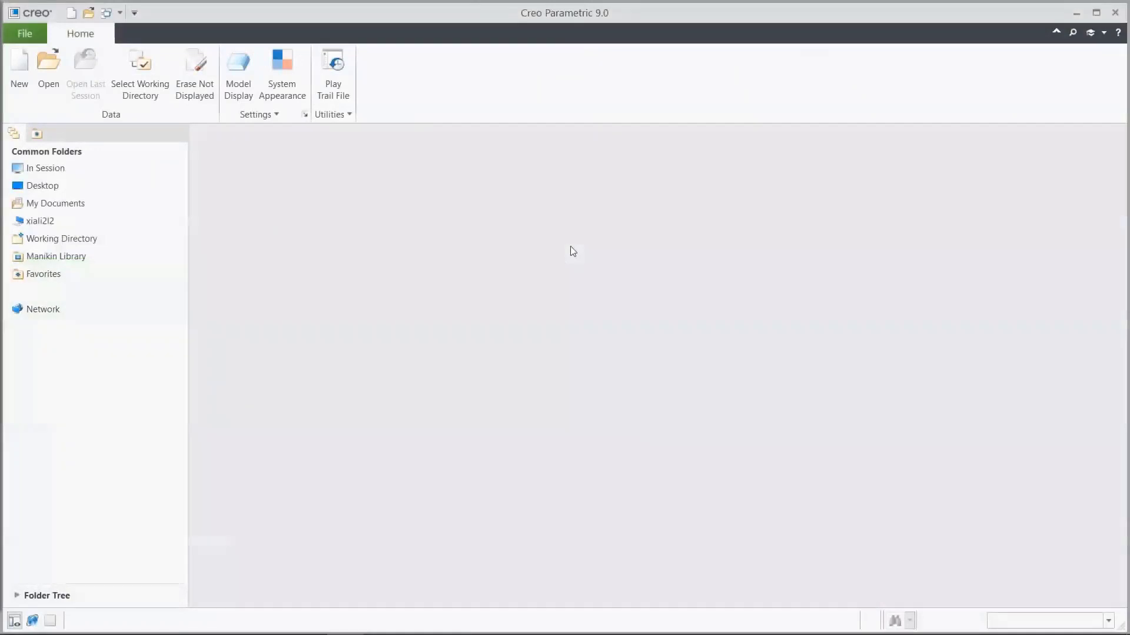
Step: Find the motorcycle assembly 6sc8060.asm in the HumanFactors folder by searching for 8060, and open it
left_click(51, 82)
left_click(791, 190)
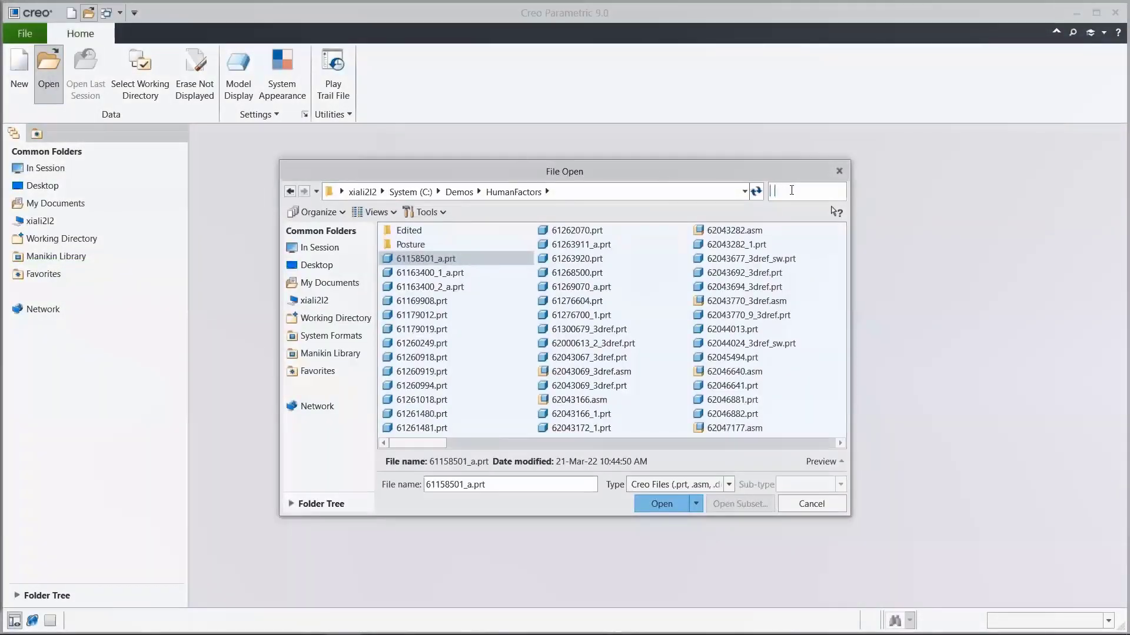
type("8060")
left_click(433, 231)
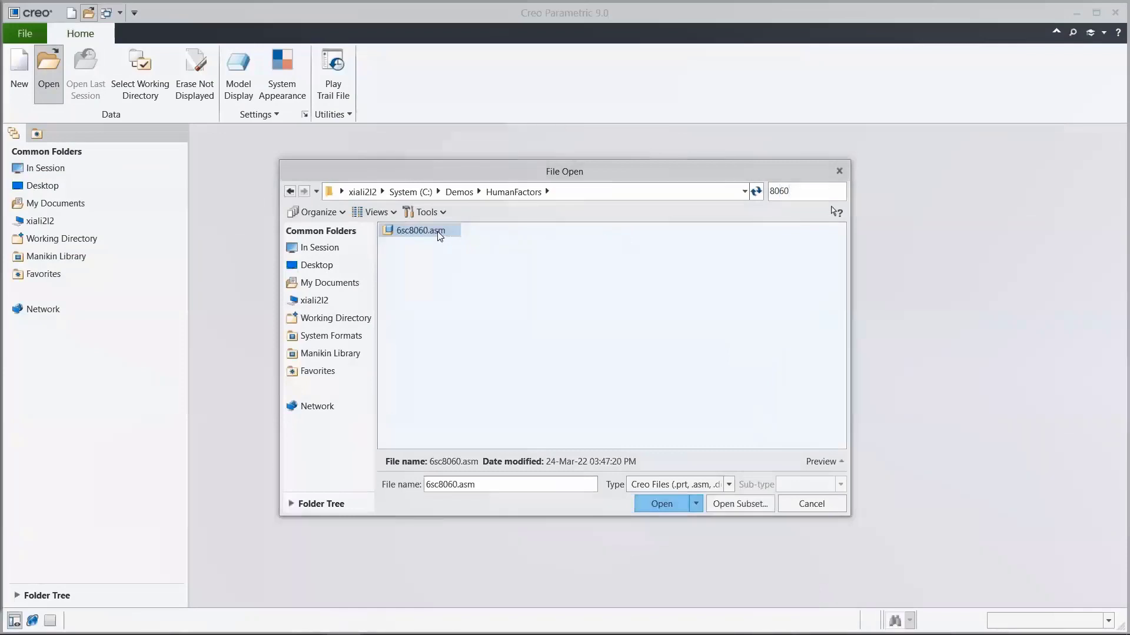
left_click(659, 504)
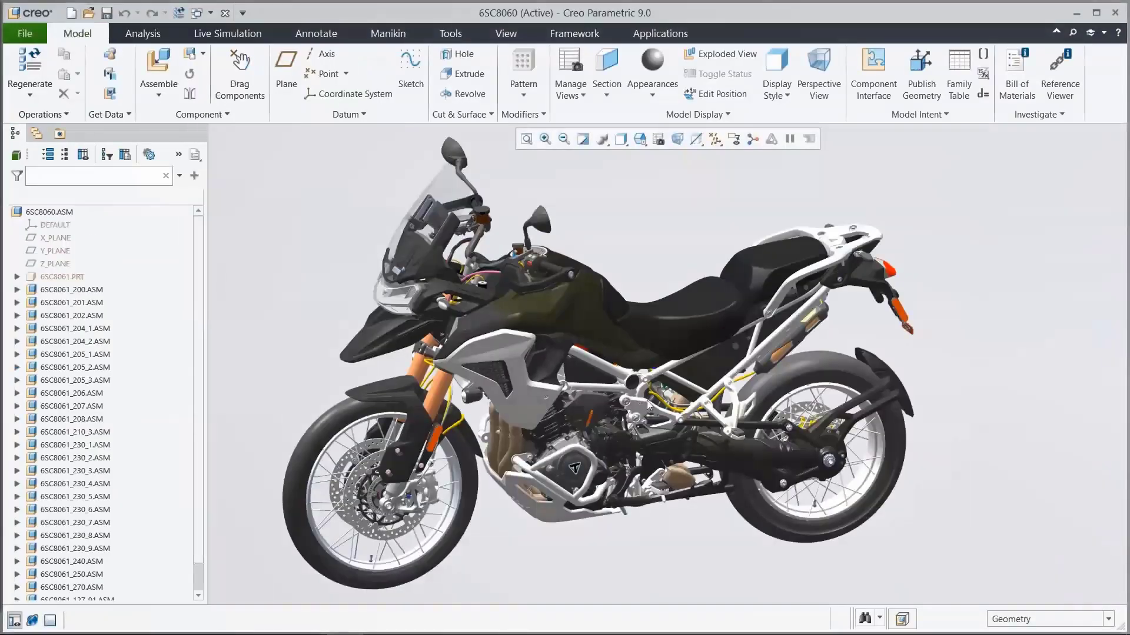
mouse_move(647, 401)
middle_mouse_down()
mouse_move(970, 408)
mouse_move(1001, 414)
mouse_move(1006, 432)
middle_mouse_up()
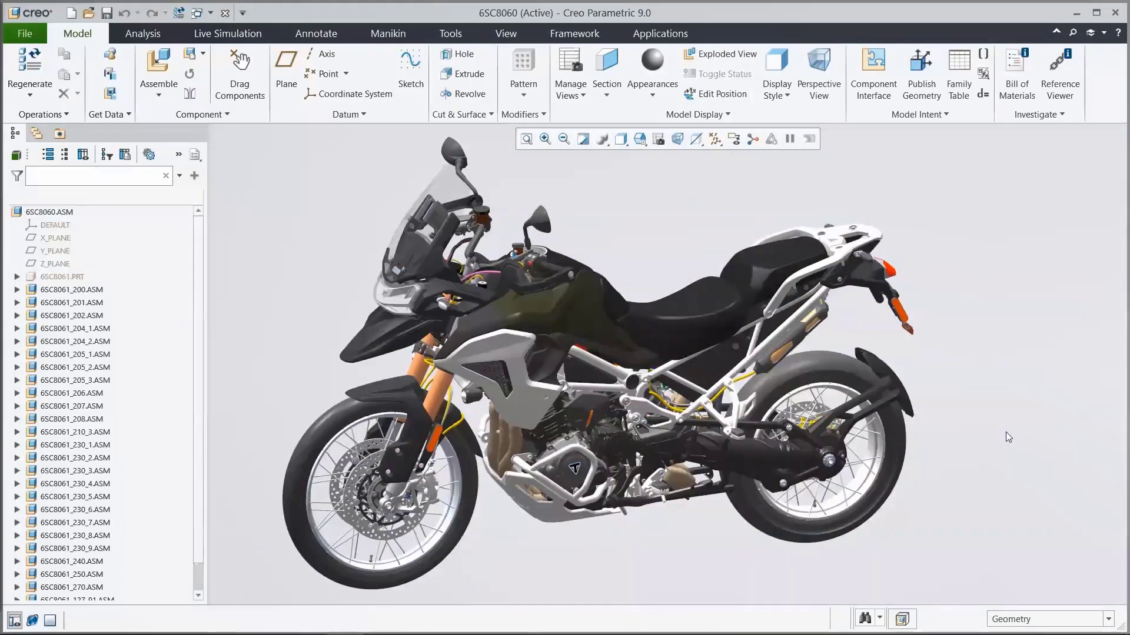
Step: Open the custom male manikin m_custom.asm from the Manikin Library
left_click(88, 13)
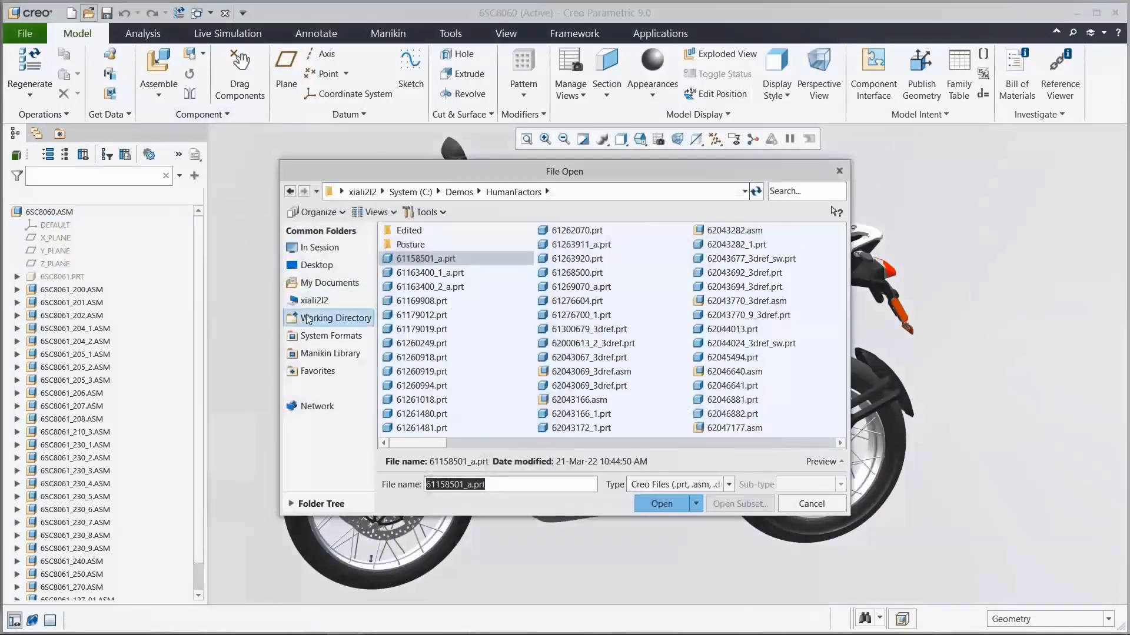
left_click(327, 354)
left_click(424, 321)
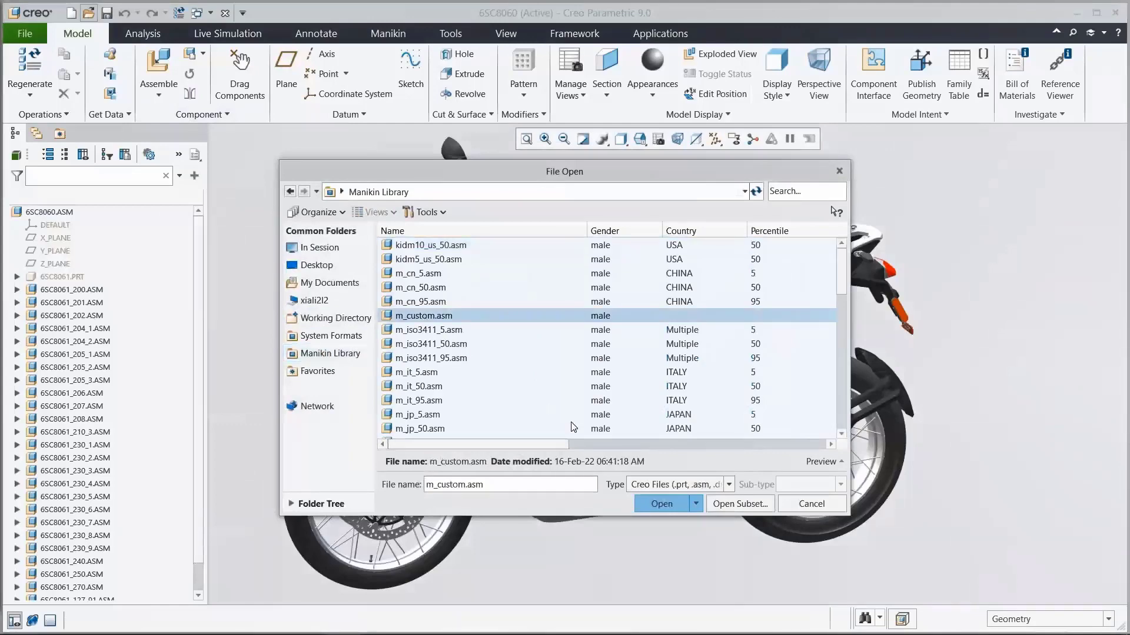
left_click(655, 503)
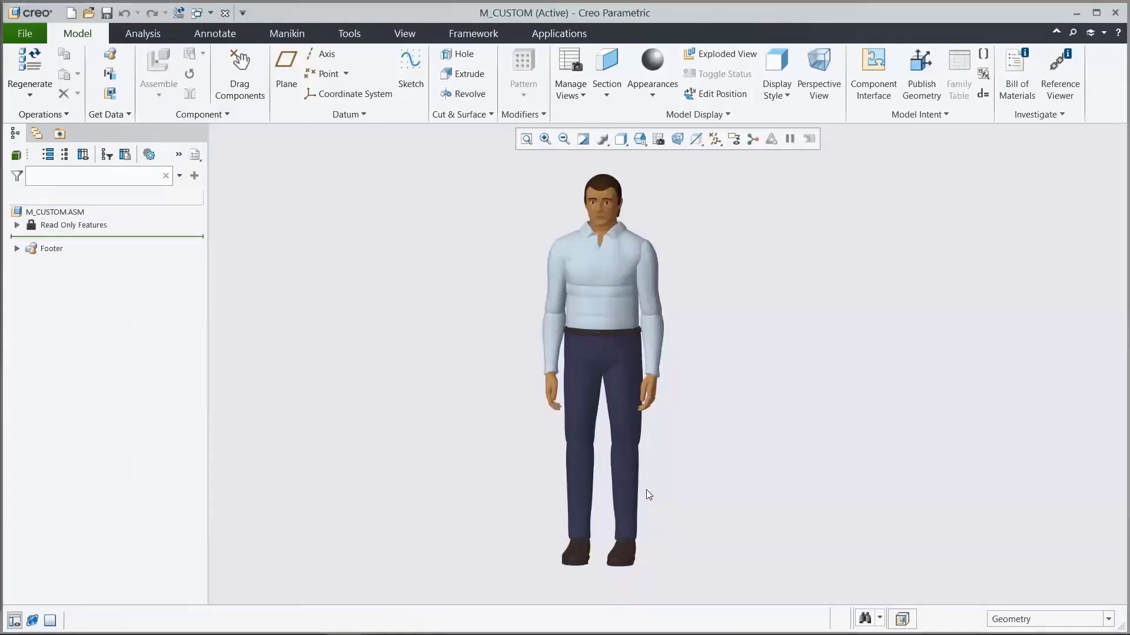
Step: Start editing the M_CUSTOM manikin and apply a saved view orientation to its preview
left_click(290, 31)
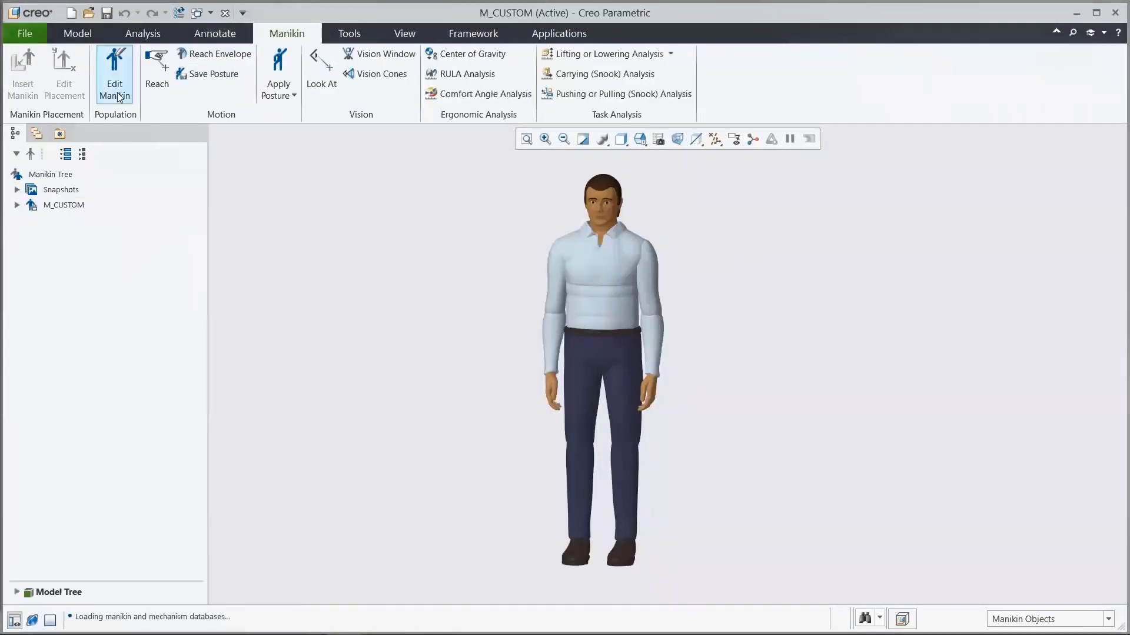
left_click(119, 97)
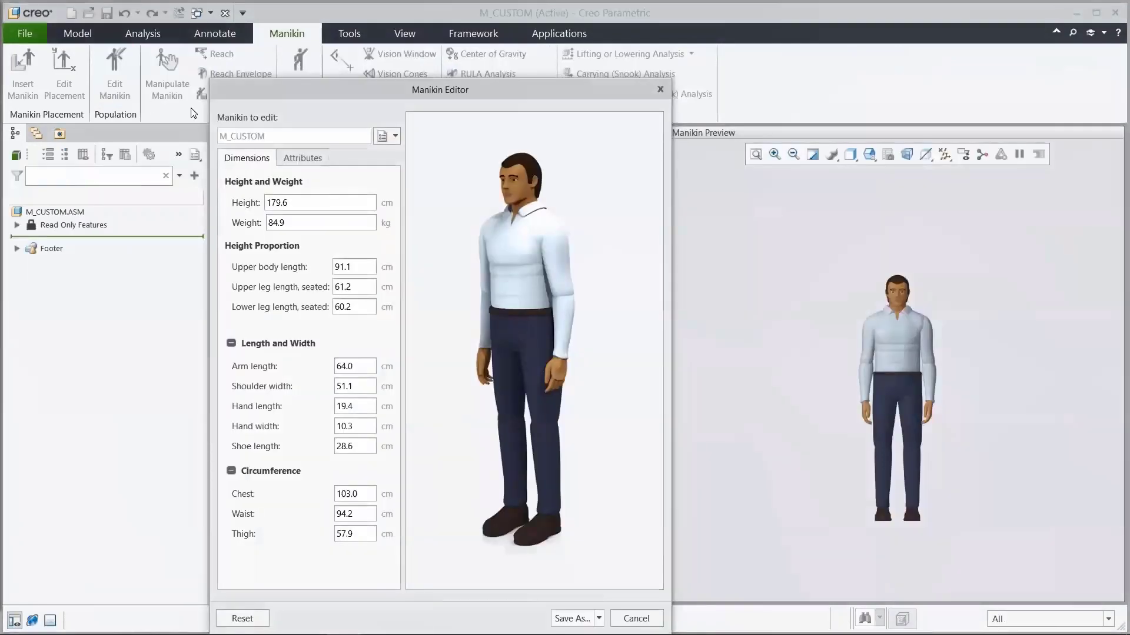
left_click(869, 154)
left_click(888, 216)
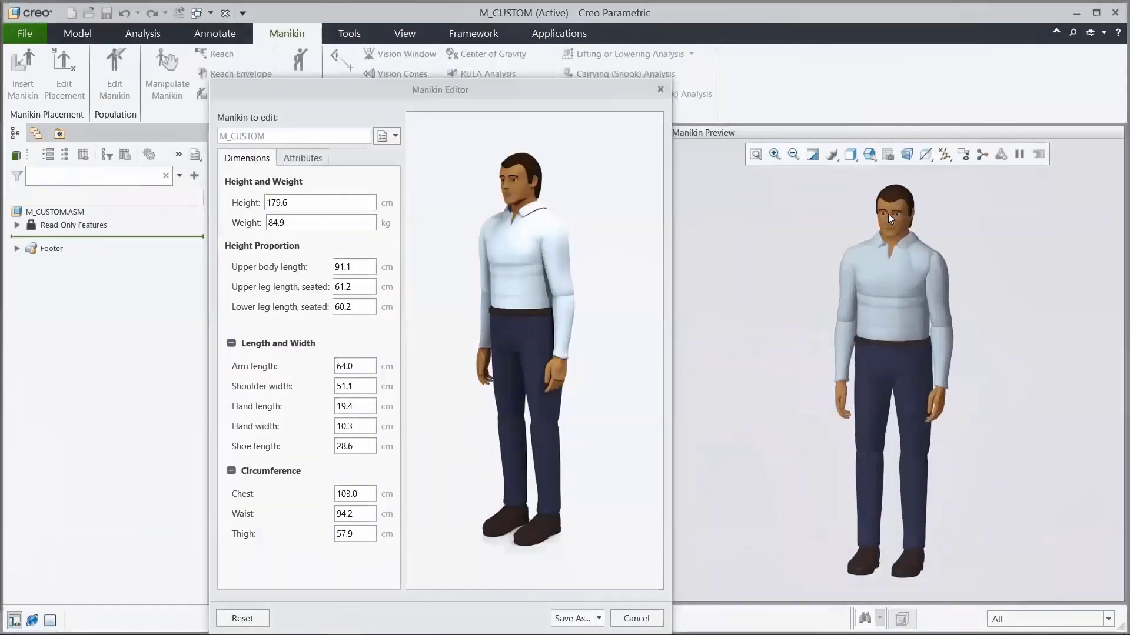
Step: Set the manikin's height to 178 cm and its weight first to 100 kg, finally to 83 kg
double_click(341, 202)
type("17")
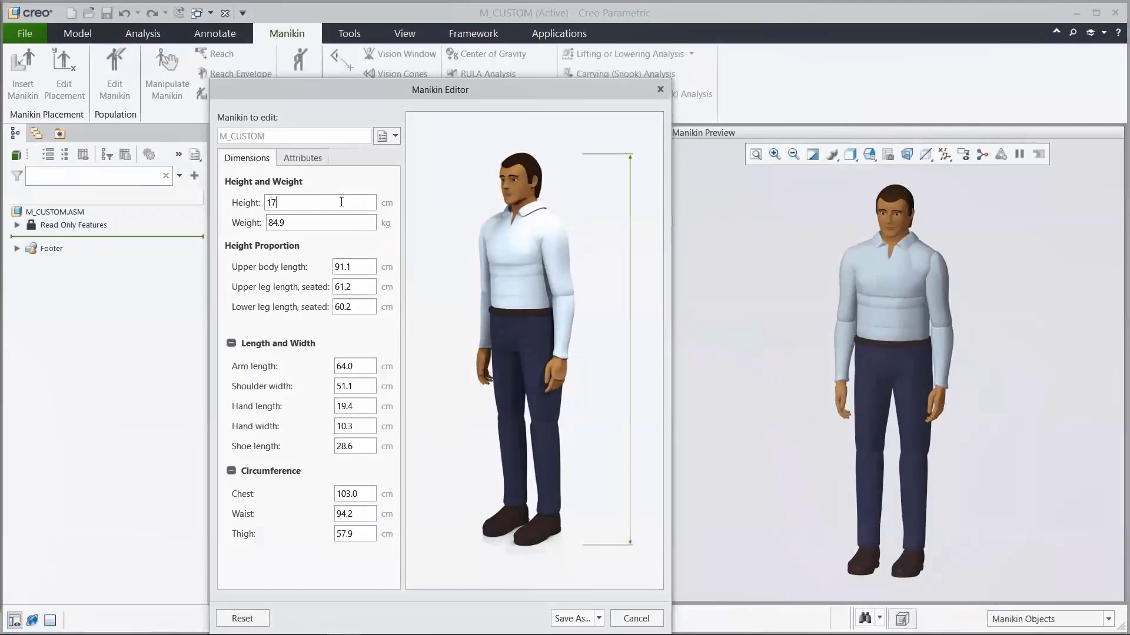
type("8")
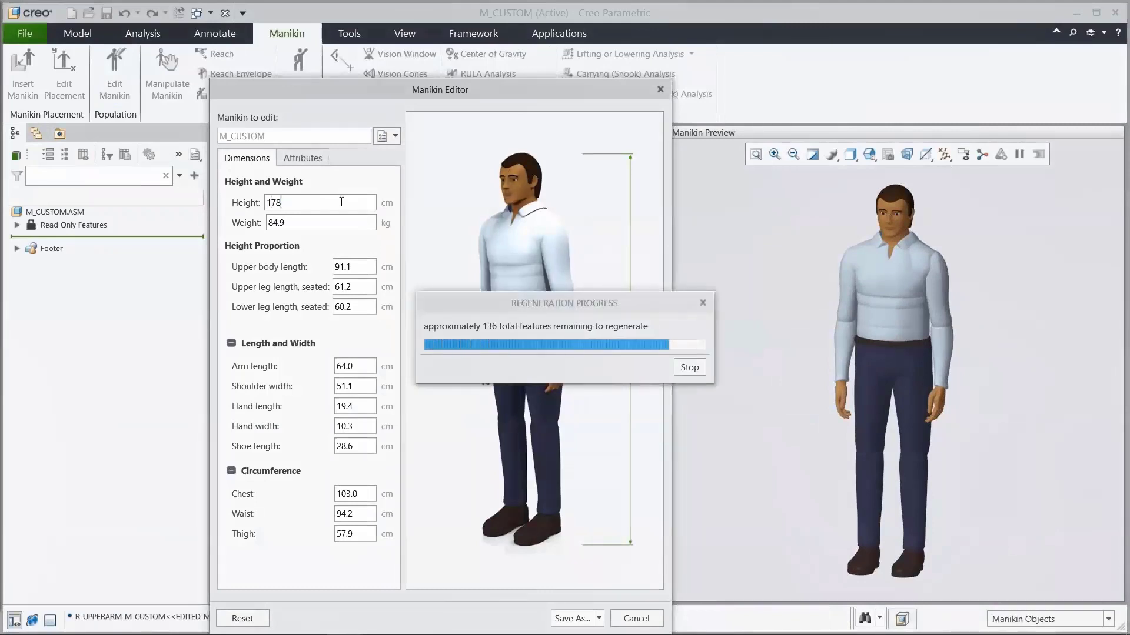
double_click(314, 222)
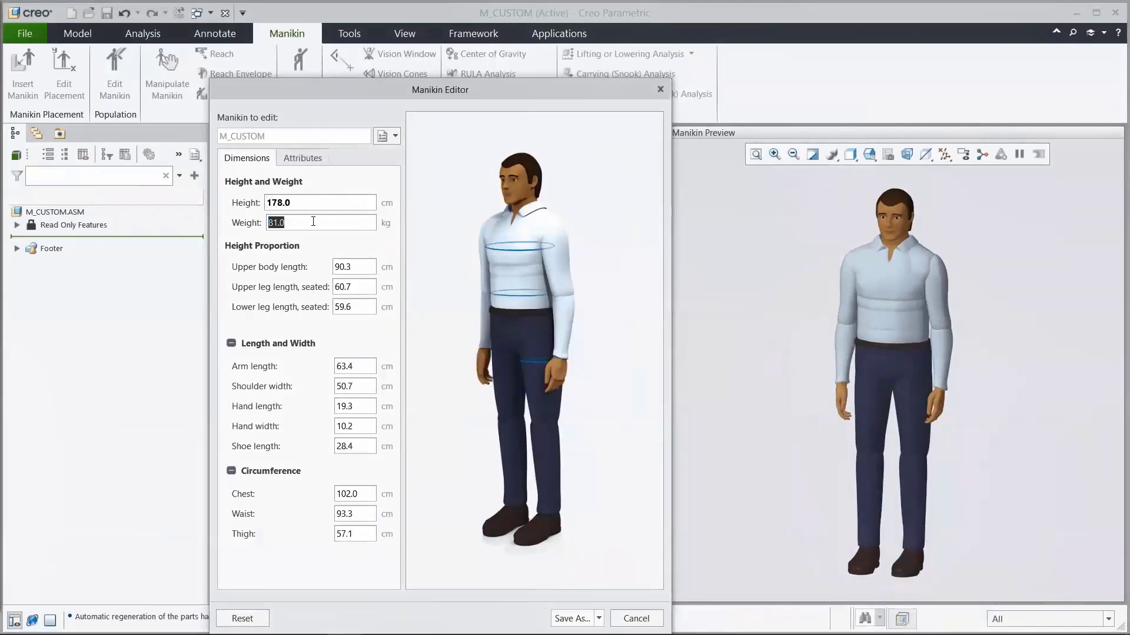
type("100")
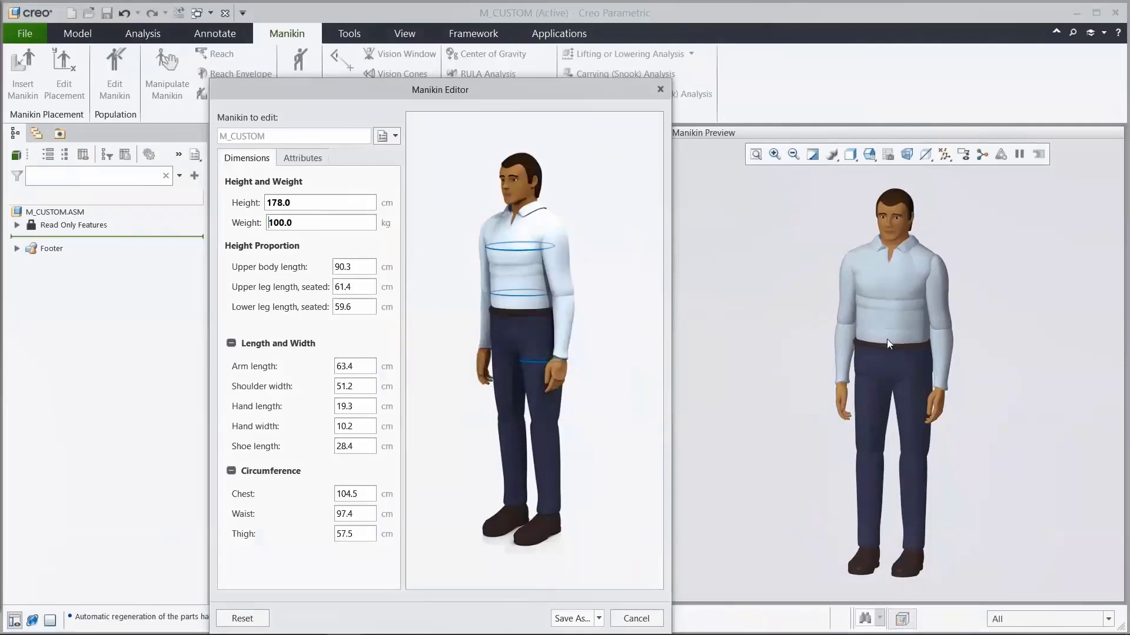
double_click(313, 224)
type("83")
key("Return")
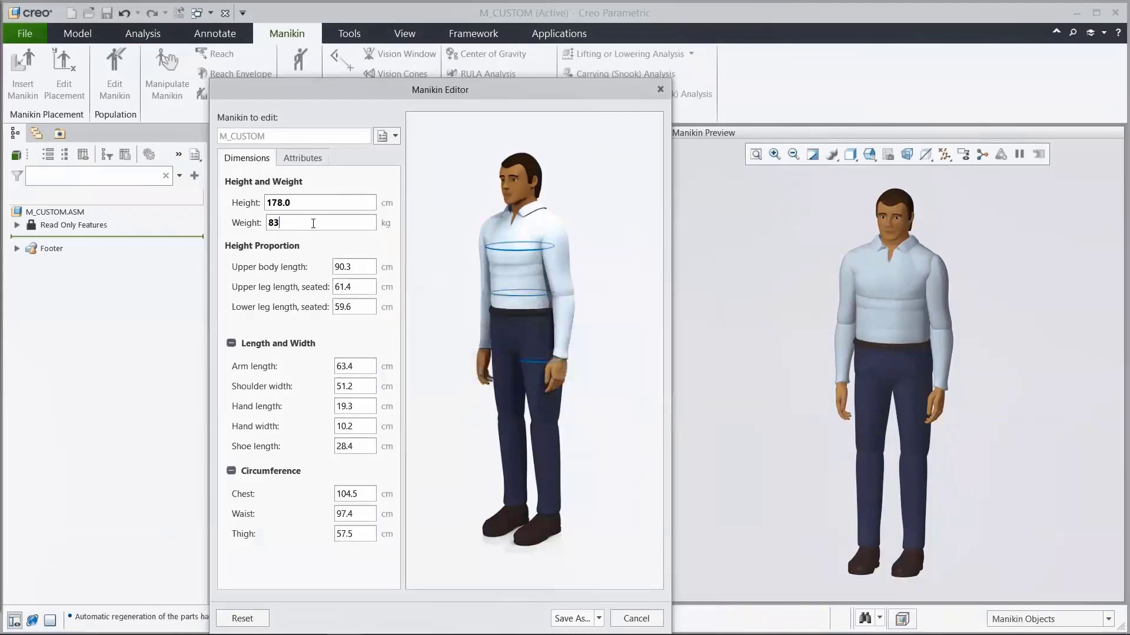
Step: Set the manikin's upper body length to 92 cm and its arm length to 62 cm
double_click(360, 268)
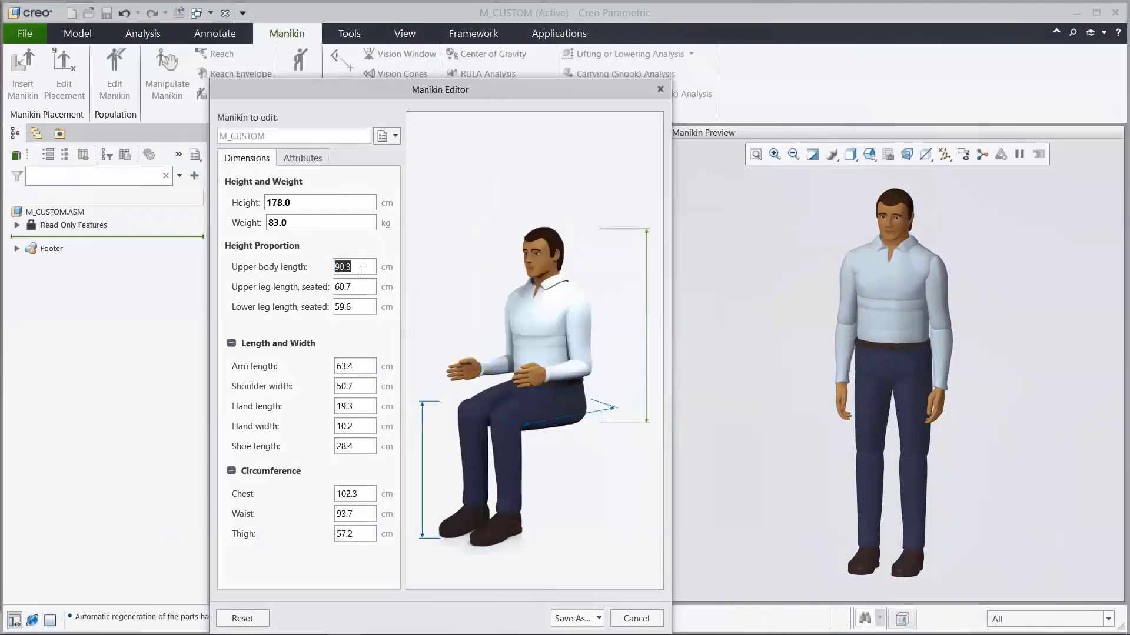
type("92")
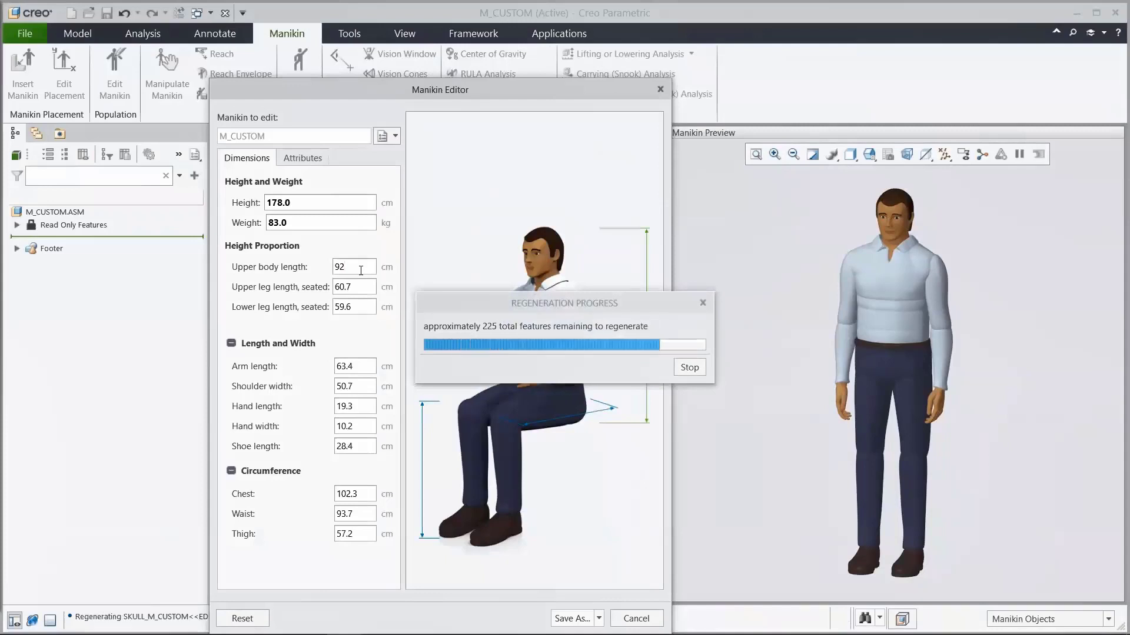
key("Return")
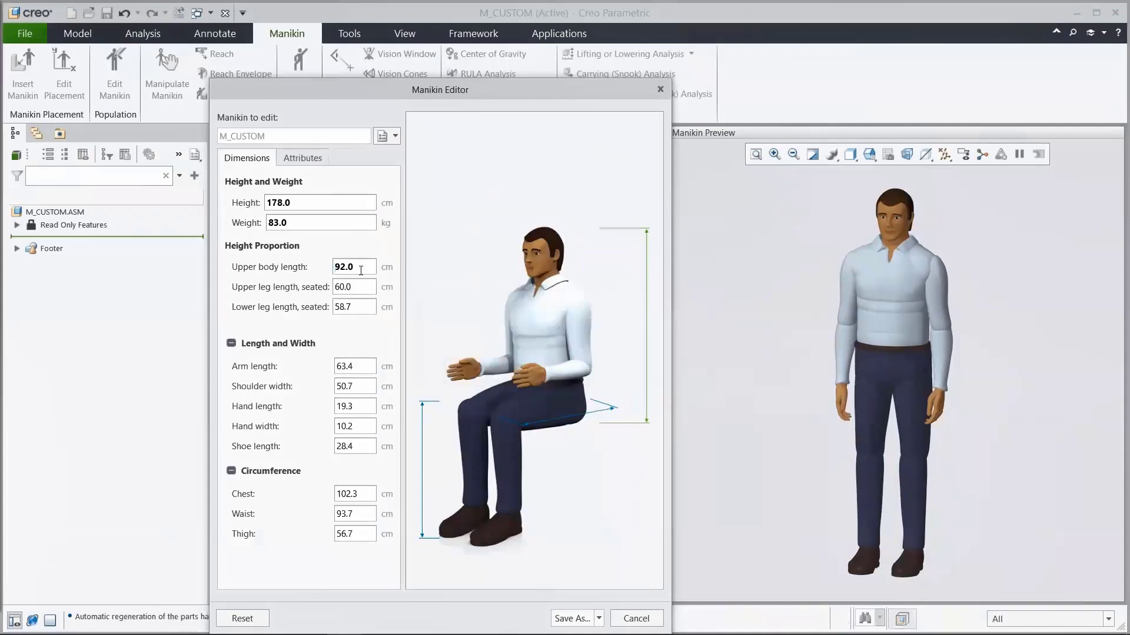
double_click(362, 366)
type("62")
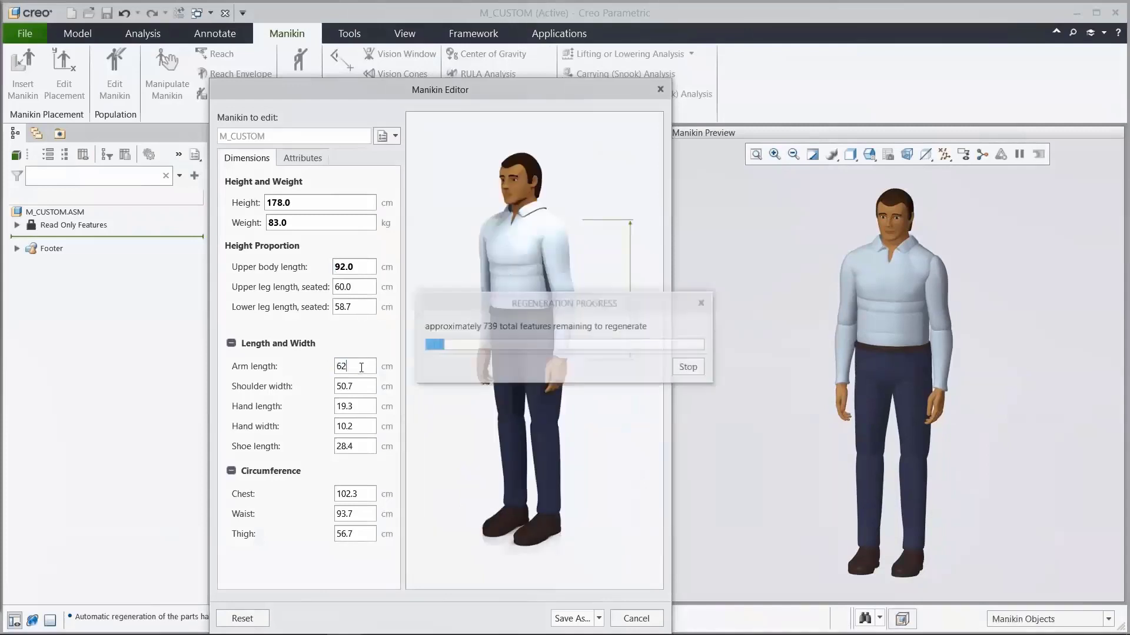
key("Return")
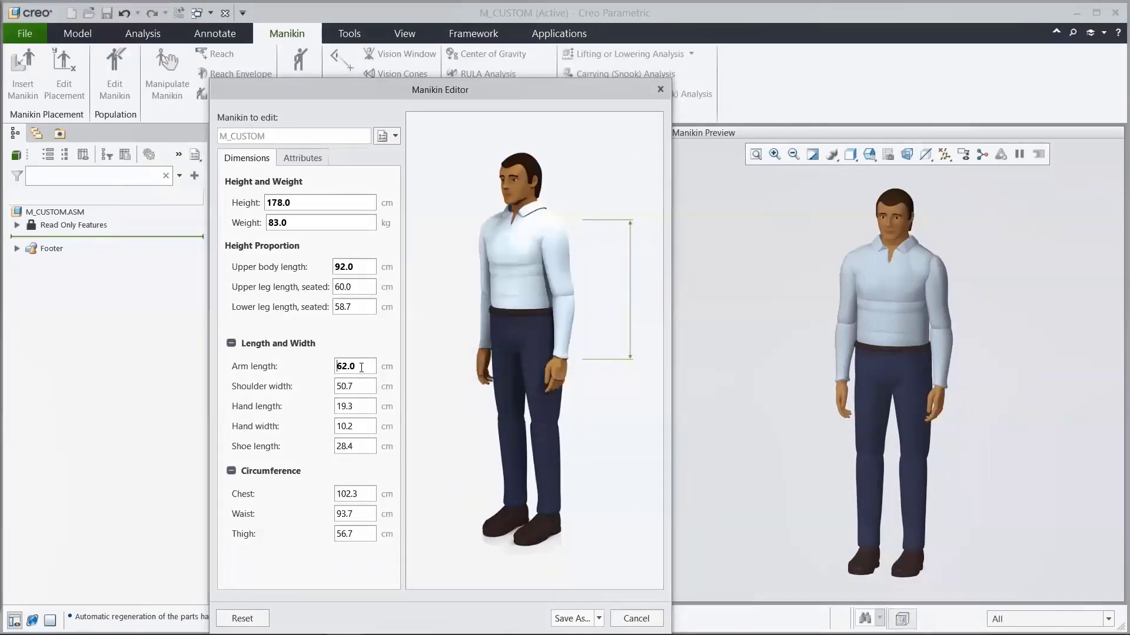
Step: Set the manikin's waist circumference to 95 cm and bring up its attributes for review
double_click(353, 514)
type("95")
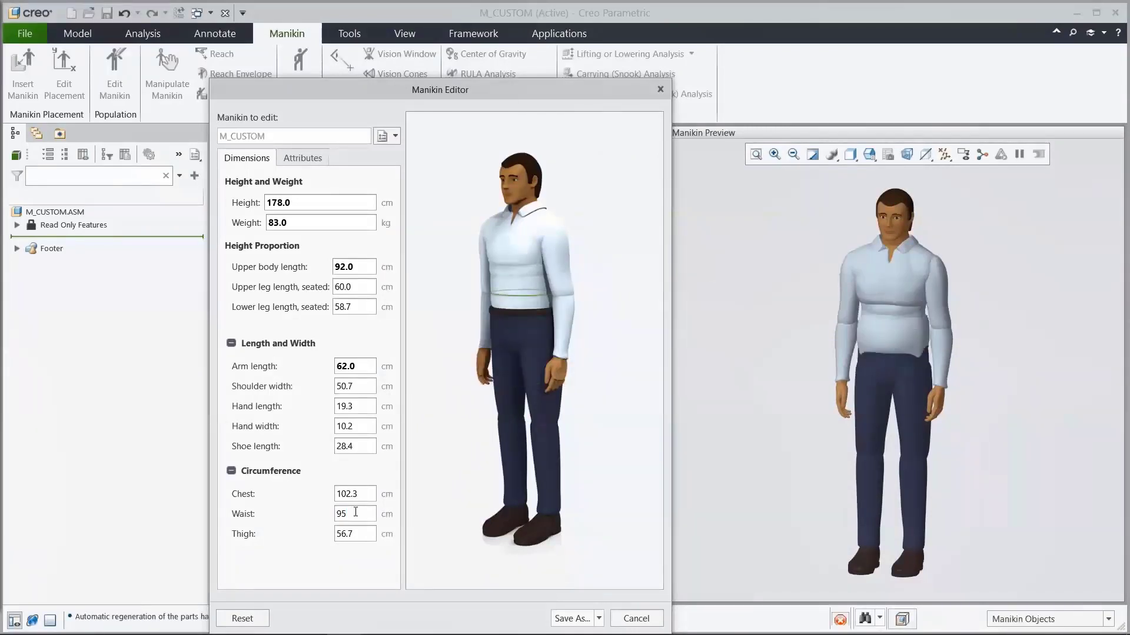
key("Return")
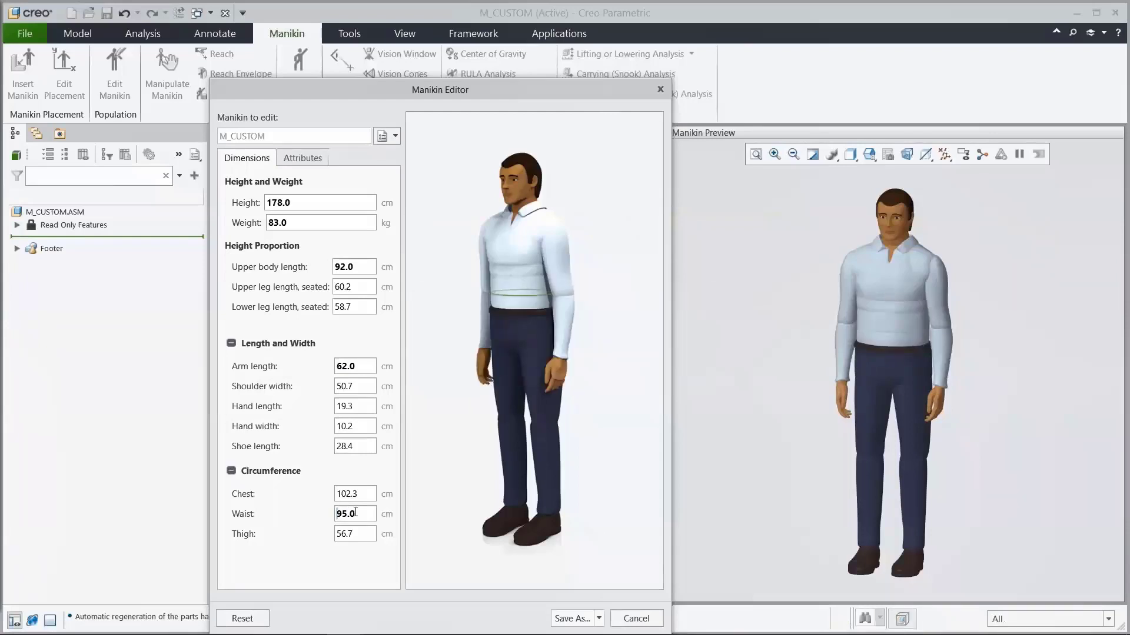
left_click(303, 160)
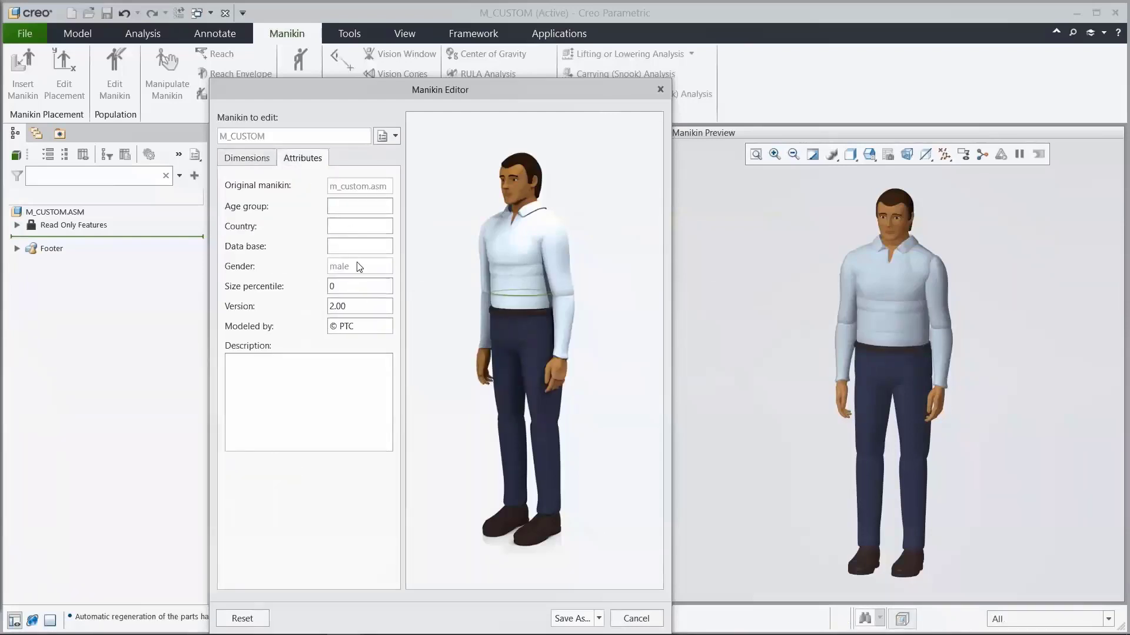
Step: Save the edited manikin as EDITED_MANIKIN_1 in the Edited folder and close the M_CUSTOM window
left_click(570, 619)
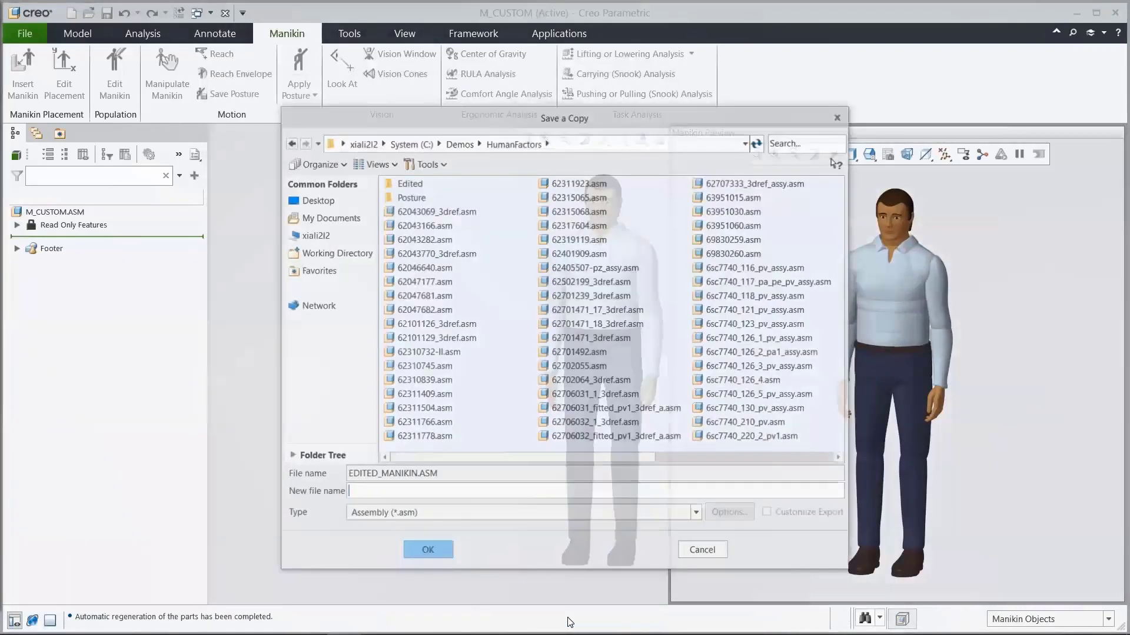
double_click(413, 187)
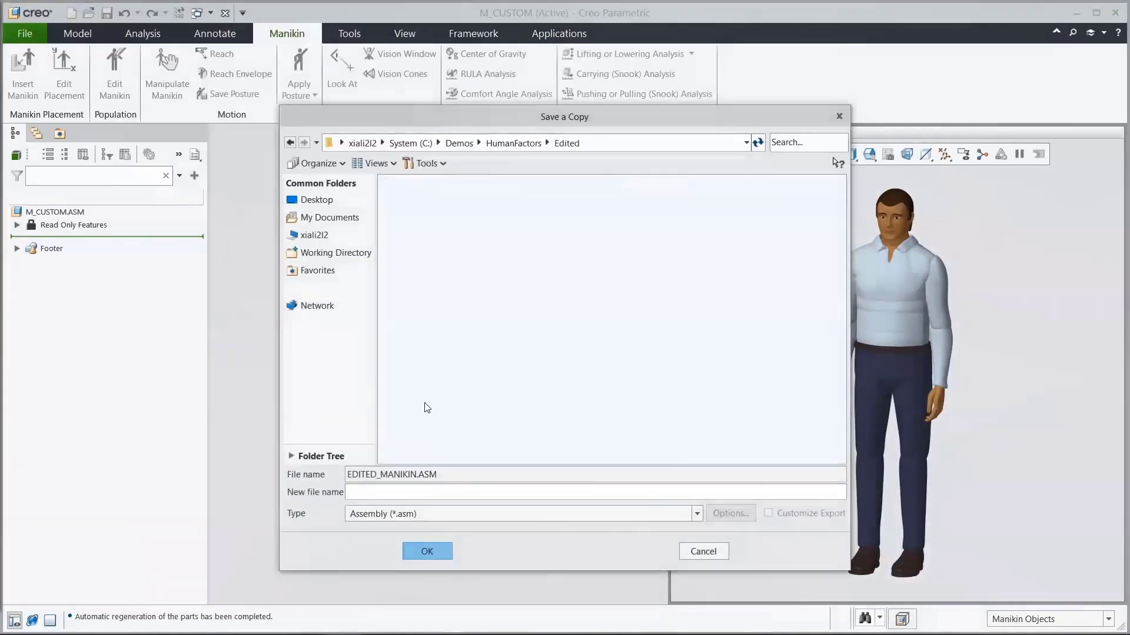
left_click_drag(438, 474, 347, 476)
key("ctrl+c")
left_click(353, 491)
key("ctrl+v")
key("BackSpace")
key("BackSpace")
left_click(424, 551)
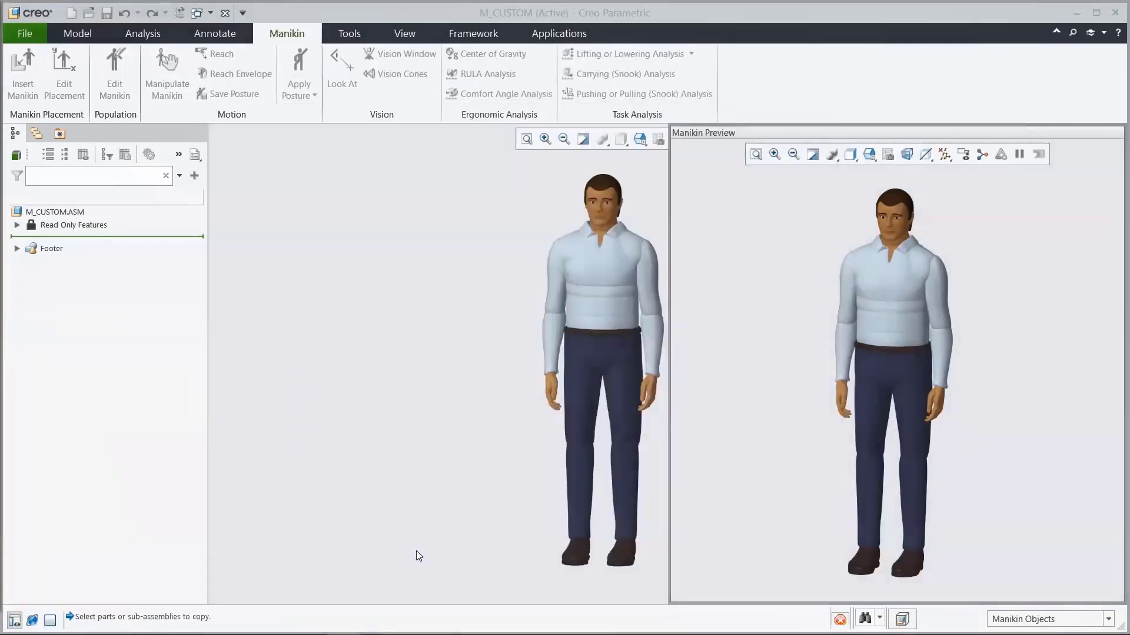
left_click(223, 15)
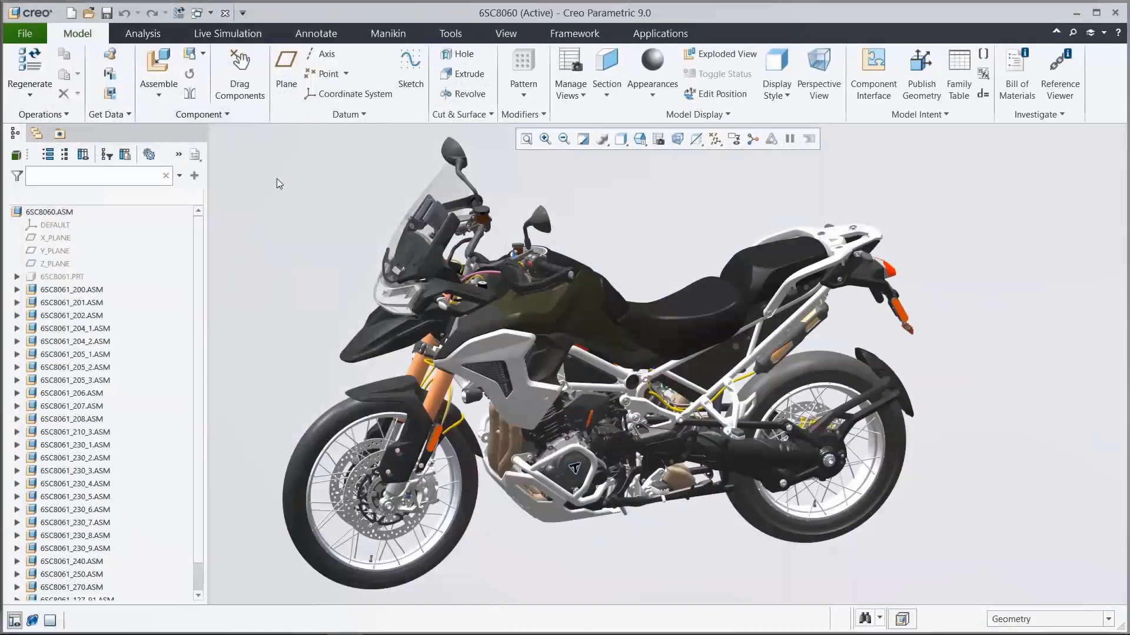
Step: Insert the customized manikin from the working directory's Edited folder into the motorcycle assembly
left_click(639, 140)
left_click(652, 193)
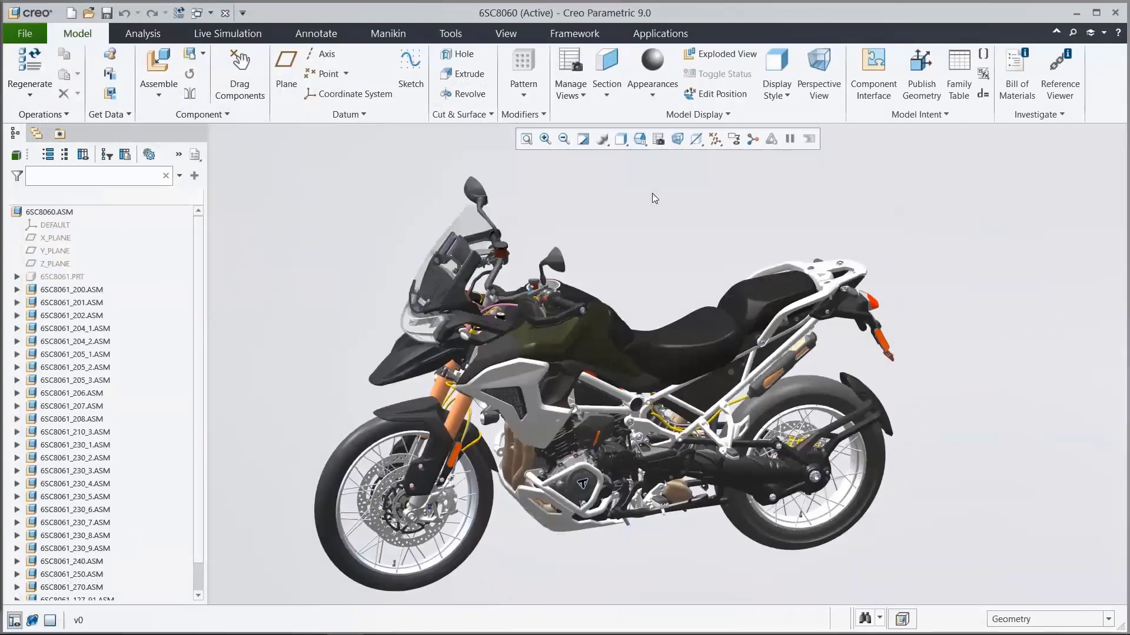
left_click(393, 33)
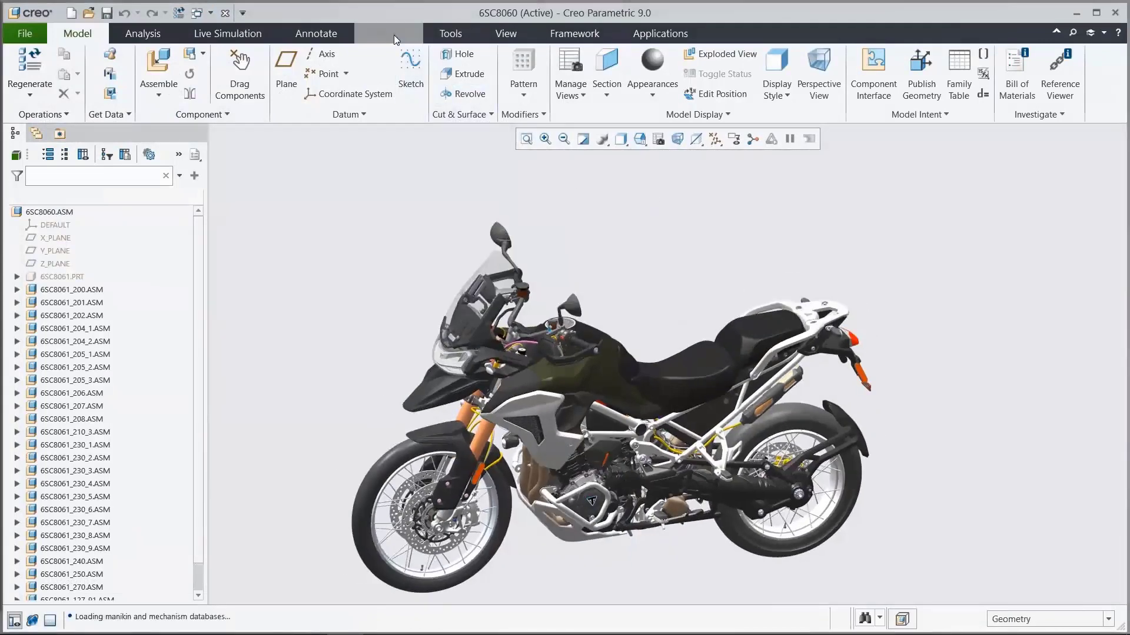
left_click(25, 90)
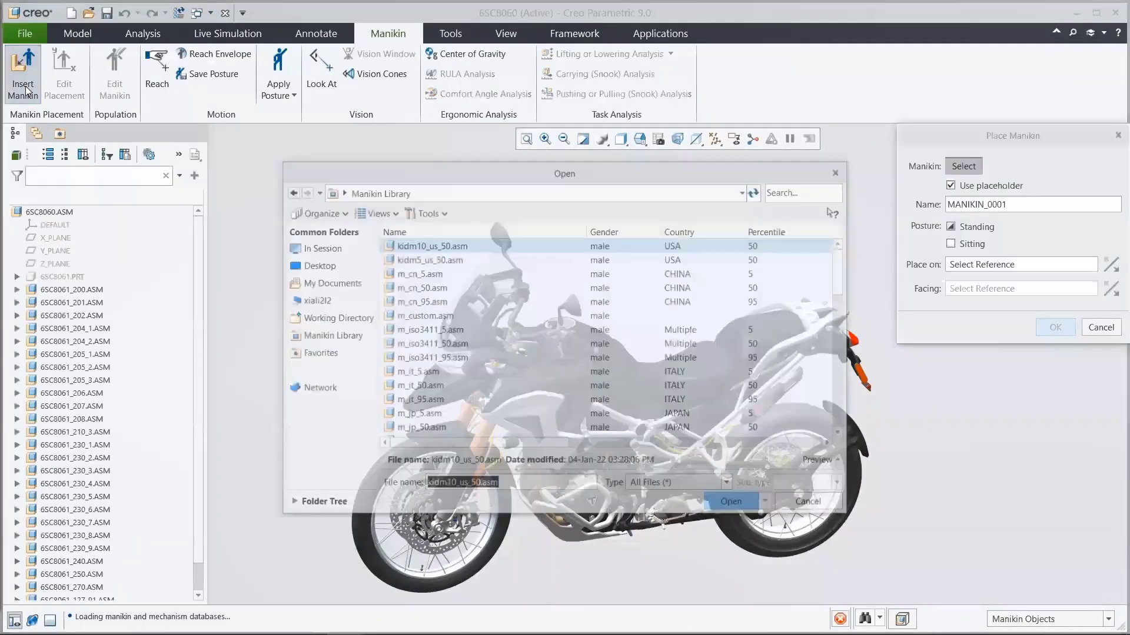
left_click(304, 321)
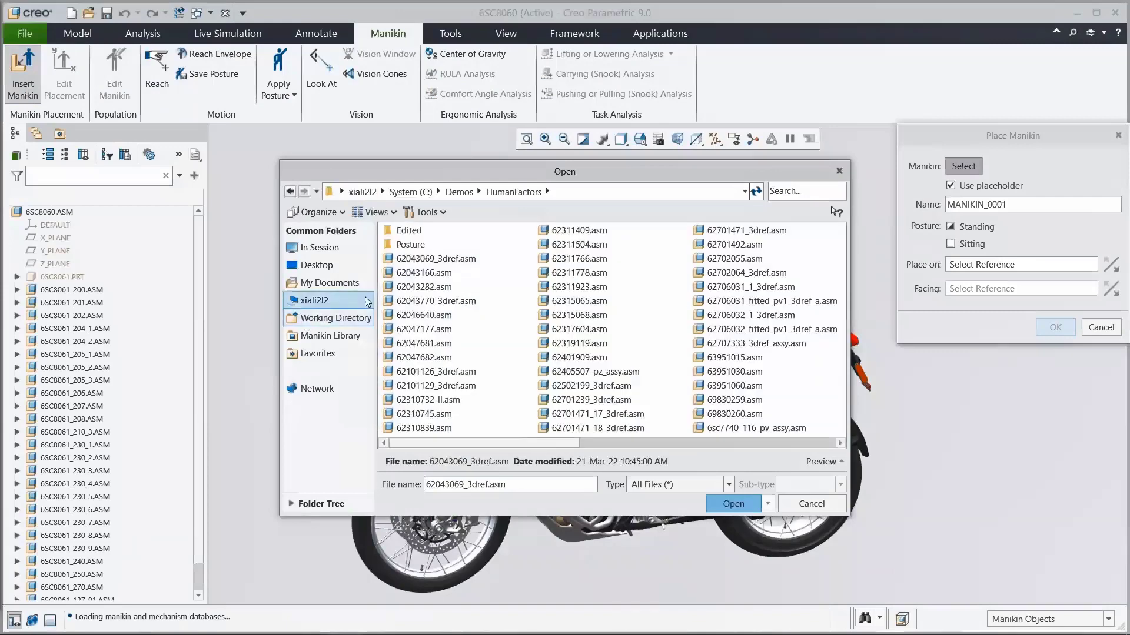
double_click(413, 232)
left_click(730, 504)
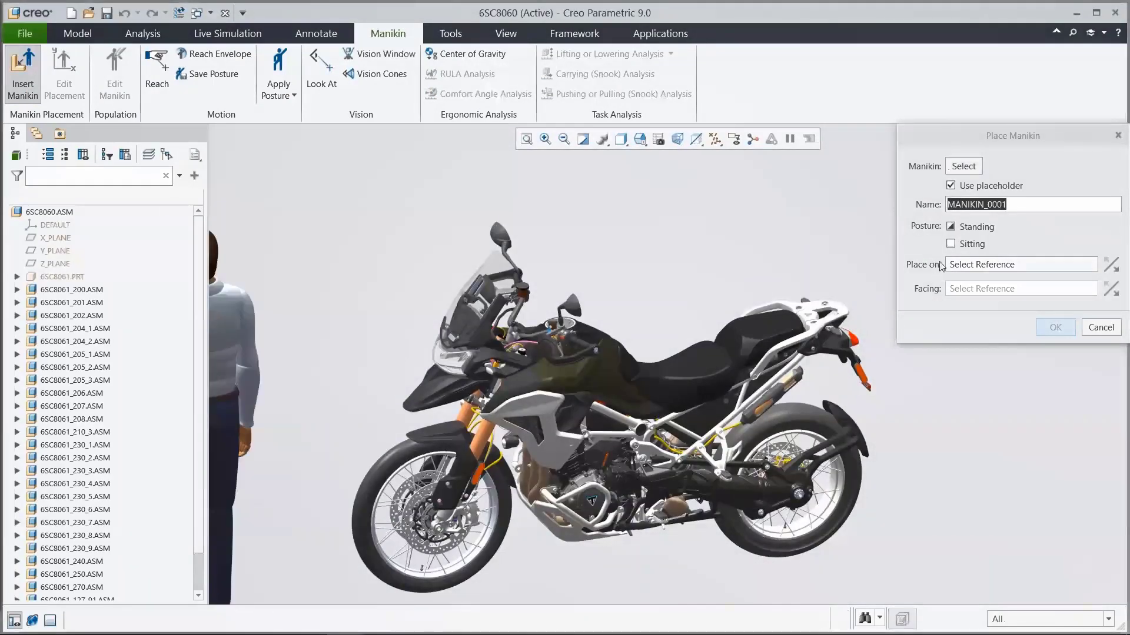
Step: Give the manikin a sitting posture and place it on the Fill 1 surface of 62310227_2 in 6SC8061_230_4
left_click(950, 243)
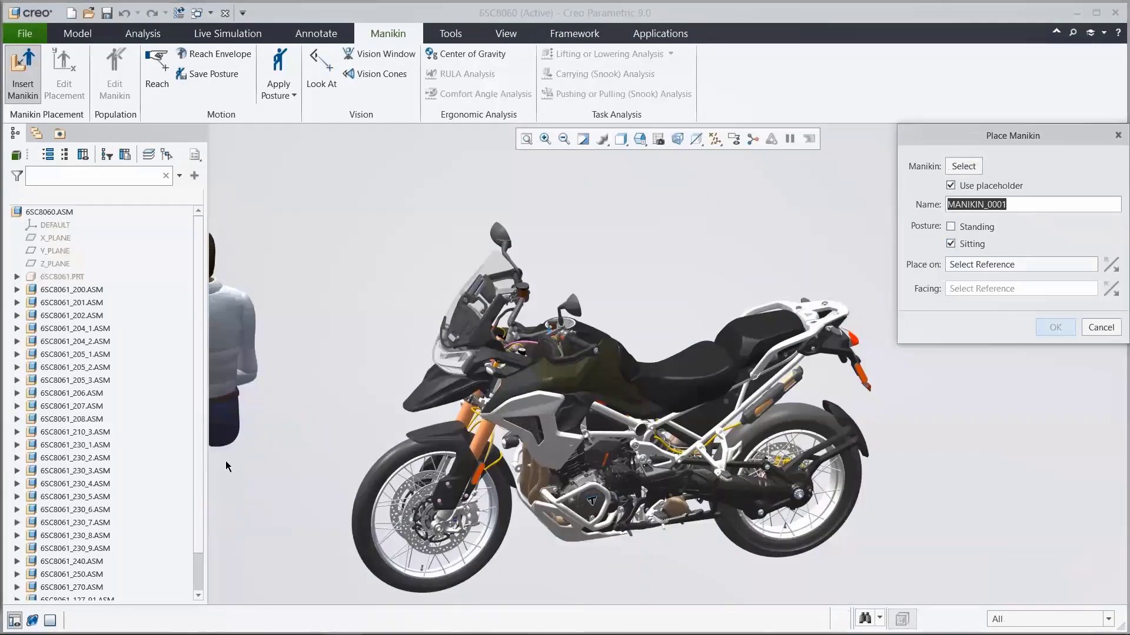
left_click(18, 484)
left_click(32, 571)
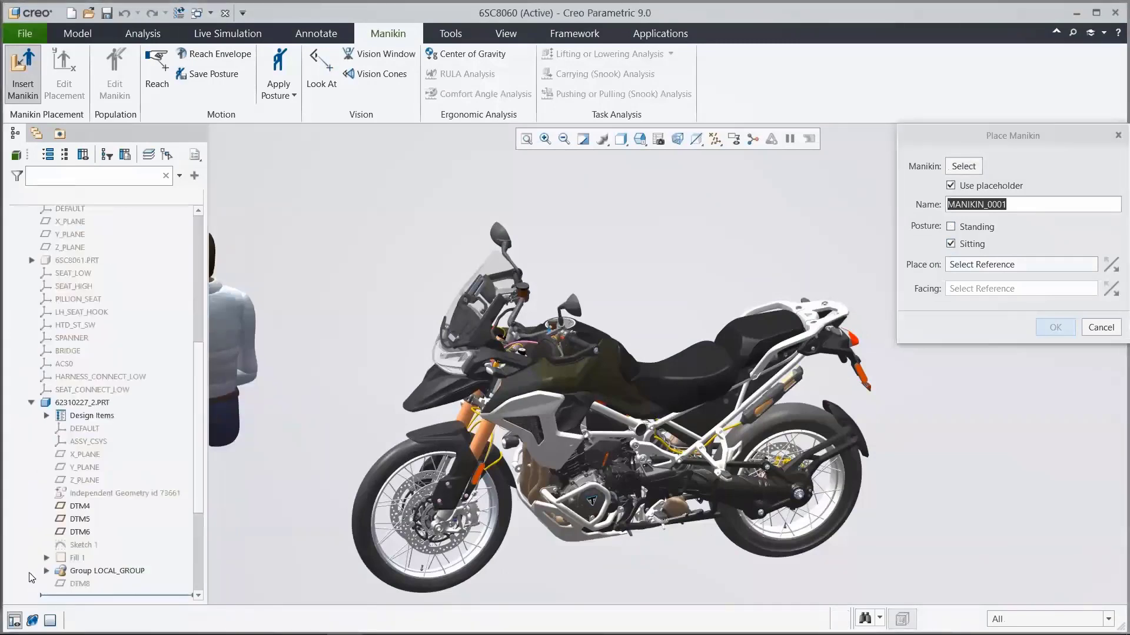
left_click(77, 558)
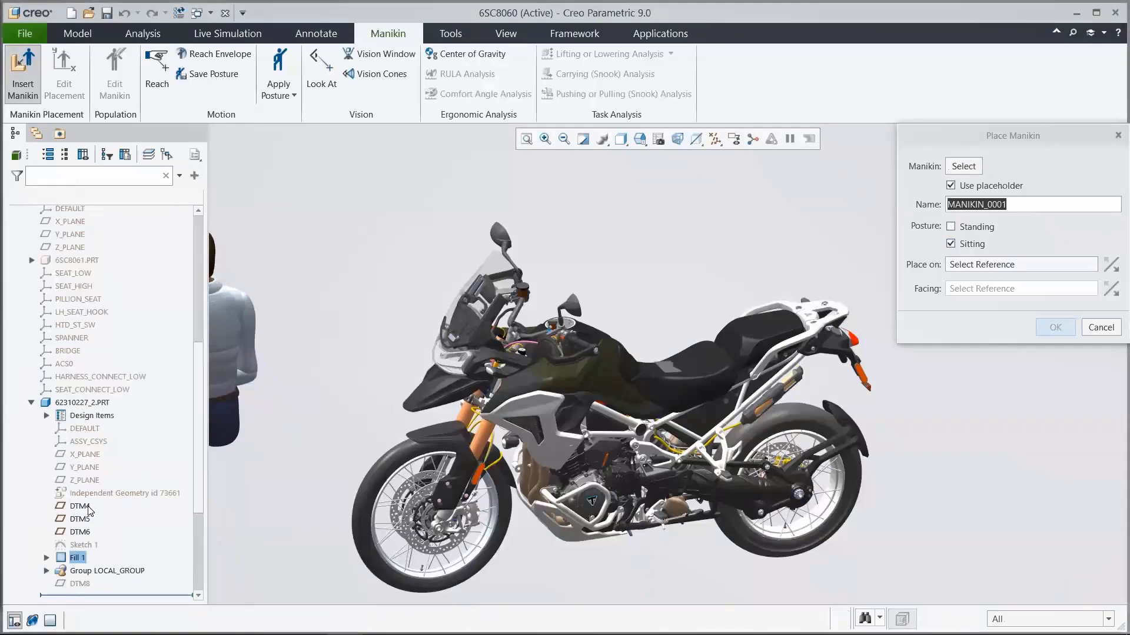
scroll(701, 371, "up", 5)
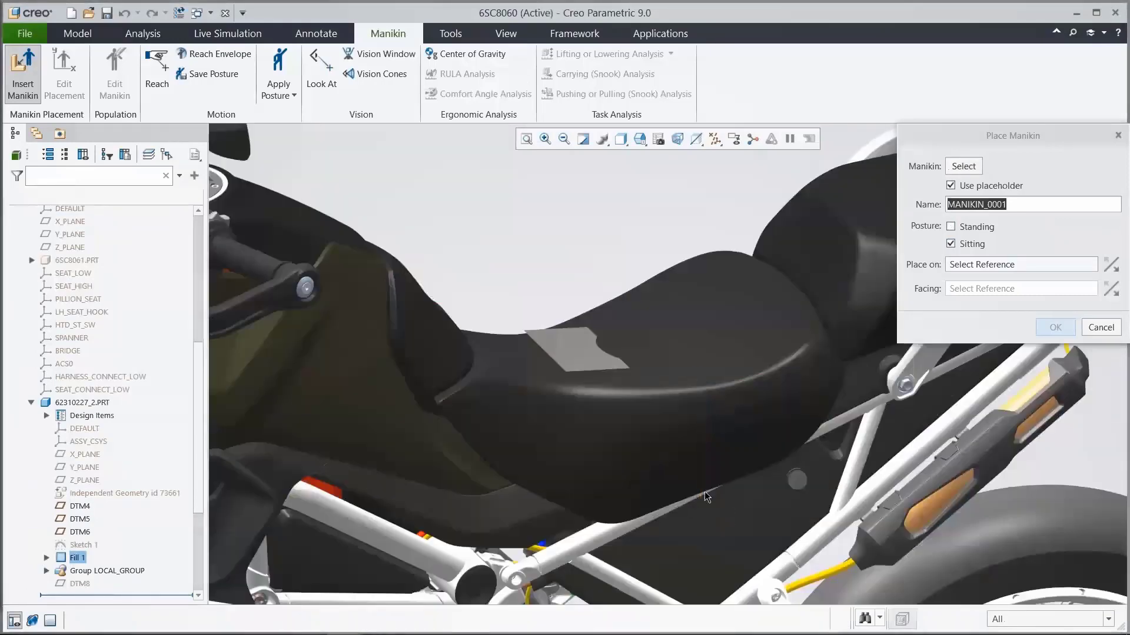
left_click(583, 355)
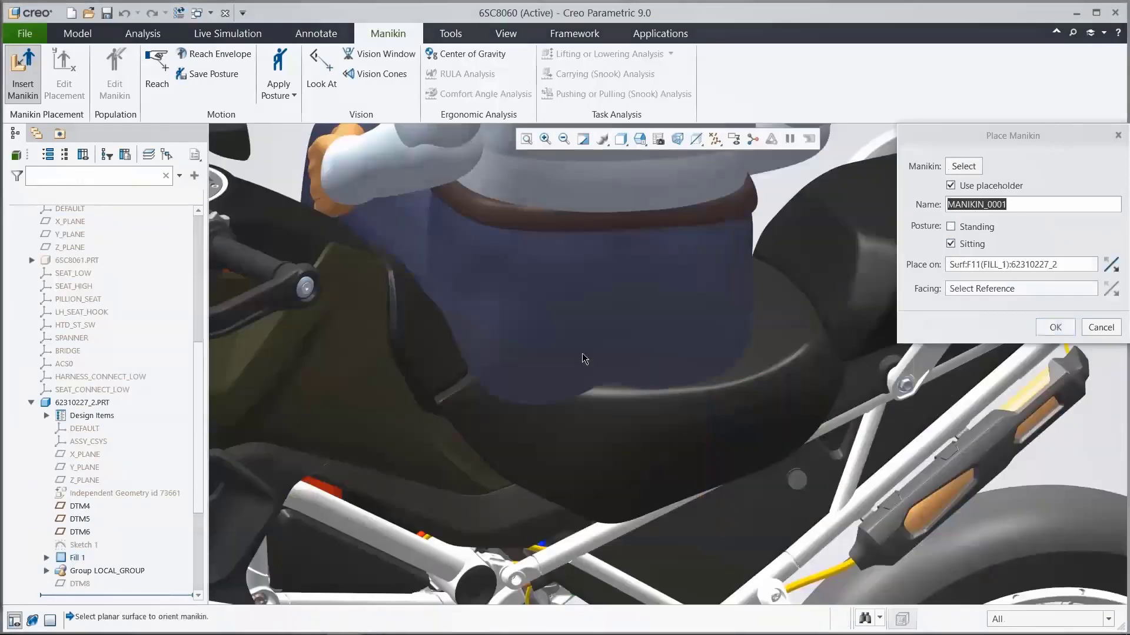
Step: Orient the manikin to face datum plane DTM8 of the seat part and accept the placement
scroll(584, 356, "down", 5)
scroll(582, 357, "down", 5)
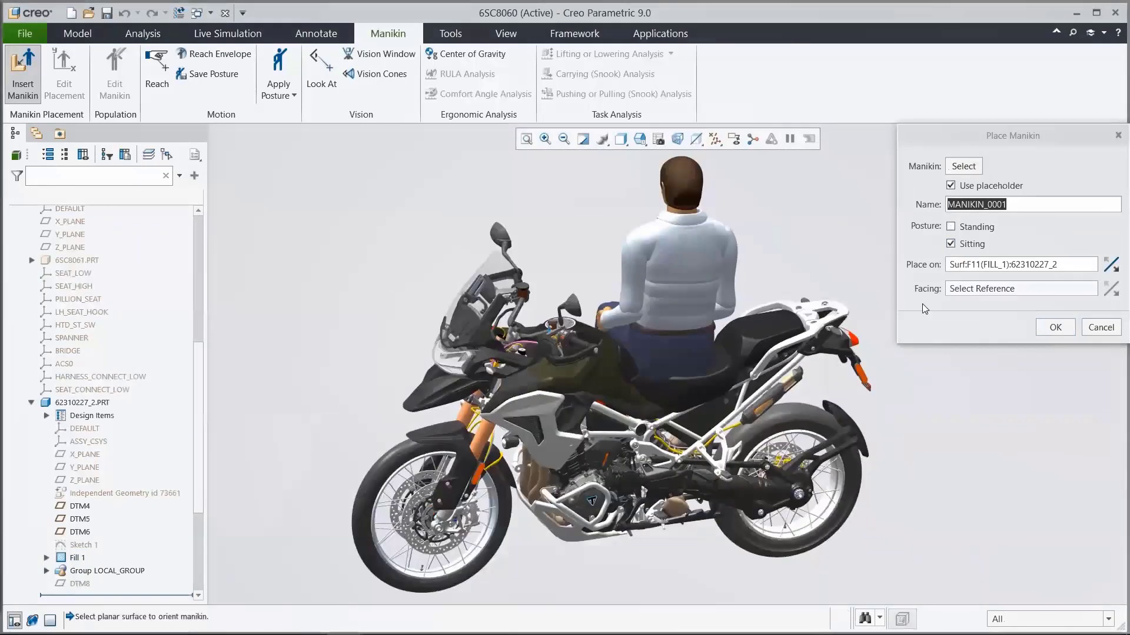
left_click(81, 584)
left_click_drag(199, 485, 203, 437)
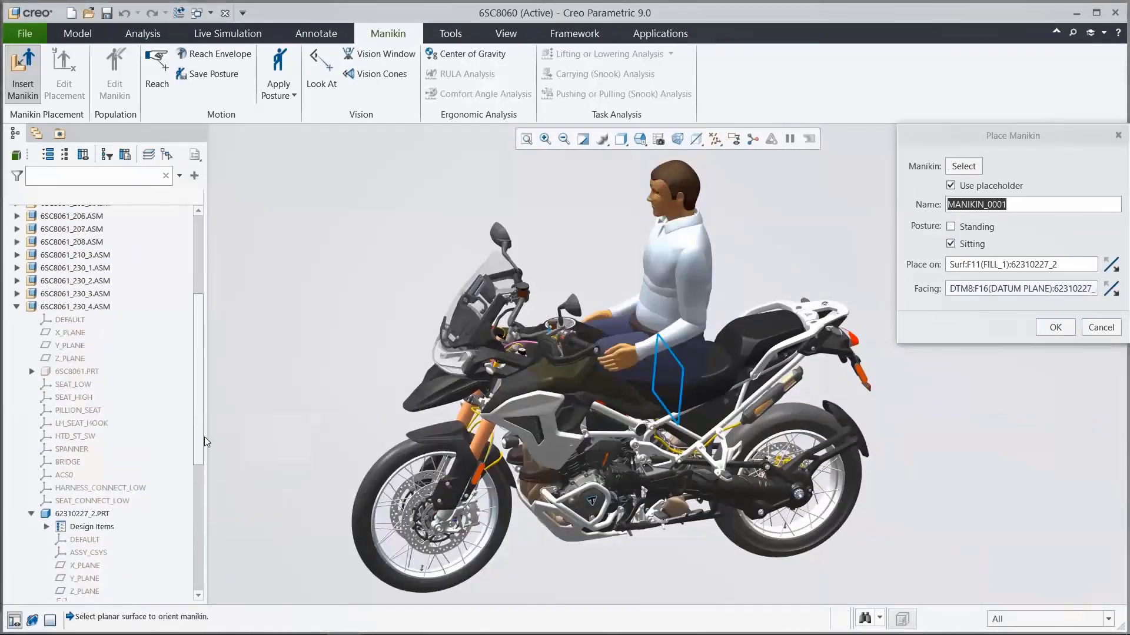
left_click(17, 309)
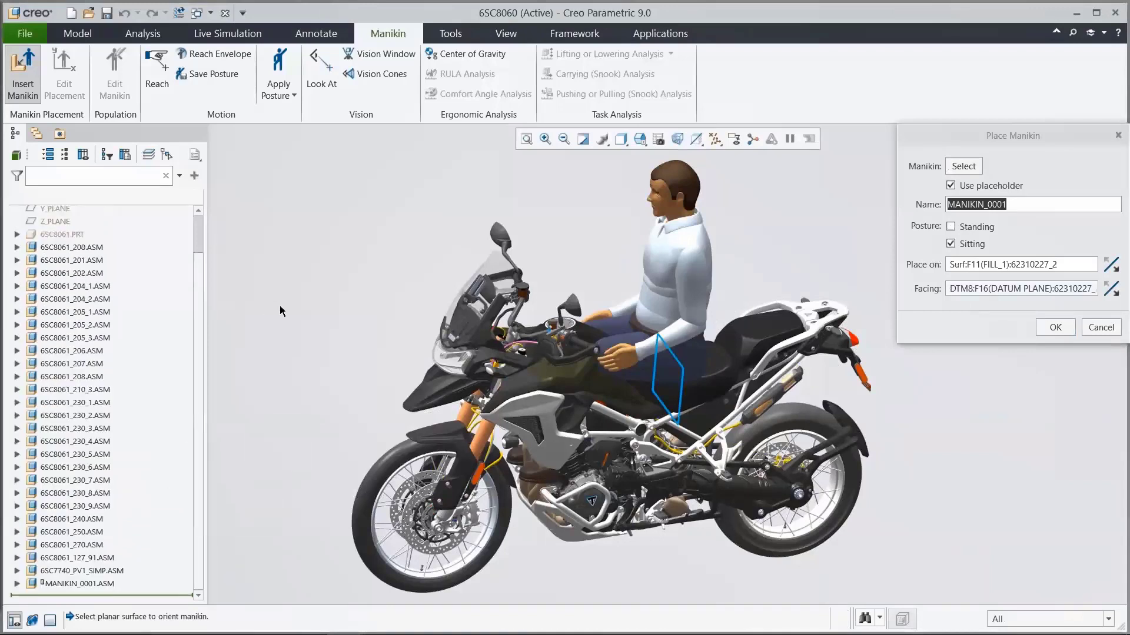
left_click(1043, 331)
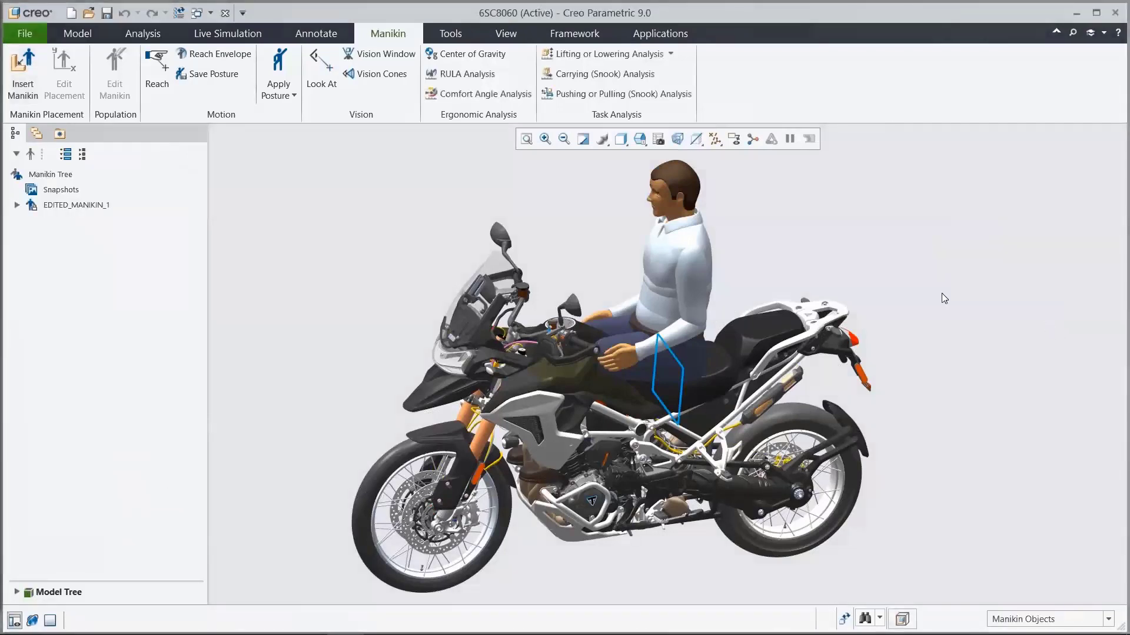
Step: Expand EDITED_MANIKIN_1 and the snapshots in the manikin tree to examine their contents
left_click(16, 205)
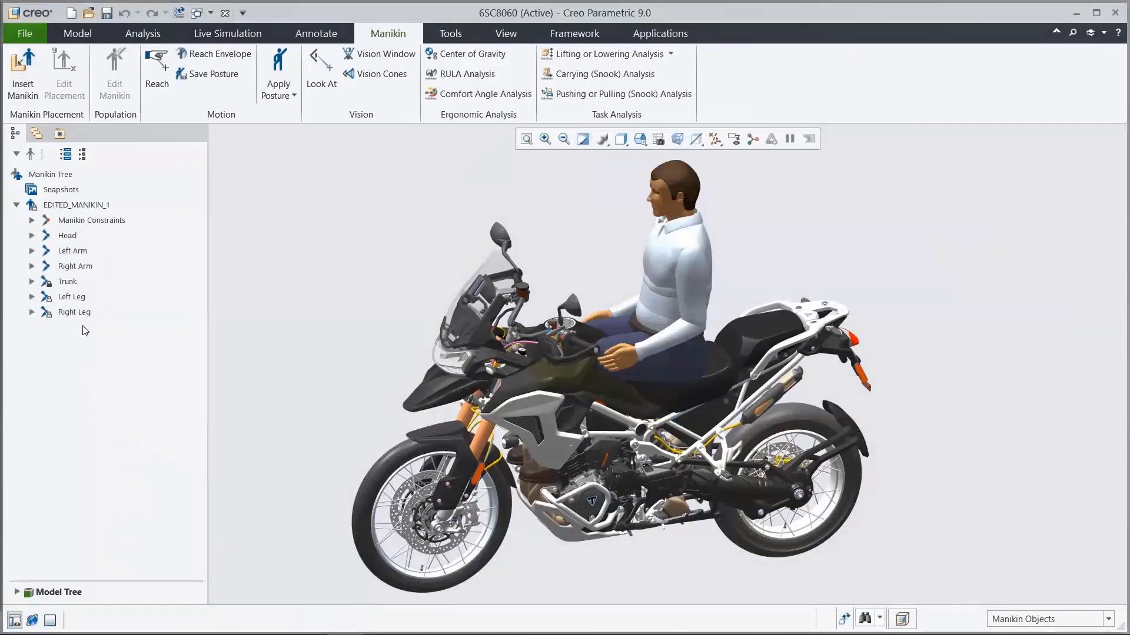
left_click(60, 189)
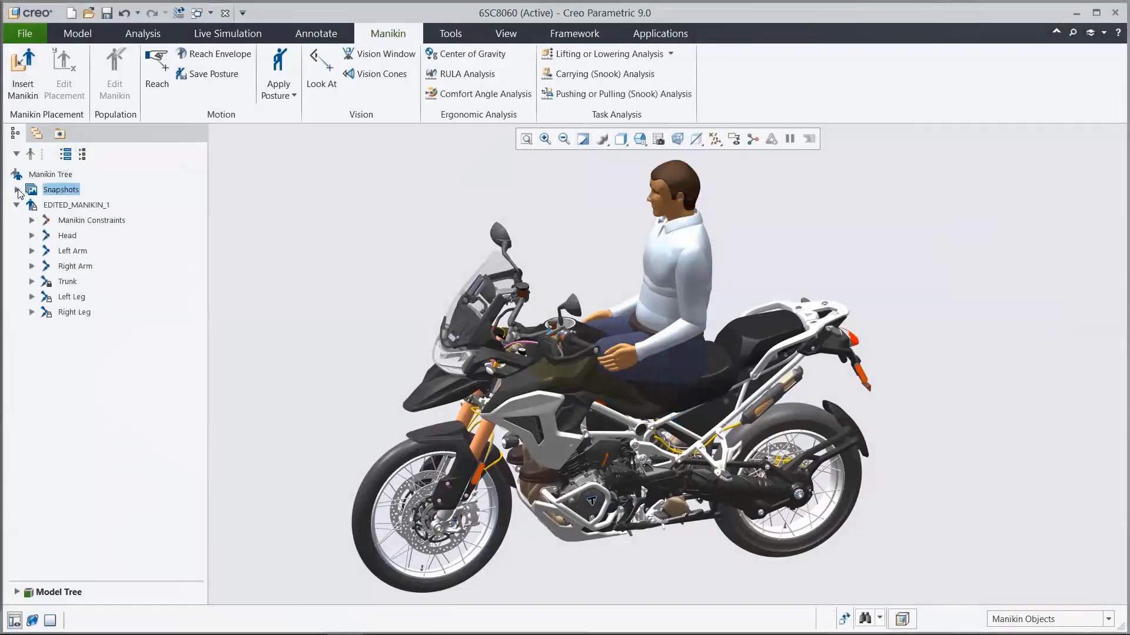
left_click(17, 190)
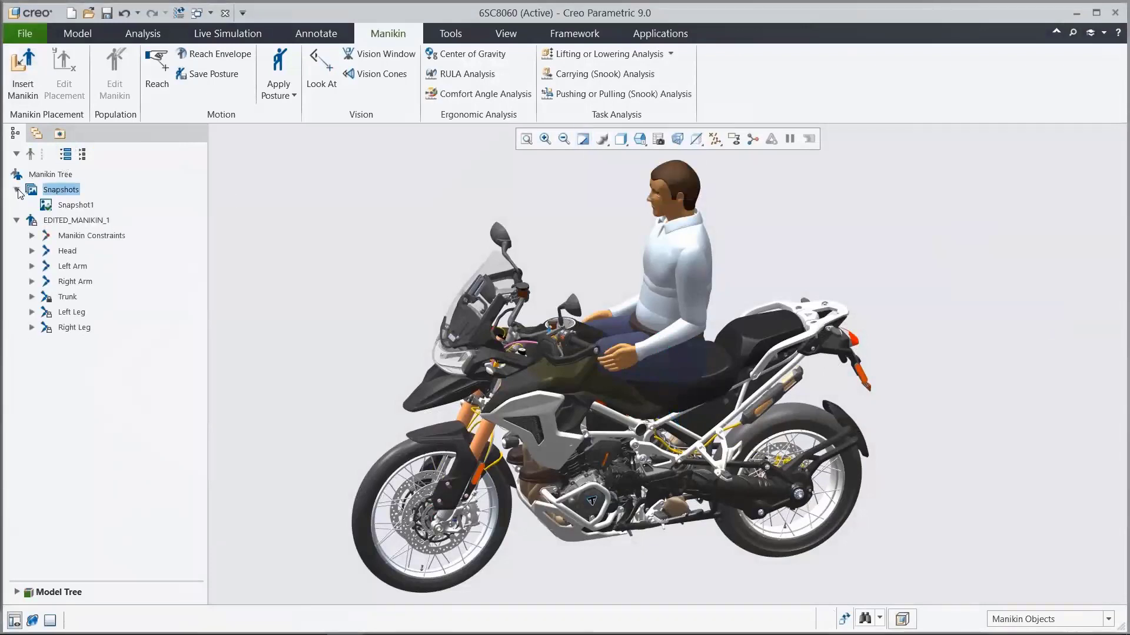
Step: Apply the motorcycle_driver.mpd posture from the working directory's Posture folder and take a snapshot of the manikin
left_click(294, 96)
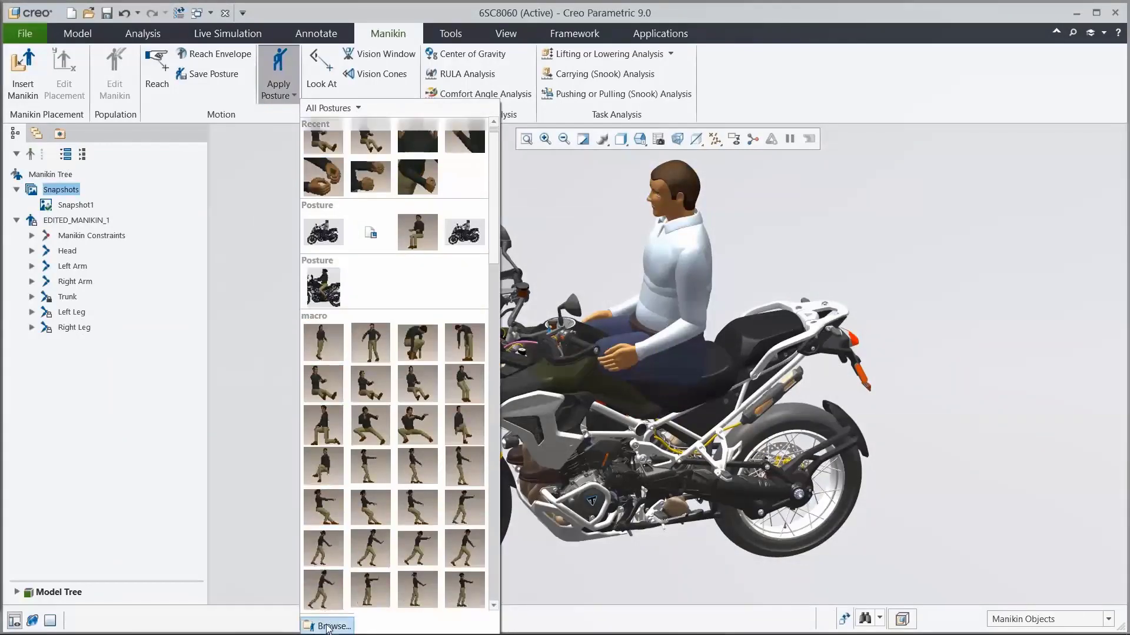
left_click(327, 626)
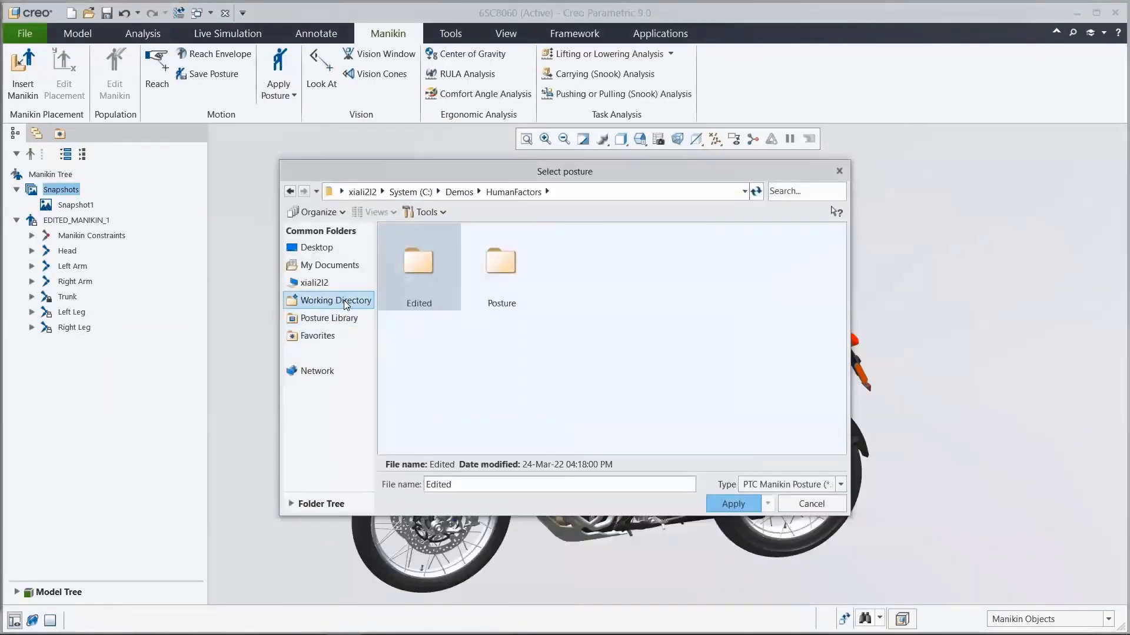
double_click(489, 289)
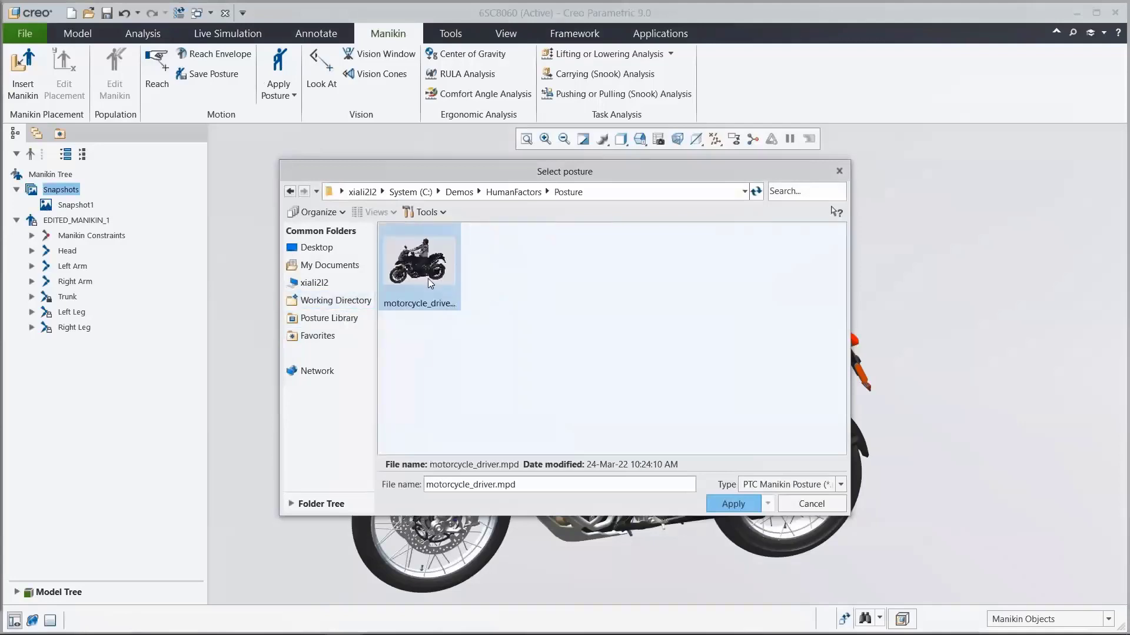
left_click(721, 505)
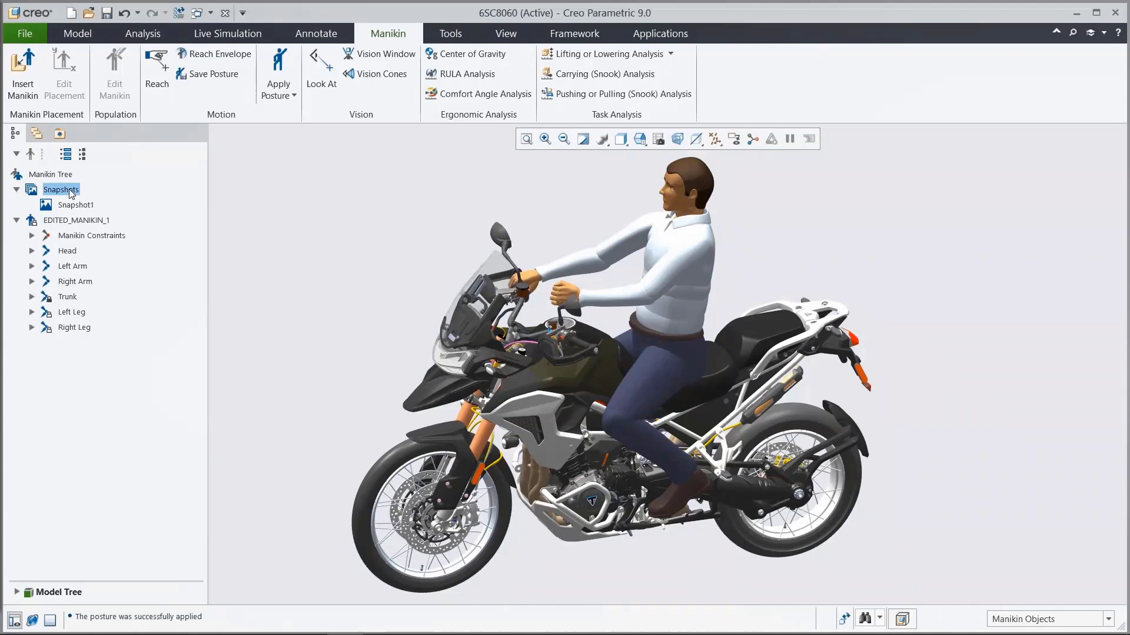
left_click(80, 143)
Step: With datum points displayed, constrain the right hand's center of prehension to the point on the right handlebar grip using Reach
left_click(640, 139)
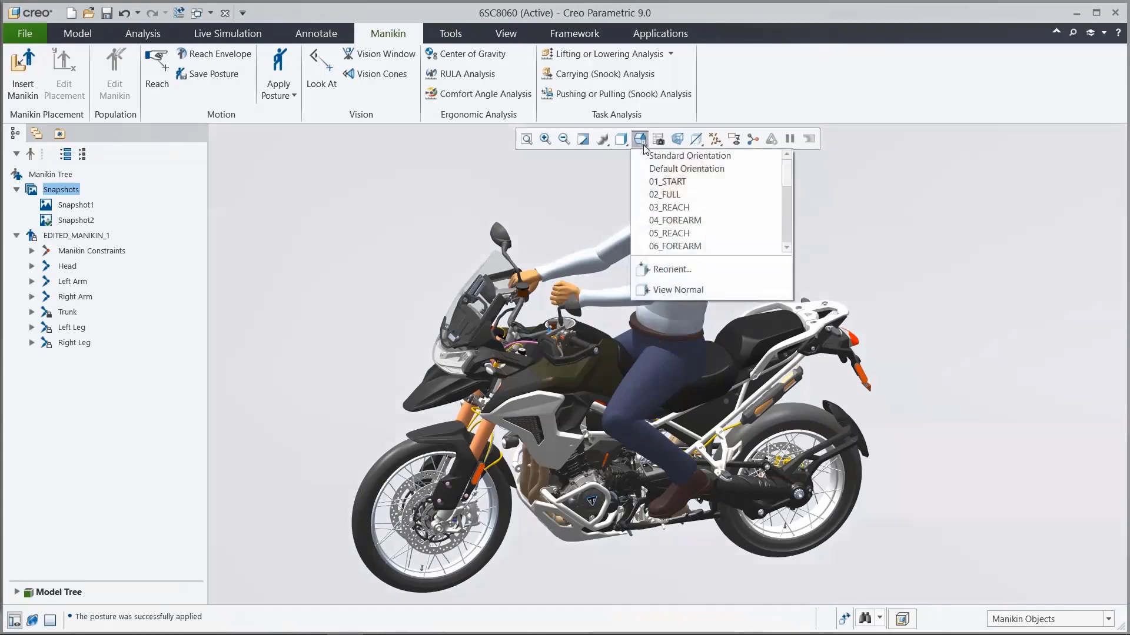
left_click(660, 203)
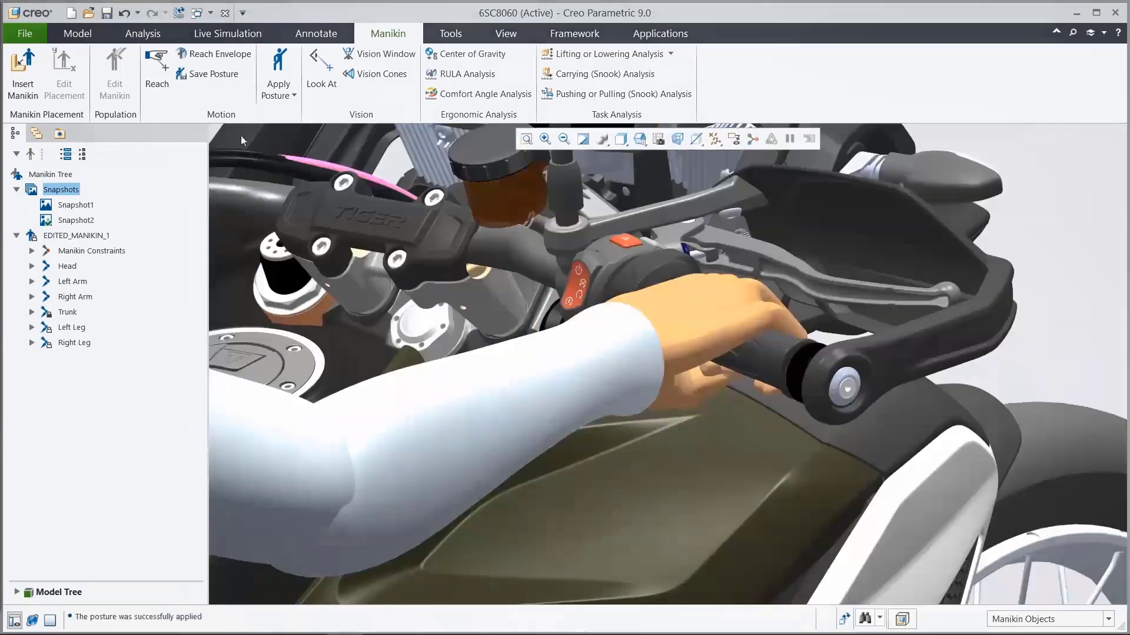
left_click(157, 76)
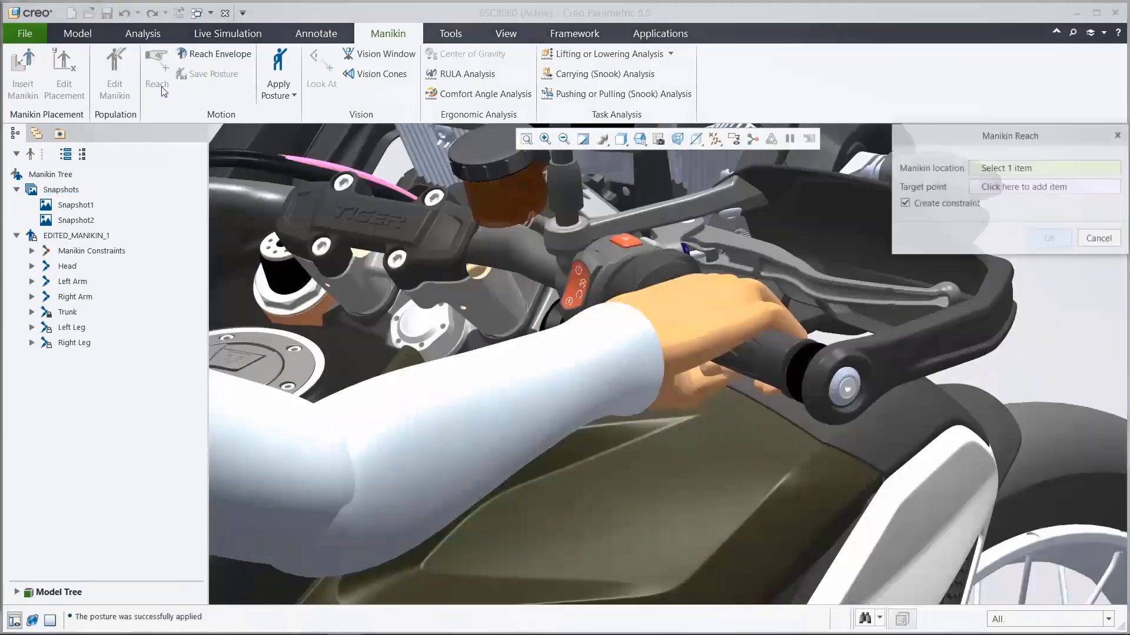
left_click(714, 139)
left_click(717, 187)
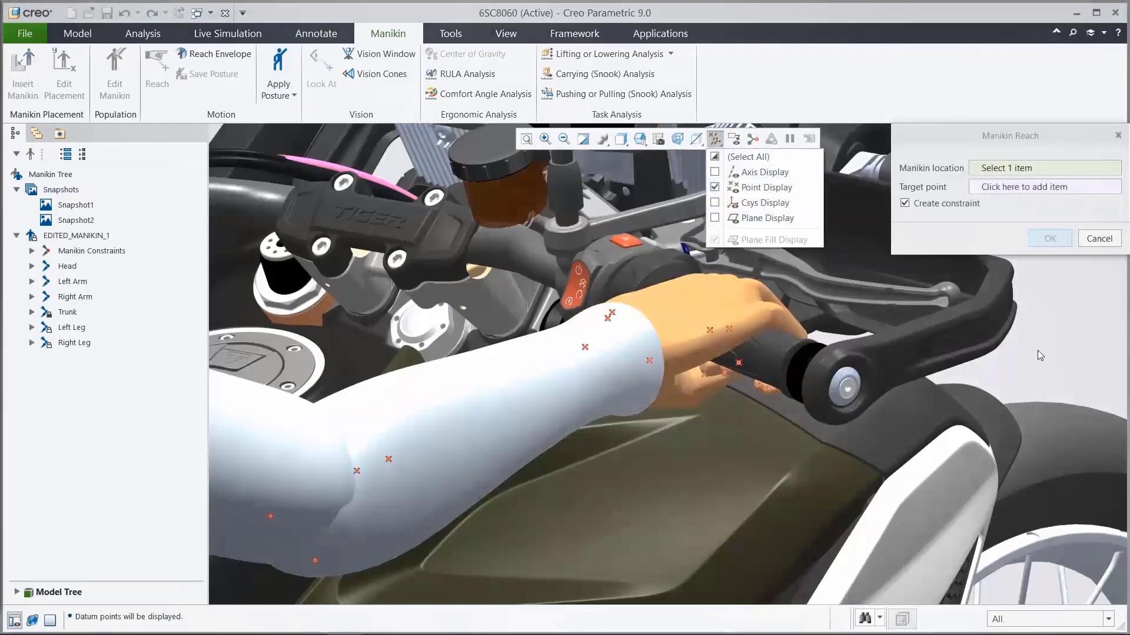
left_click(709, 332)
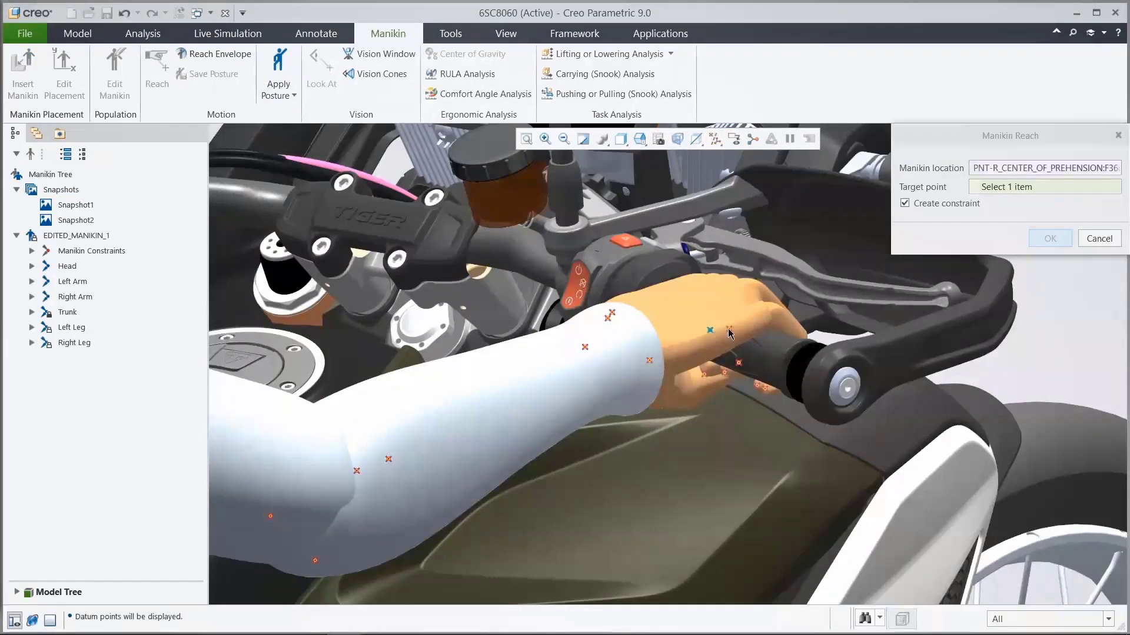
left_click(729, 328)
left_click(1050, 238)
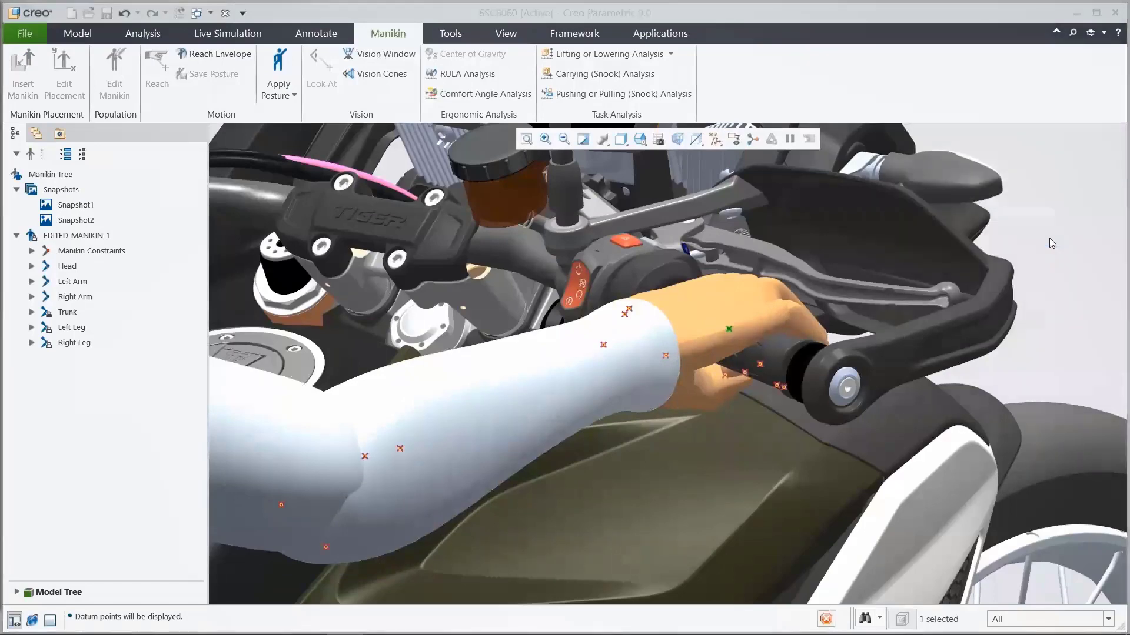
Step: Rotate the manikin's right forearm slightly about the elbow to refine the right arm's pose
middle_click_drag(718, 333, 787, 348)
scroll(786, 347, "up", 4)
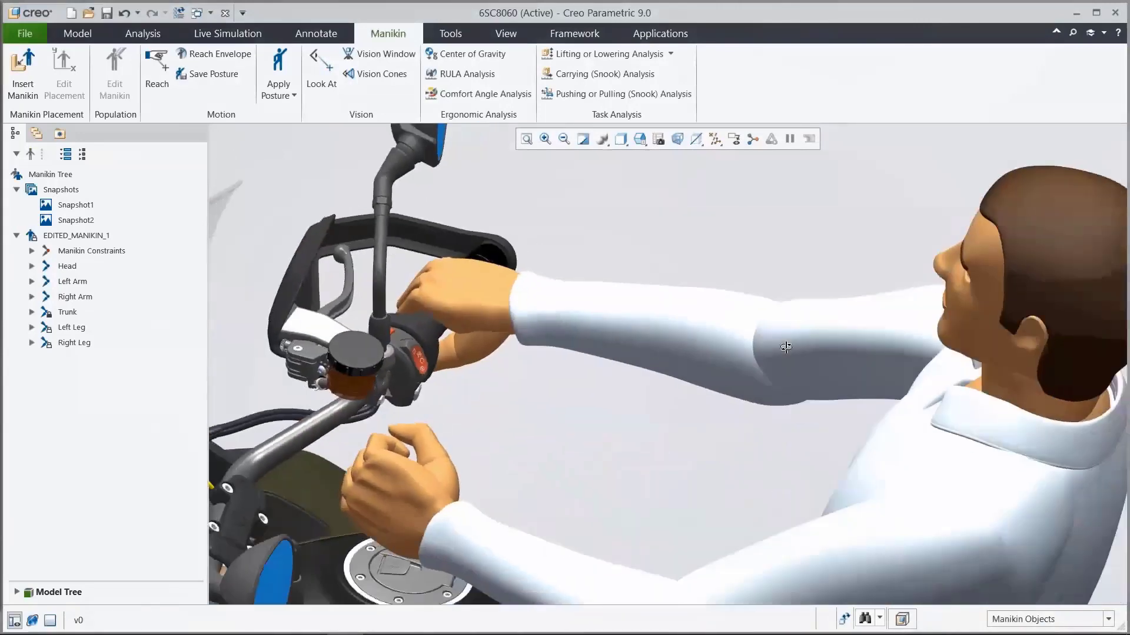
left_click(667, 324)
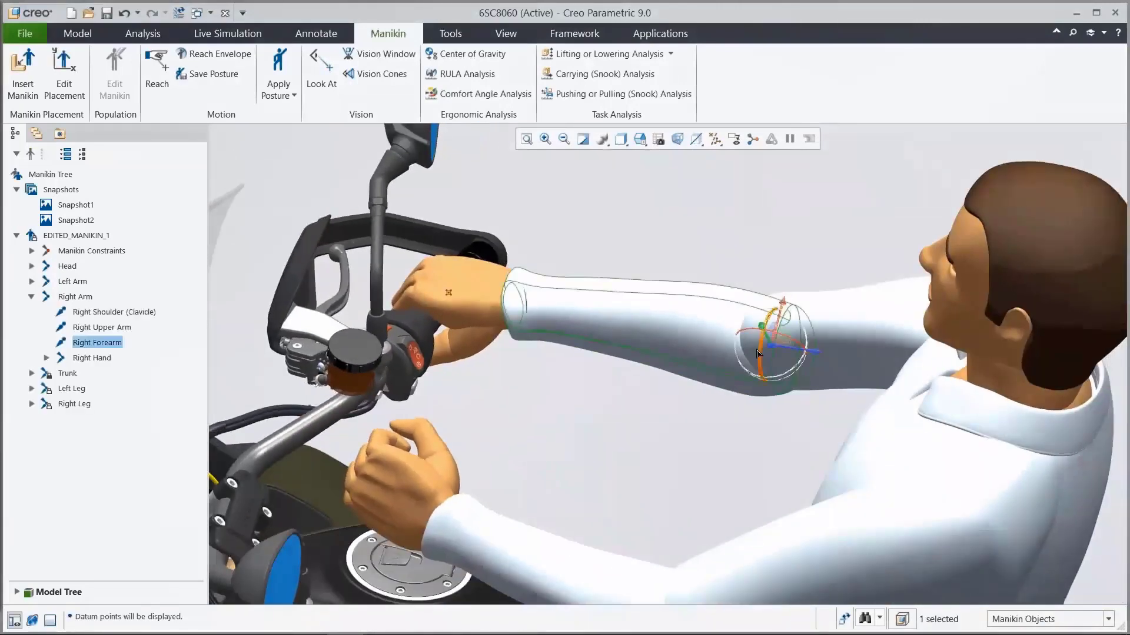
left_click_drag(762, 348, 764, 354)
left_click(681, 412)
Step: Constrain the left hand's center of prehension to datum point PNT2 on the left handlebar grip using Reach
key("ctrl+d")
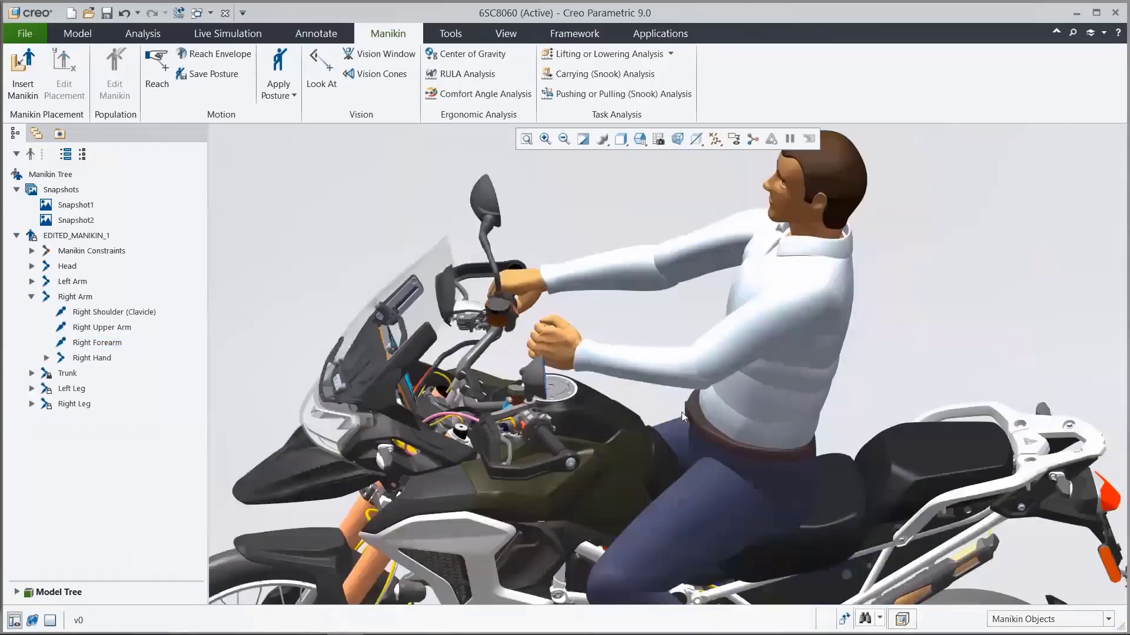
key("v")
key("0")
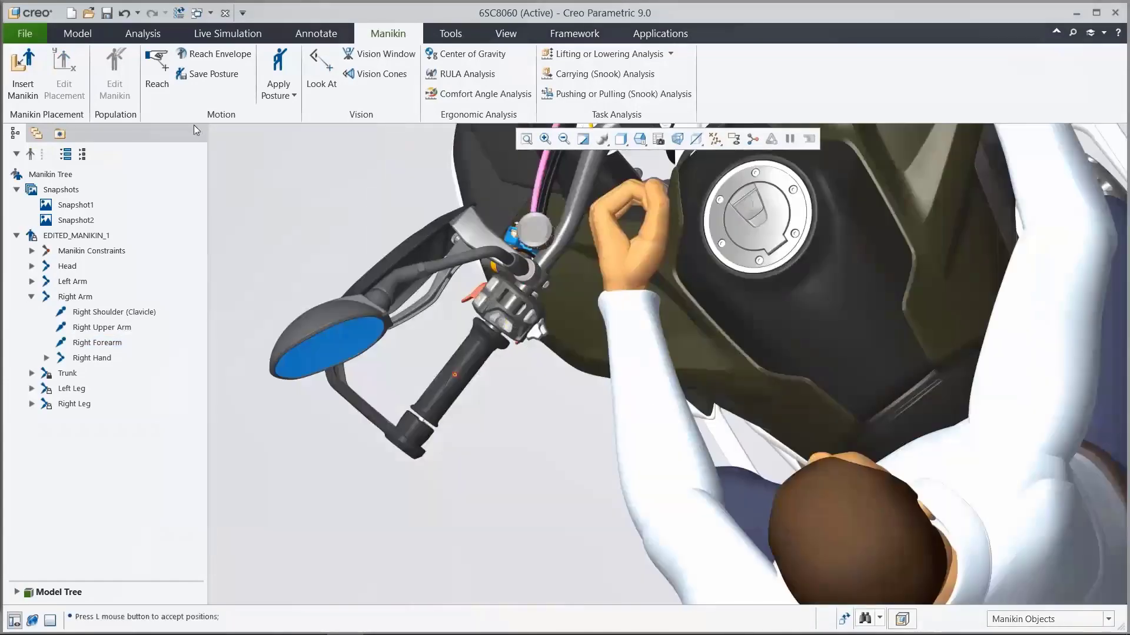
left_click(164, 81)
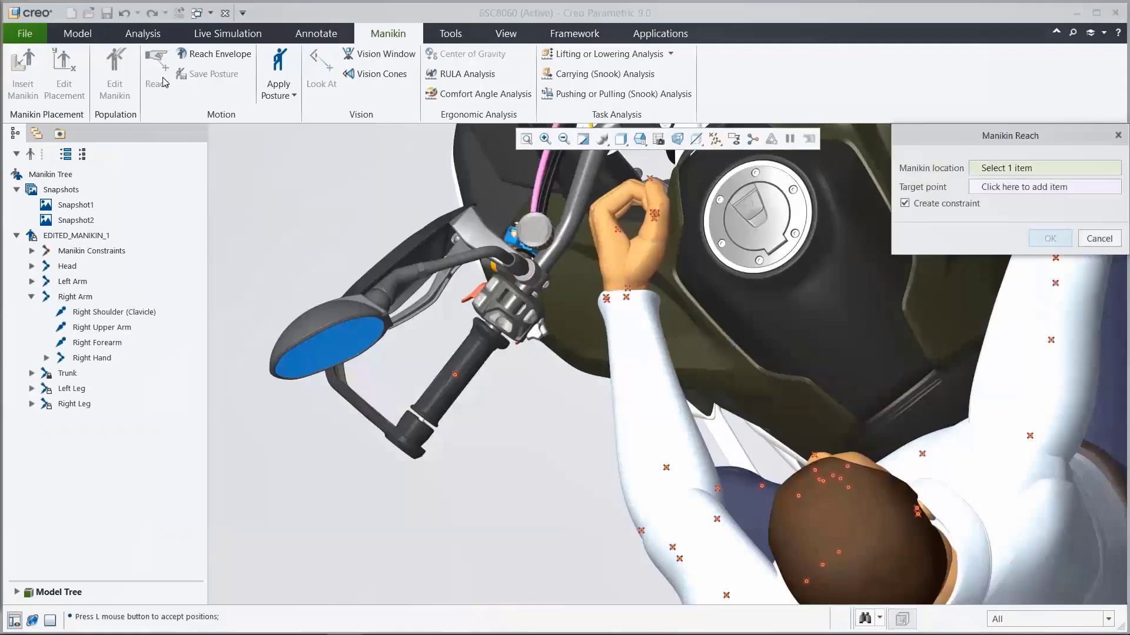
left_click(617, 229)
left_click(455, 376)
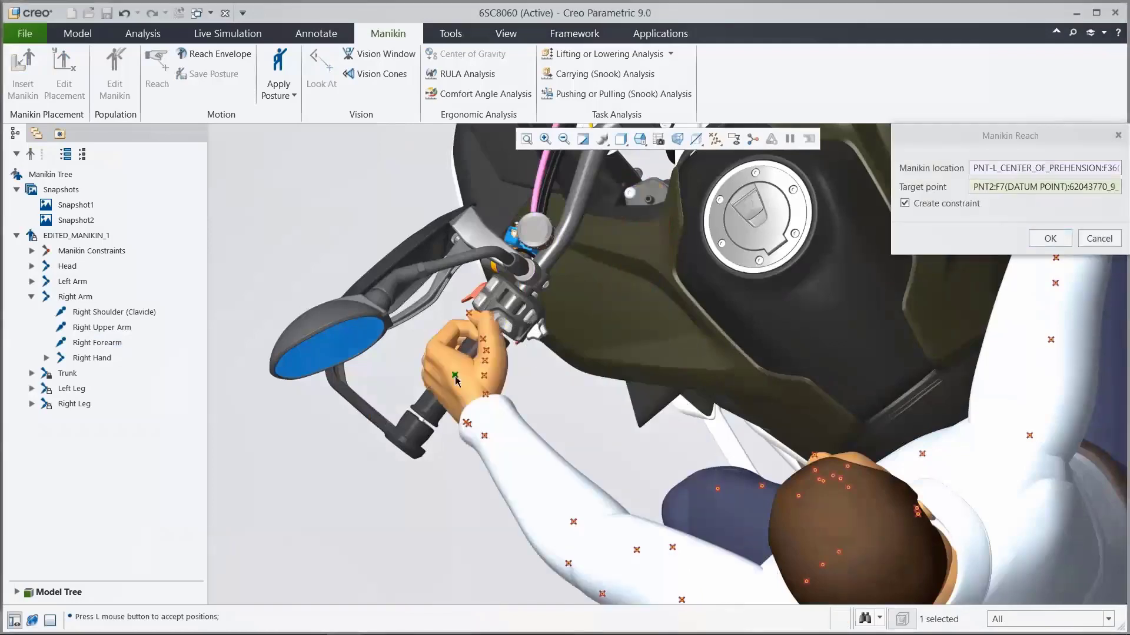
left_click(1050, 239)
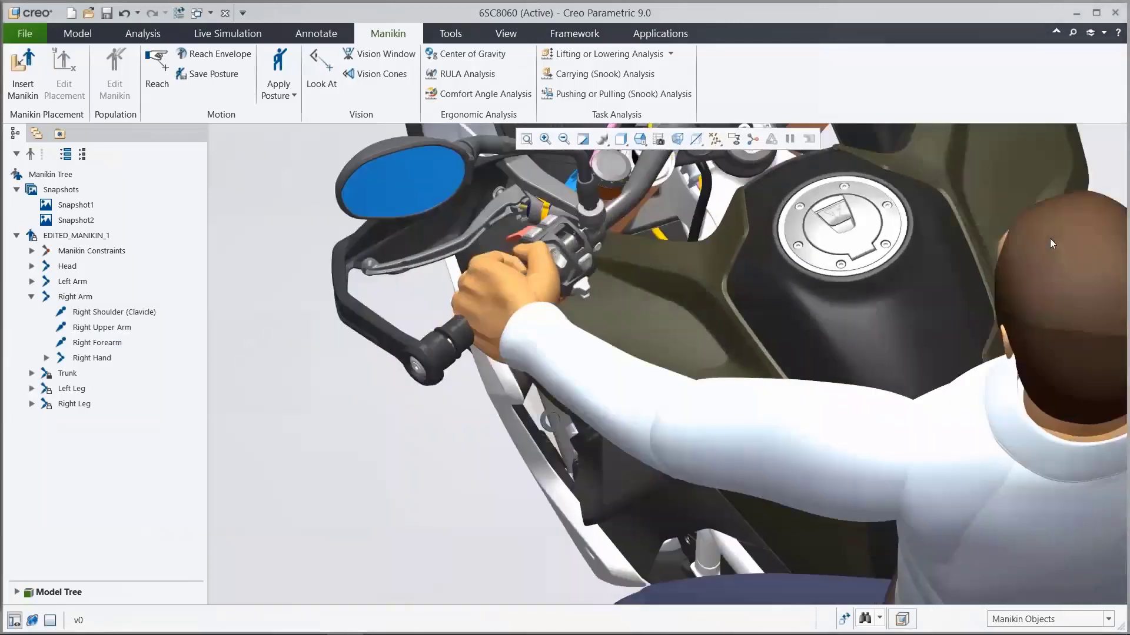
Step: Rotate the manikin's left forearm about the elbow so the left hand wraps over the handlebar grip
middle_click_drag(953, 287, 963, 279)
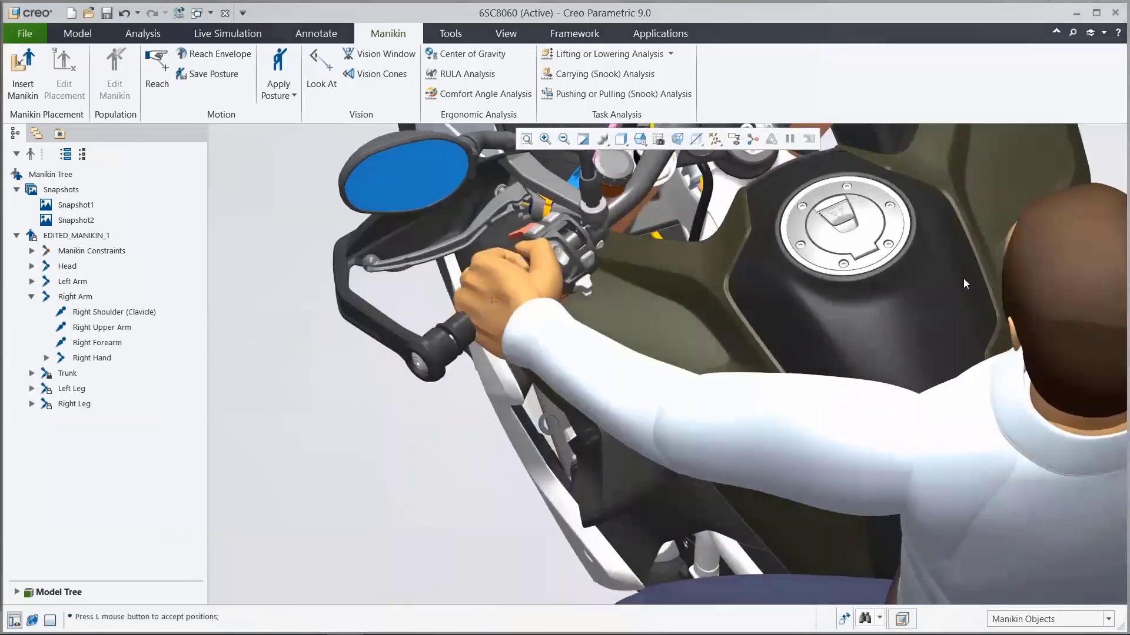
left_click(626, 392)
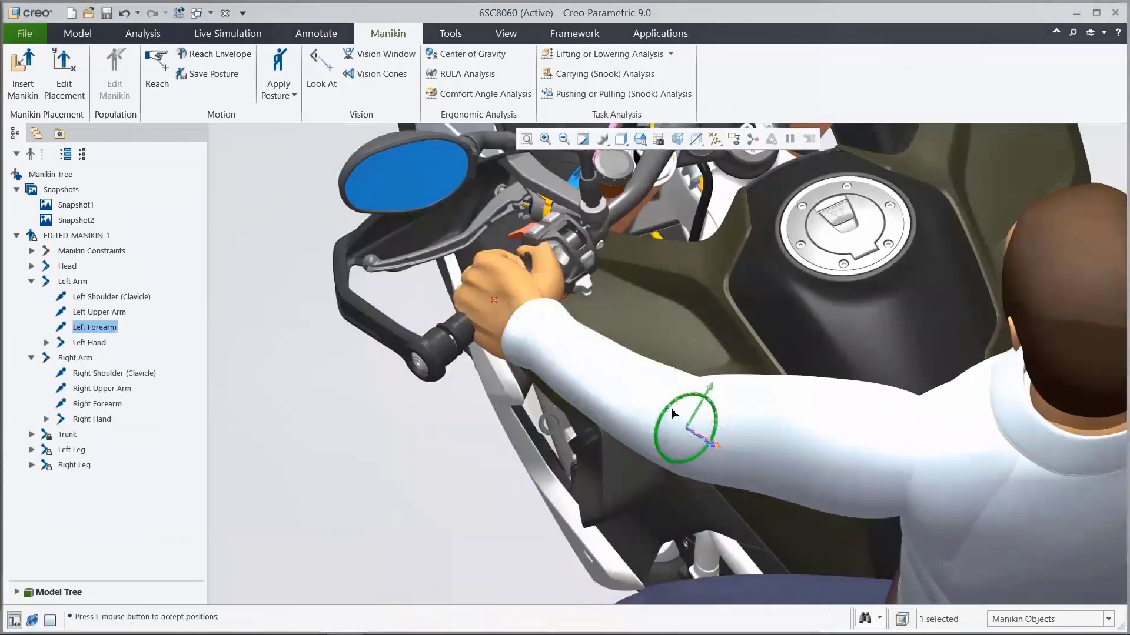
left_click_drag(674, 414, 700, 410)
left_click(510, 484)
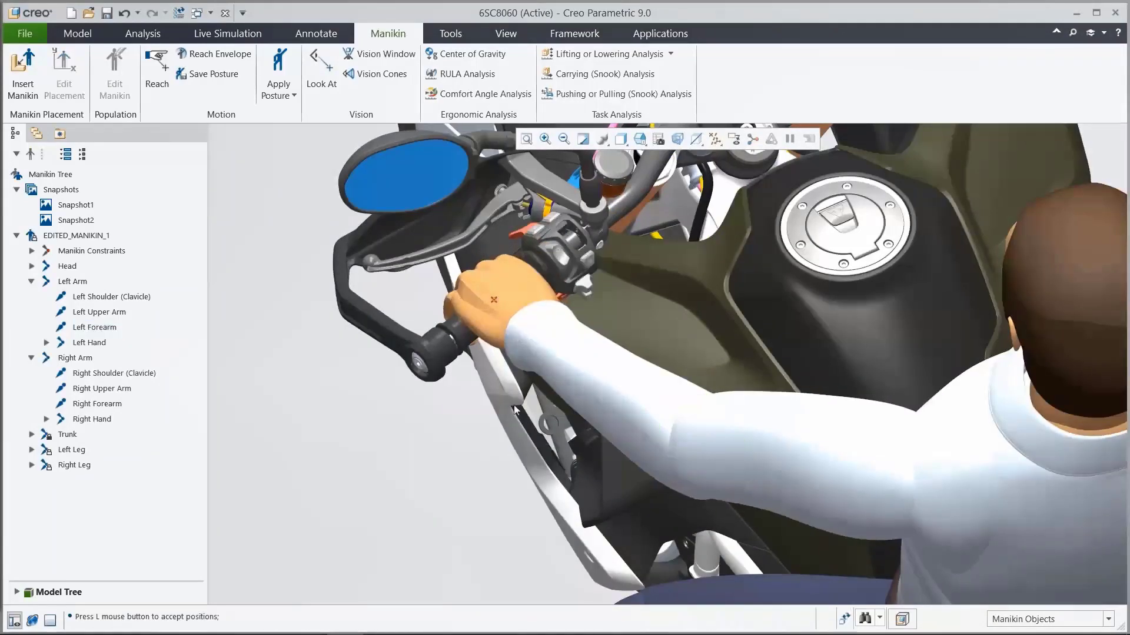
Step: Constrain the left foot's middle-of-forefoot point to datum point PNT0 on the footrest using Reach
mouse_move(524, 298)
middle_mouse_down()
mouse_move(475, 278)
mouse_move(506, 295)
mouse_move(416, 298)
mouse_move(530, 303)
mouse_move(527, 314)
middle_mouse_up()
key("v")
key("0")
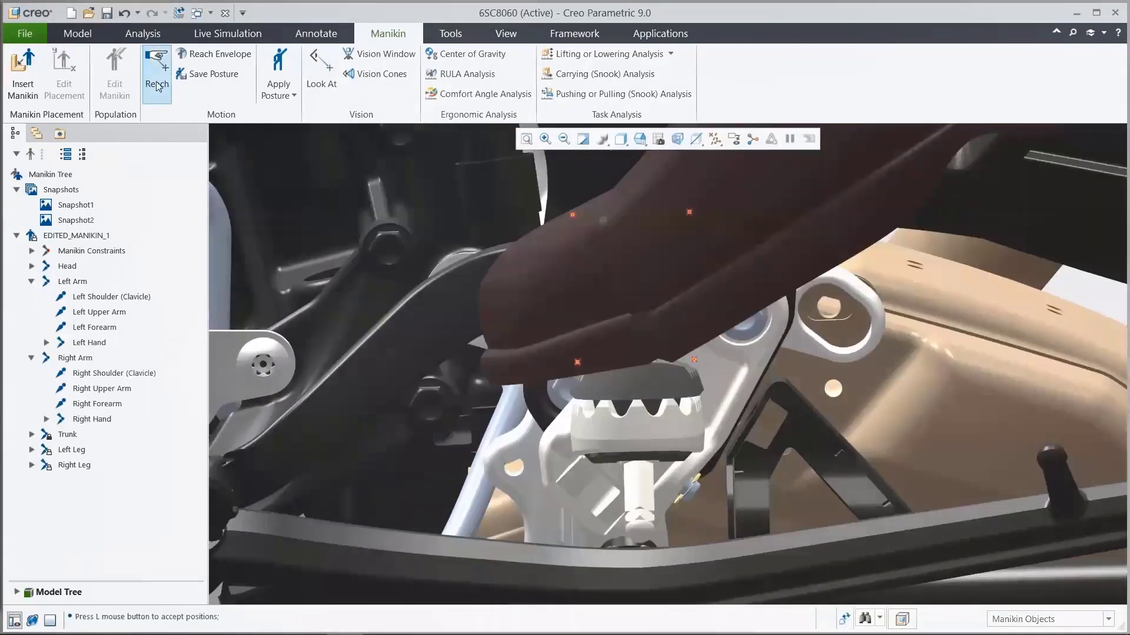
left_click(157, 82)
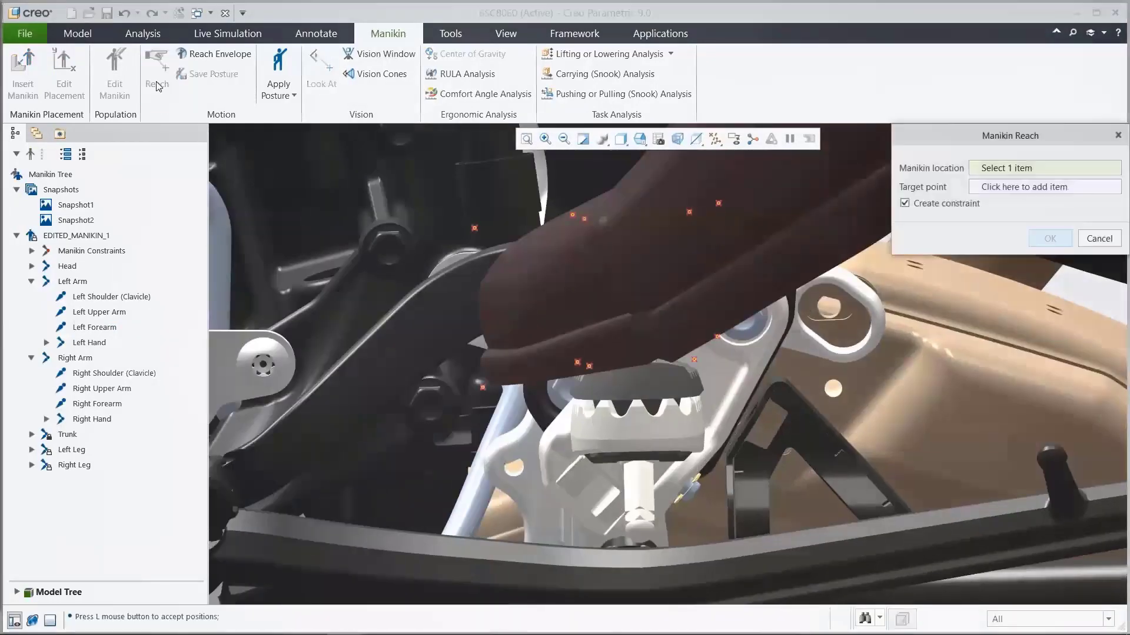
left_click(589, 367)
left_click(578, 364)
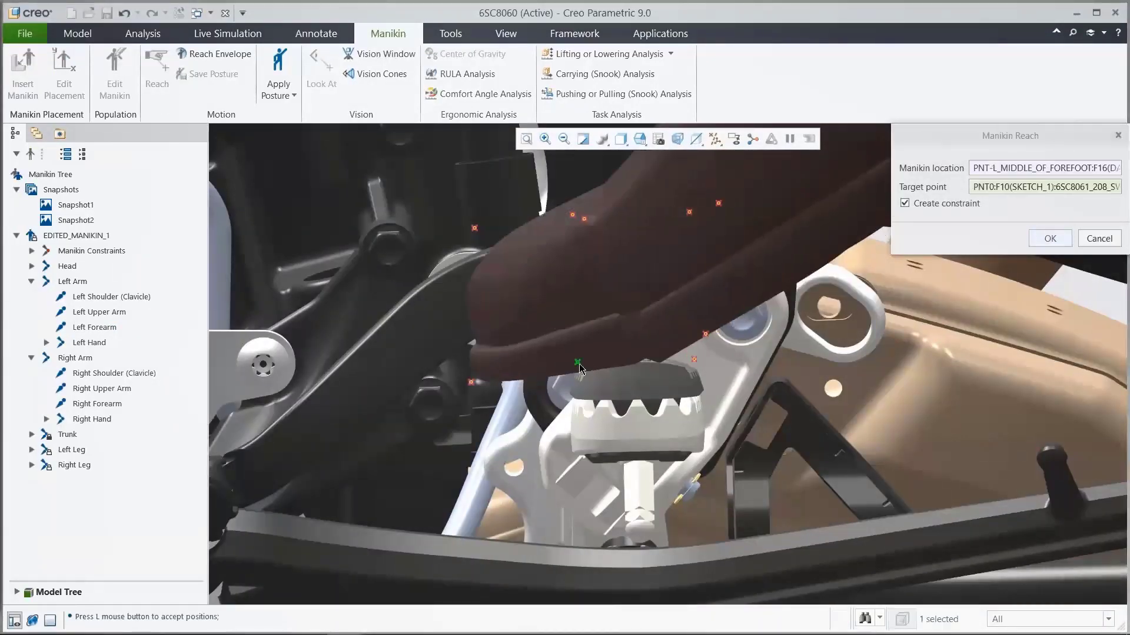
left_click(1052, 240)
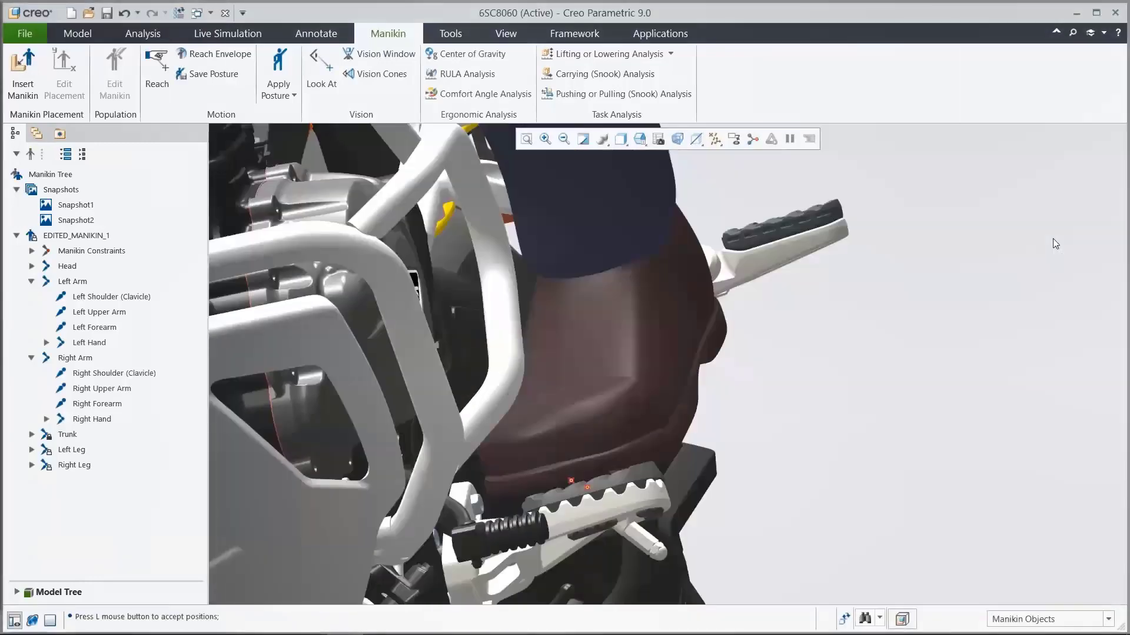
Step: Check the foot on the footrest, return to the side view and turn off the datum point display
middle_click_drag(566, 446, 563, 456)
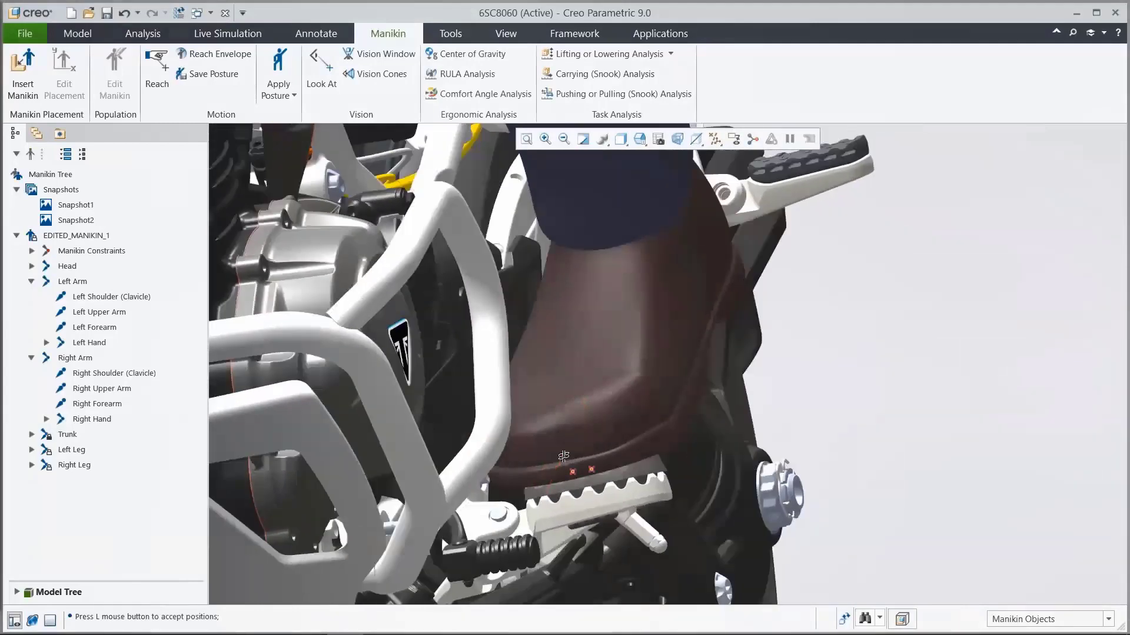
key("v")
key("8")
left_click(715, 140)
left_click(726, 186)
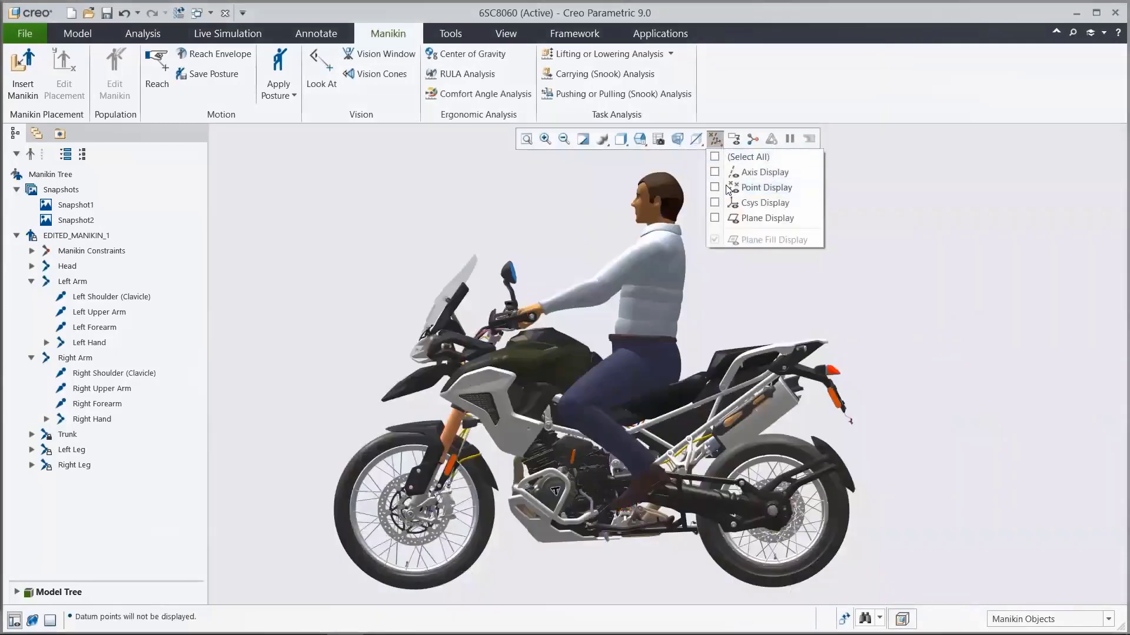
Step: Unlock DOF X of the trunk's Lower Back (L5) segment and rotate it to lean the manikin slightly forward
left_click(31, 435)
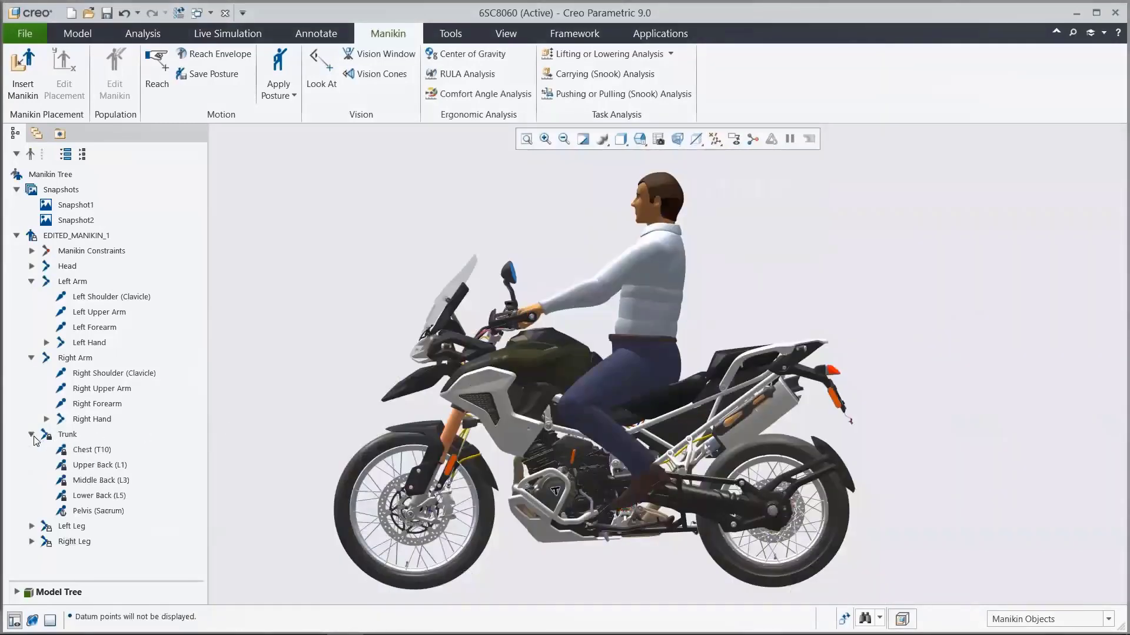
right_click(89, 495)
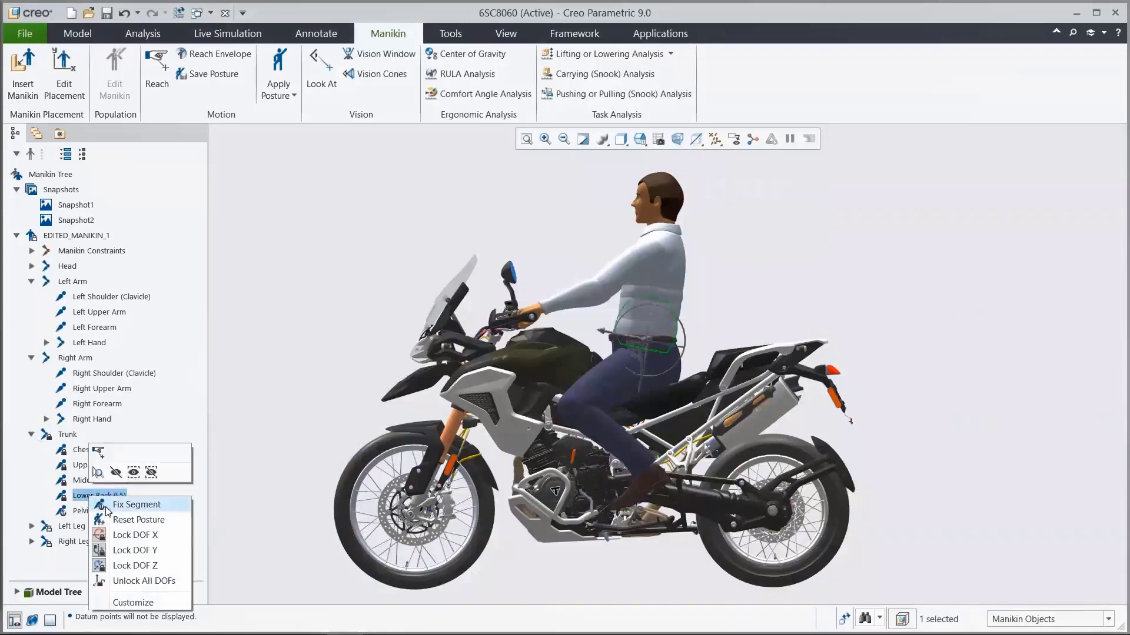
left_click(124, 534)
left_click(640, 304)
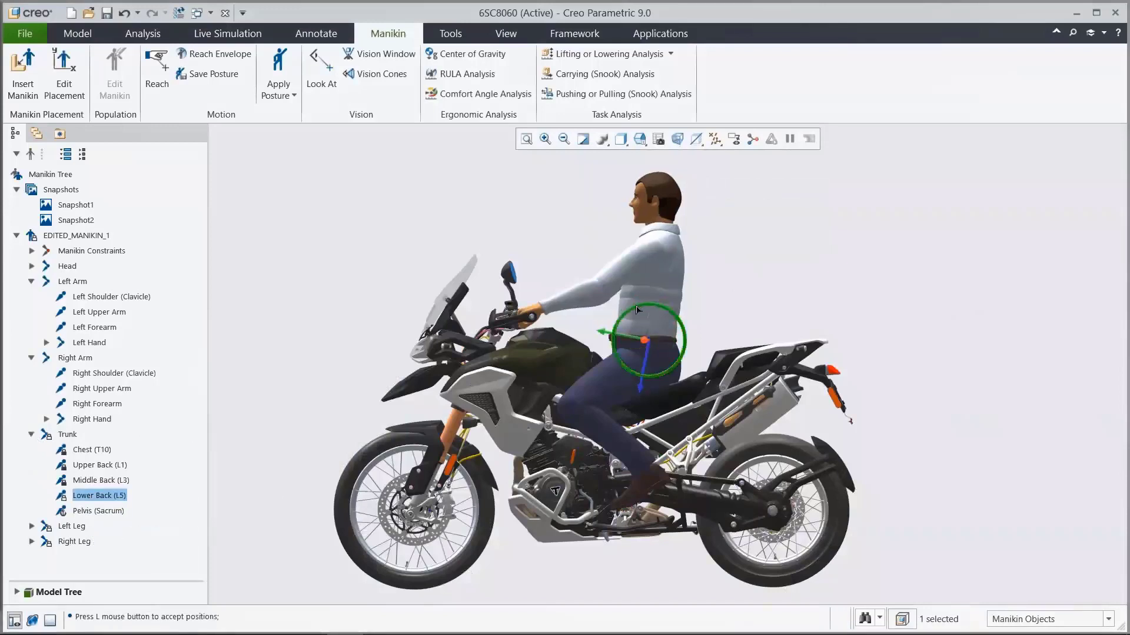
left_click_drag(633, 307, 630, 306)
left_click(743, 284)
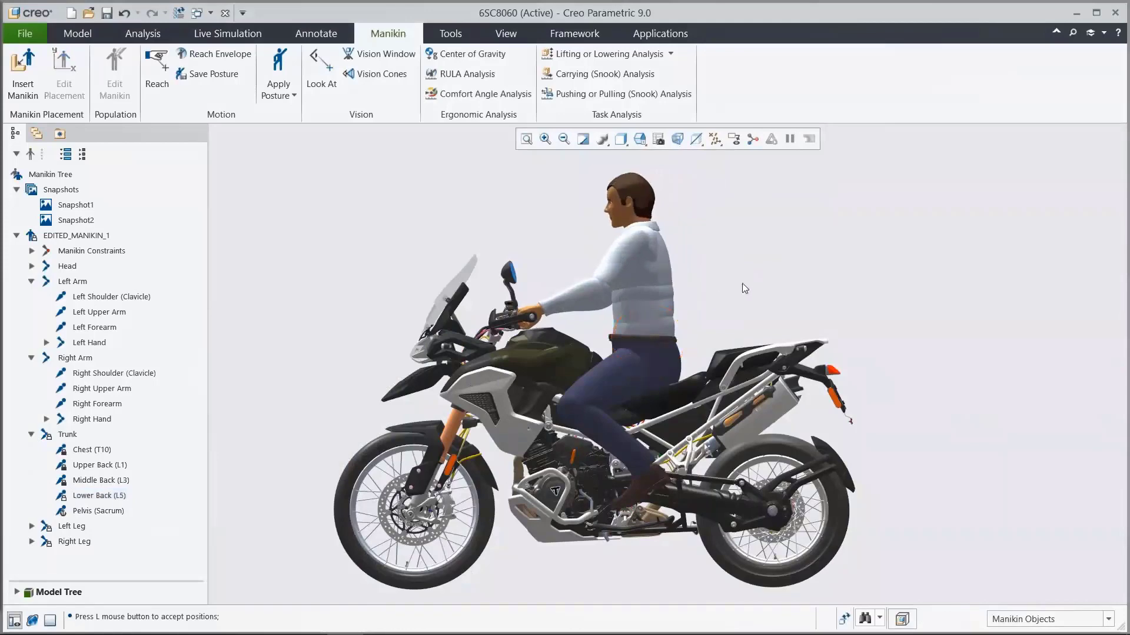
Step: Rotate the manikin's Left Shoulder (Clavicle) segment to refine the shoulder pose, and view the whole model in its default orientation
left_click(541, 355)
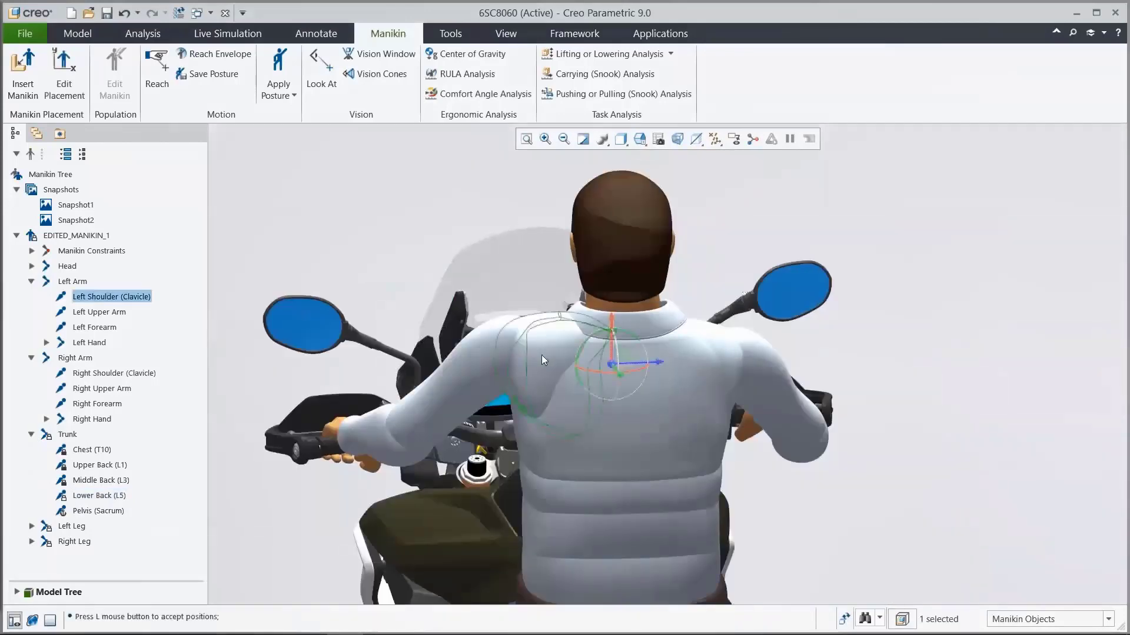
left_click_drag(583, 337, 591, 379)
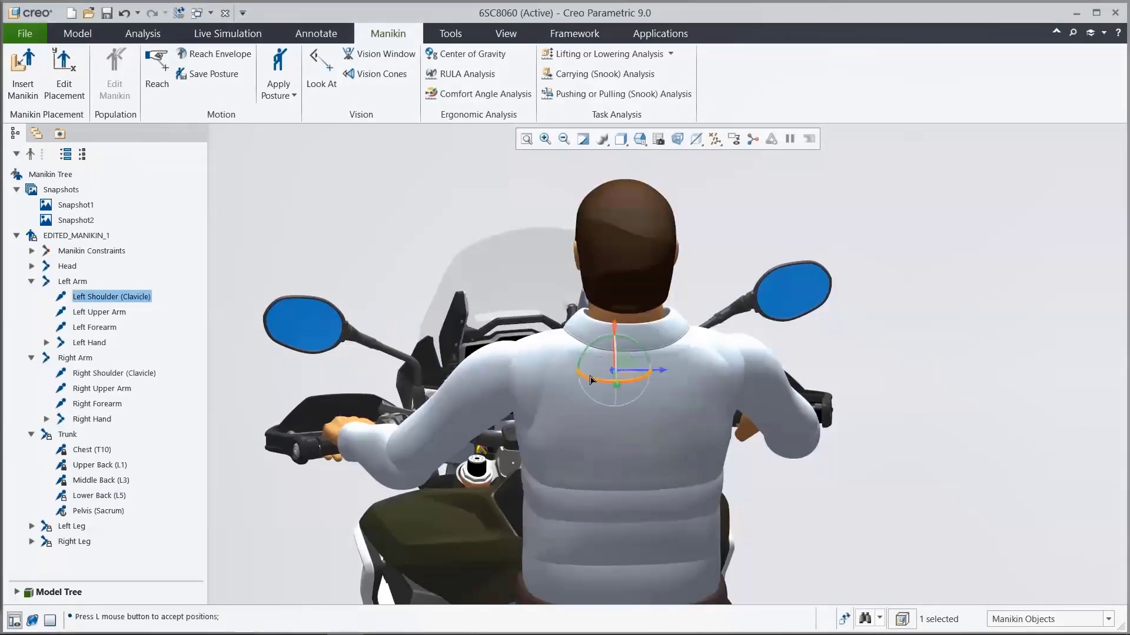
left_click(767, 464)
key("ctrl+d")
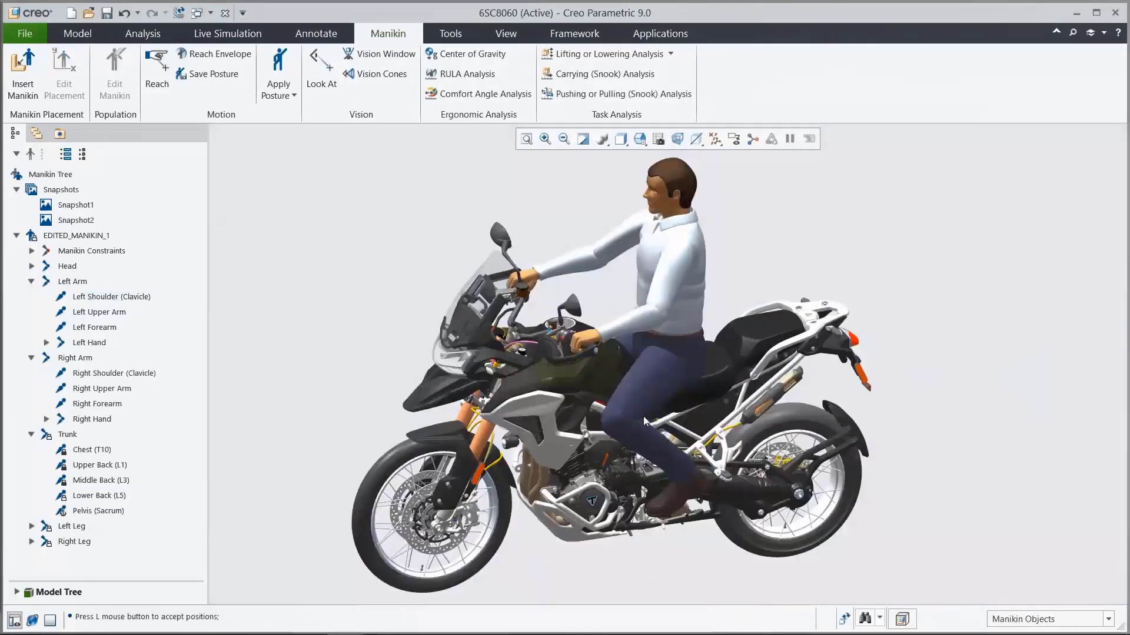
middle_click_drag(645, 416, 1042, 420)
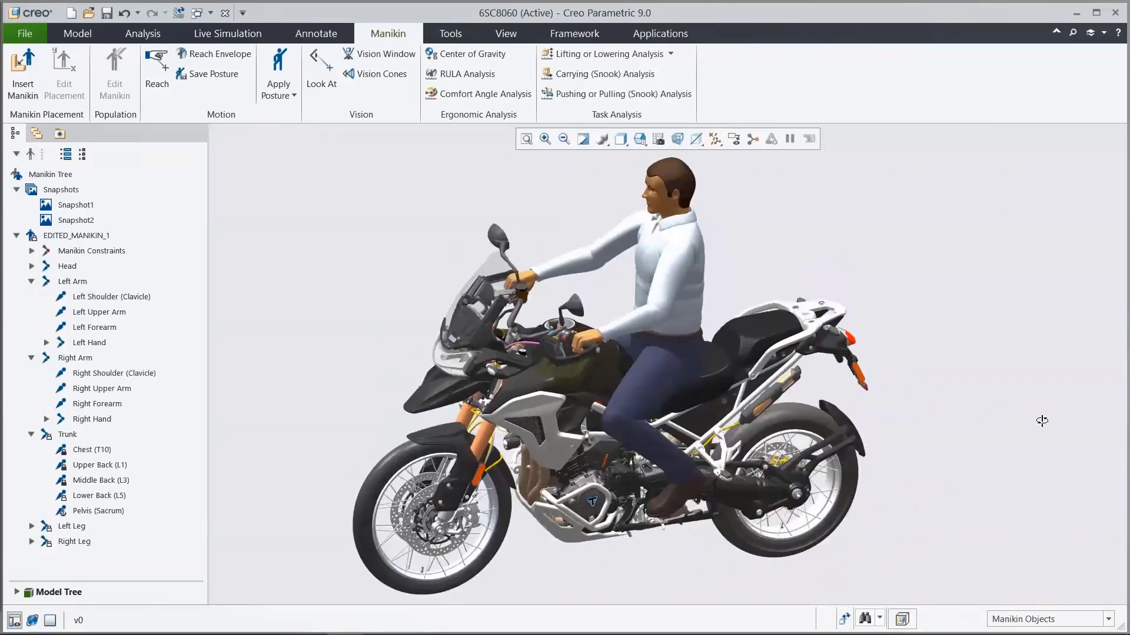
Step: Take a new snapshot of the driving posture, activate Snapshot1 for comparison and restore the newly saved snapshot
left_click(63, 191)
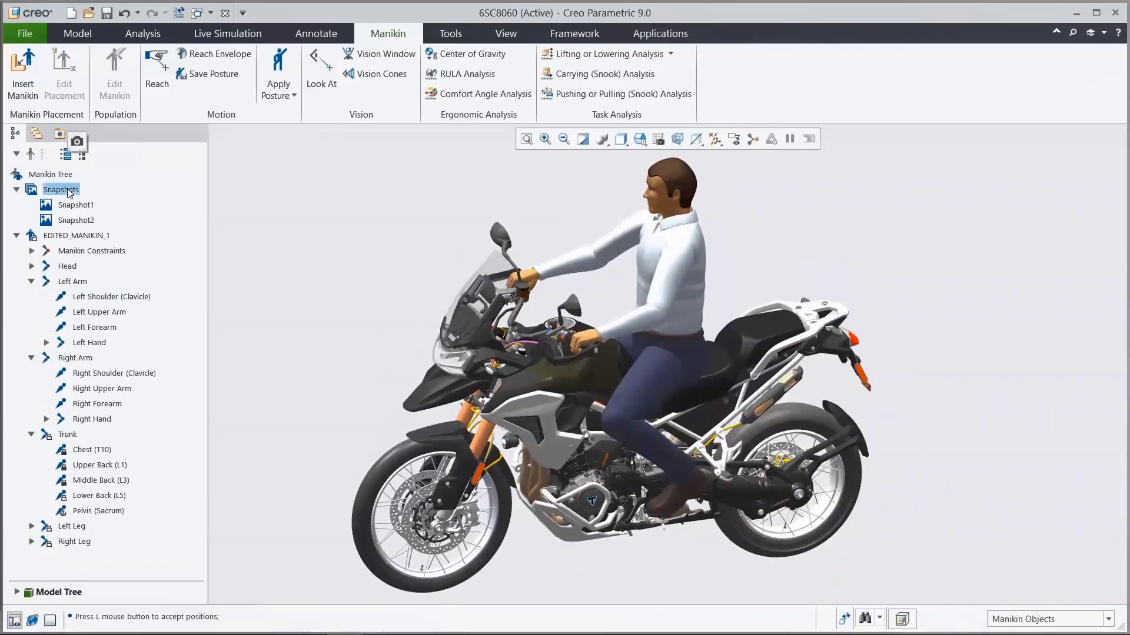
left_click(77, 143)
left_click(75, 205)
left_click(83, 158)
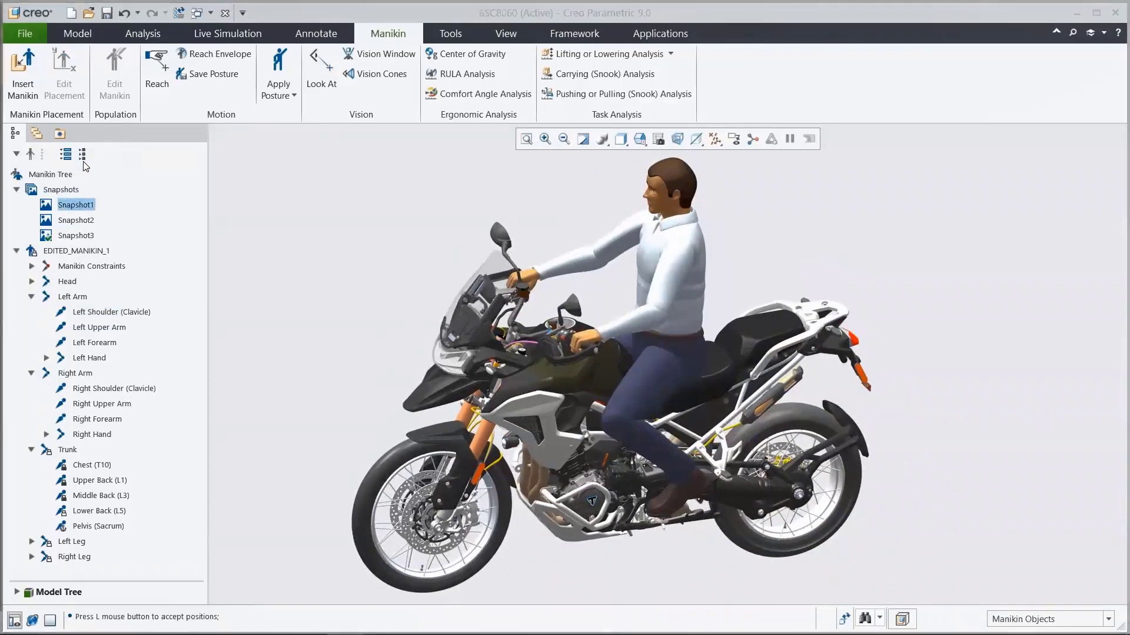
left_click(76, 235)
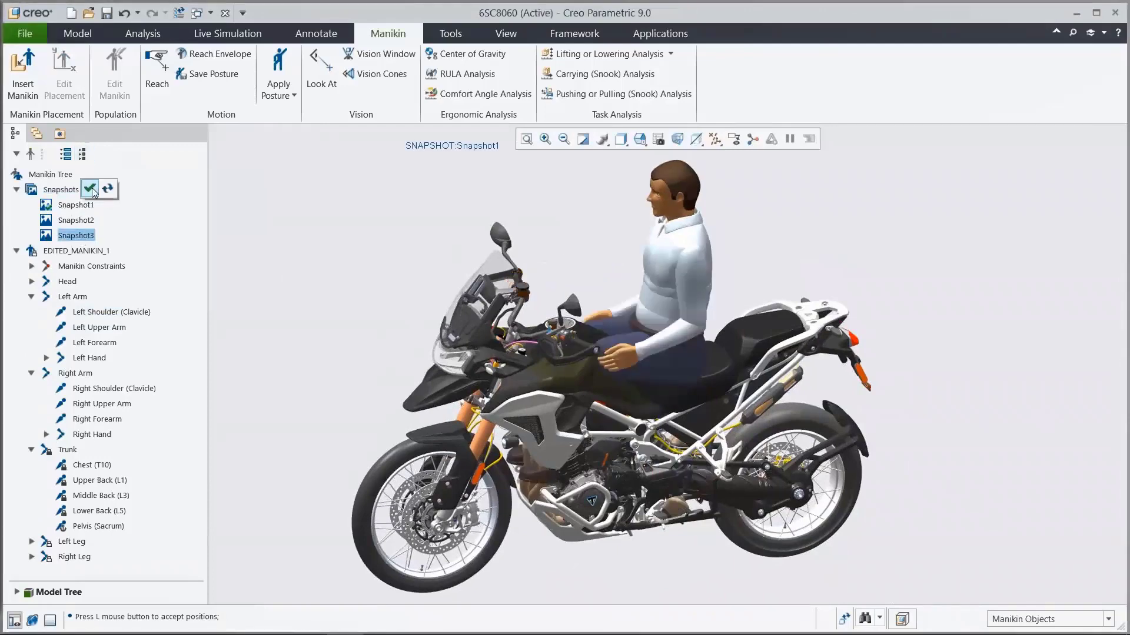
left_click(90, 189)
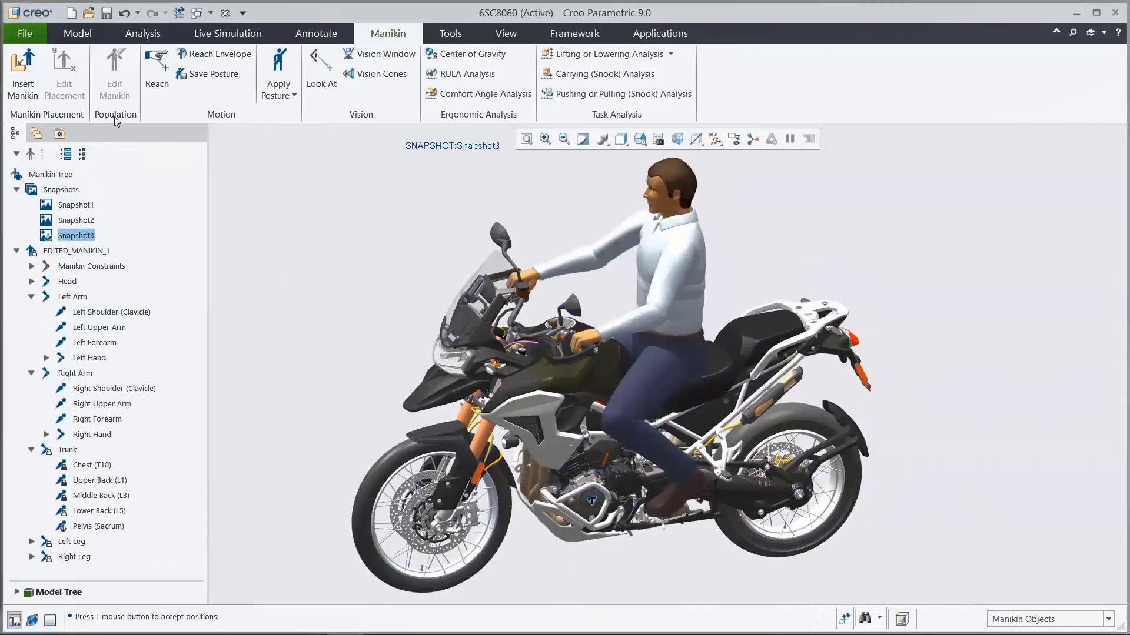
Step: Start a Visual Field analysis and set the eye point to PNT-L_EYE in the manikin's skull component
left_click(136, 33)
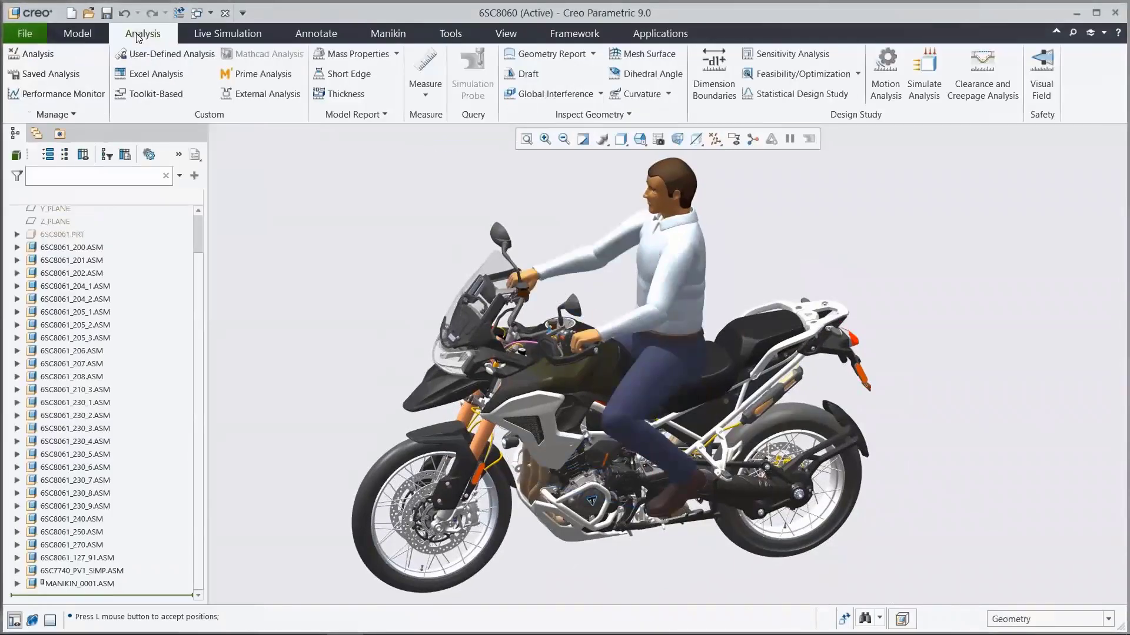
left_click(1041, 84)
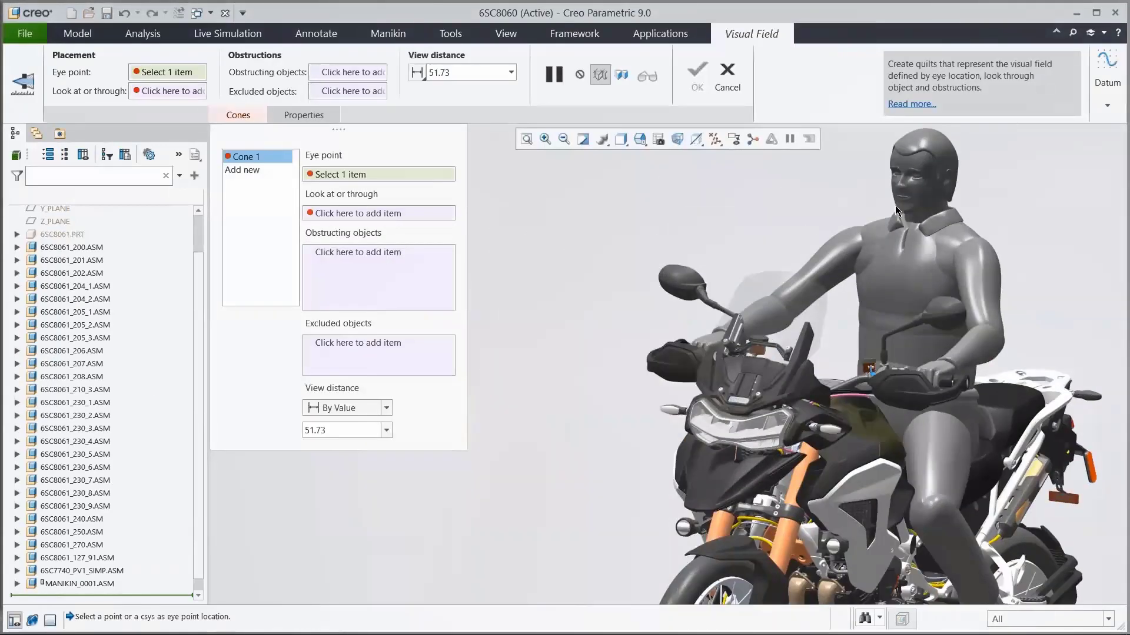
left_click(17, 584)
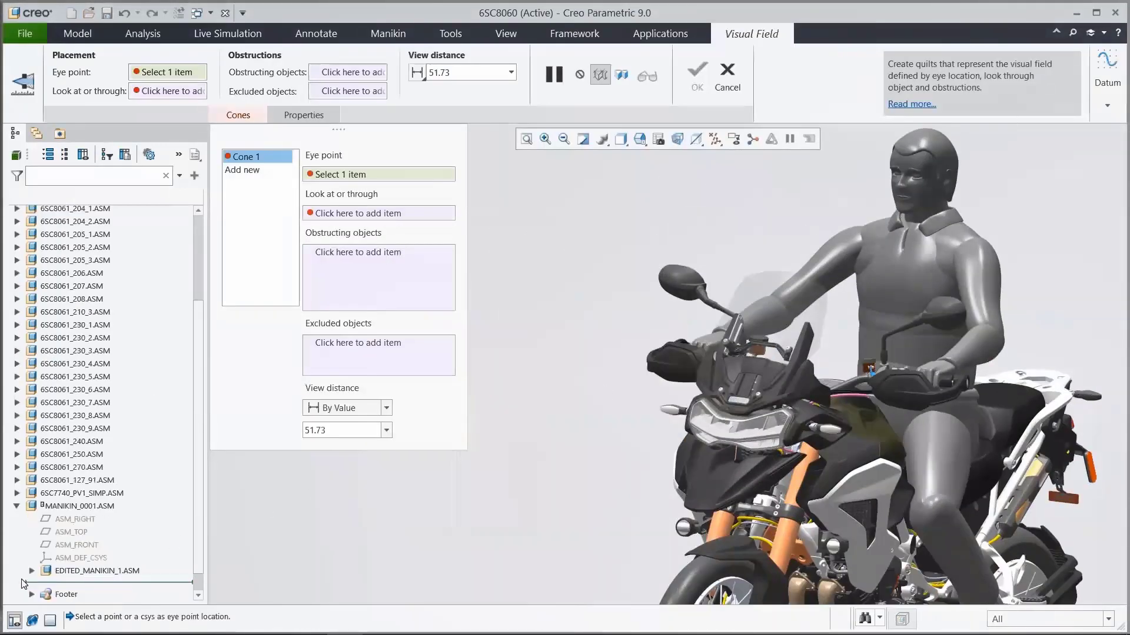
left_click(32, 571)
left_click(47, 574)
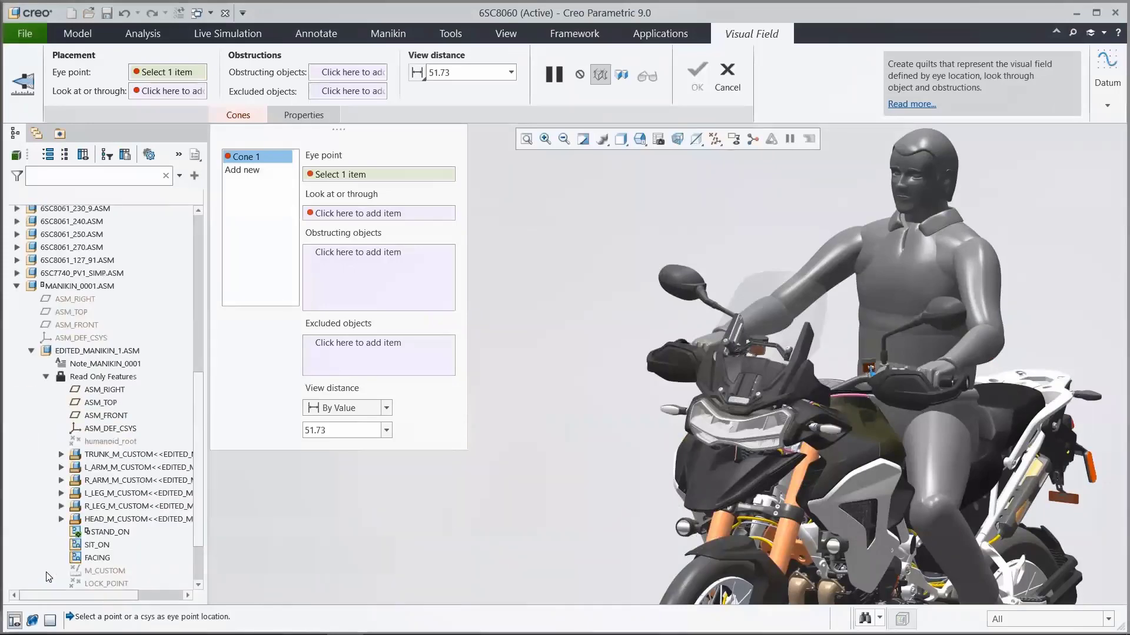
left_click(61, 519)
left_click(76, 532)
left_click(90, 545)
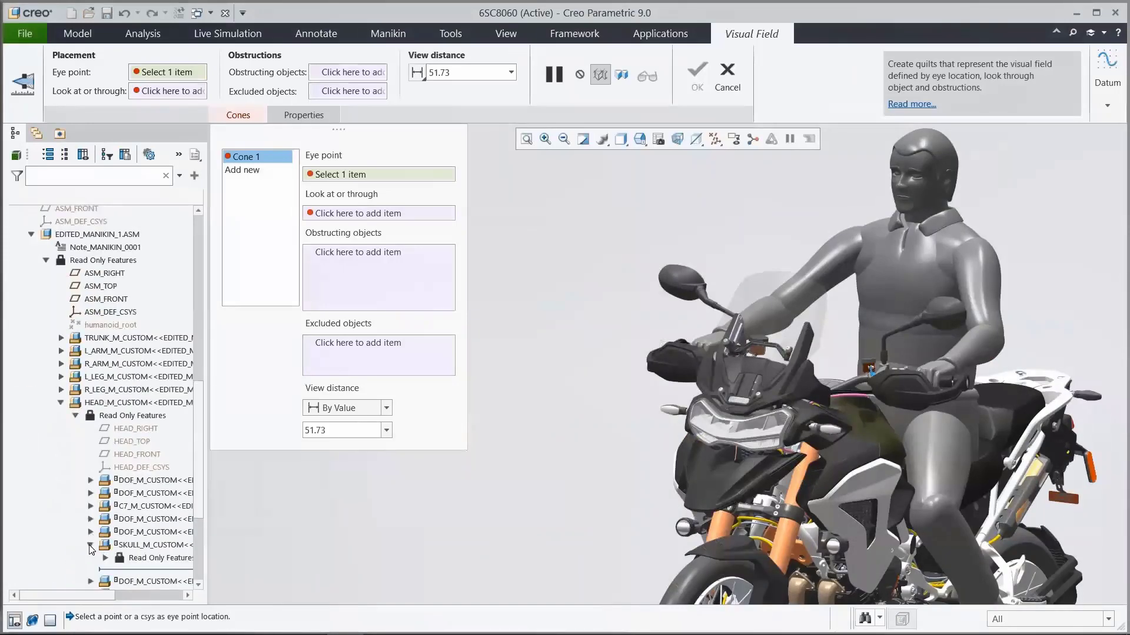
left_click(104, 558)
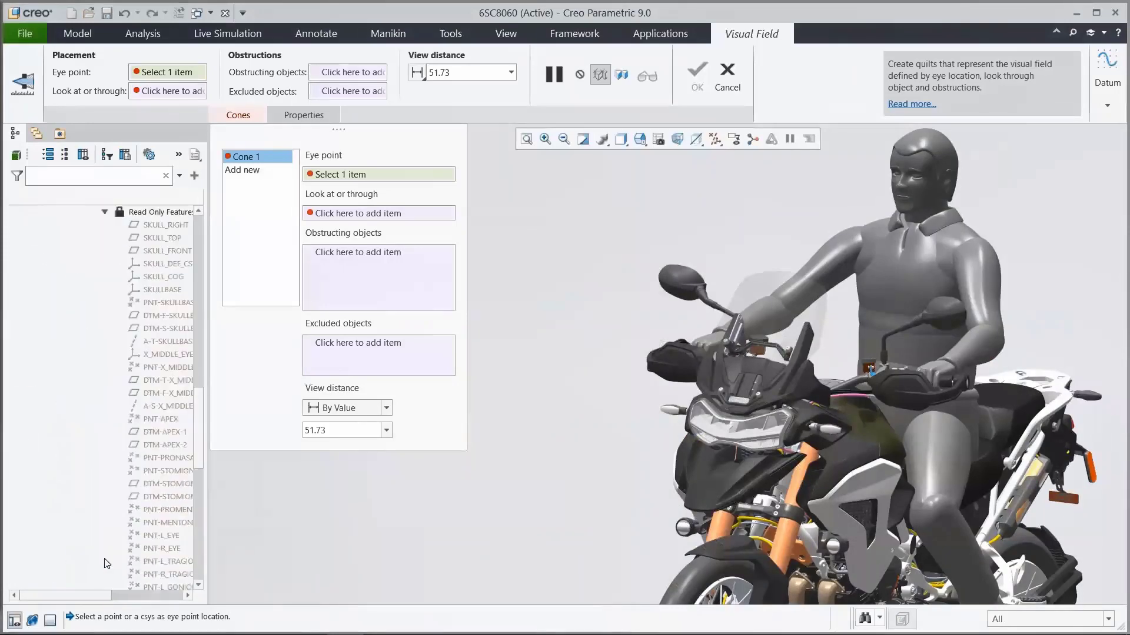
left_click(158, 538)
left_click_drag(197, 462, 198, 358)
left_click(17, 300)
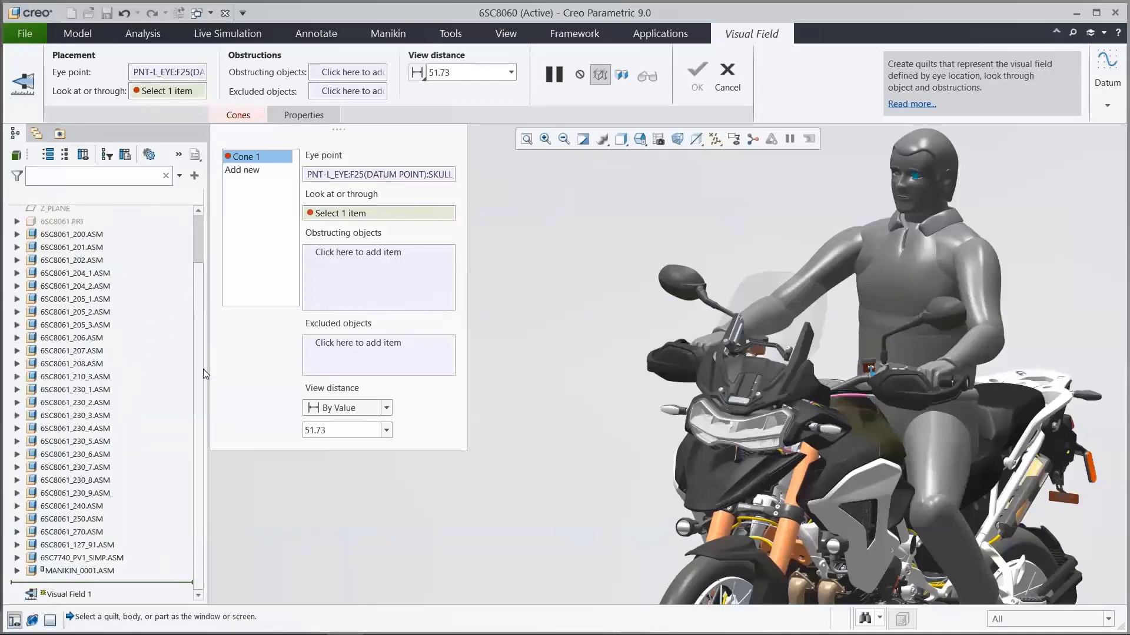
Step: Create the visual field through the windshield body, with 6SC8061_230_5.ASM and 6SC8061_250.ASM as obstructing objects
left_click(759, 290)
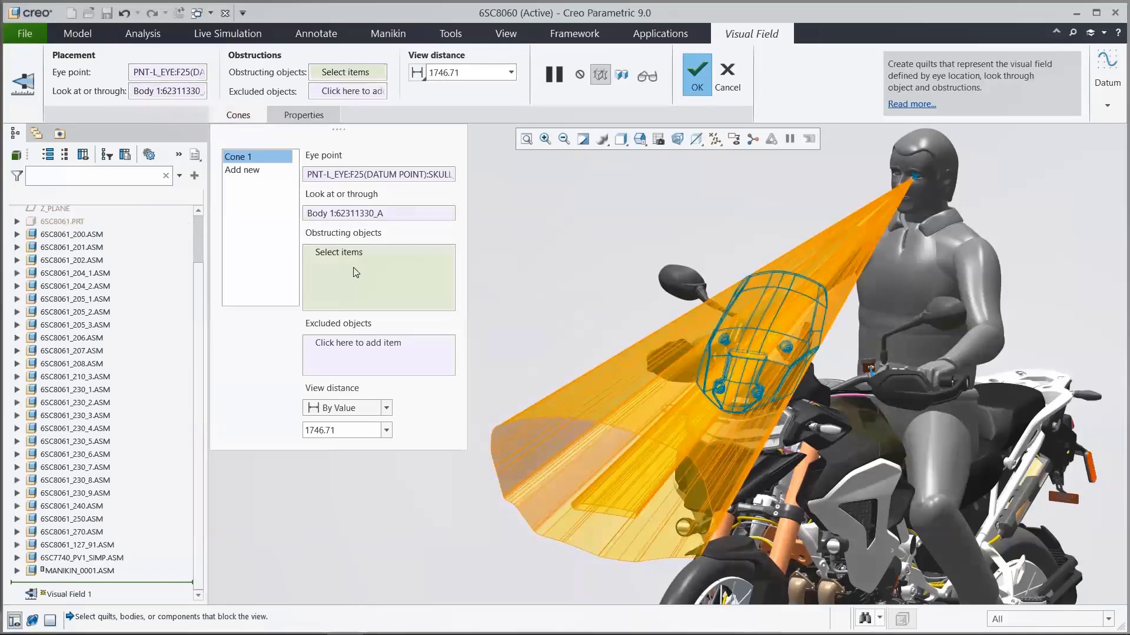
left_click(91, 443)
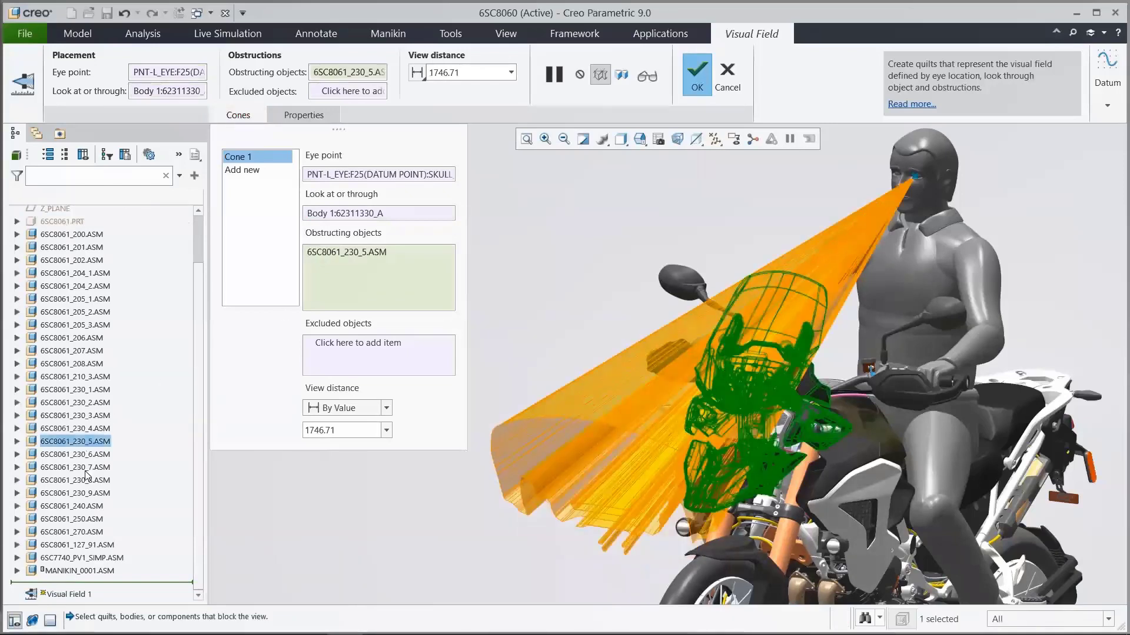
left_click(86, 520, "ctrl")
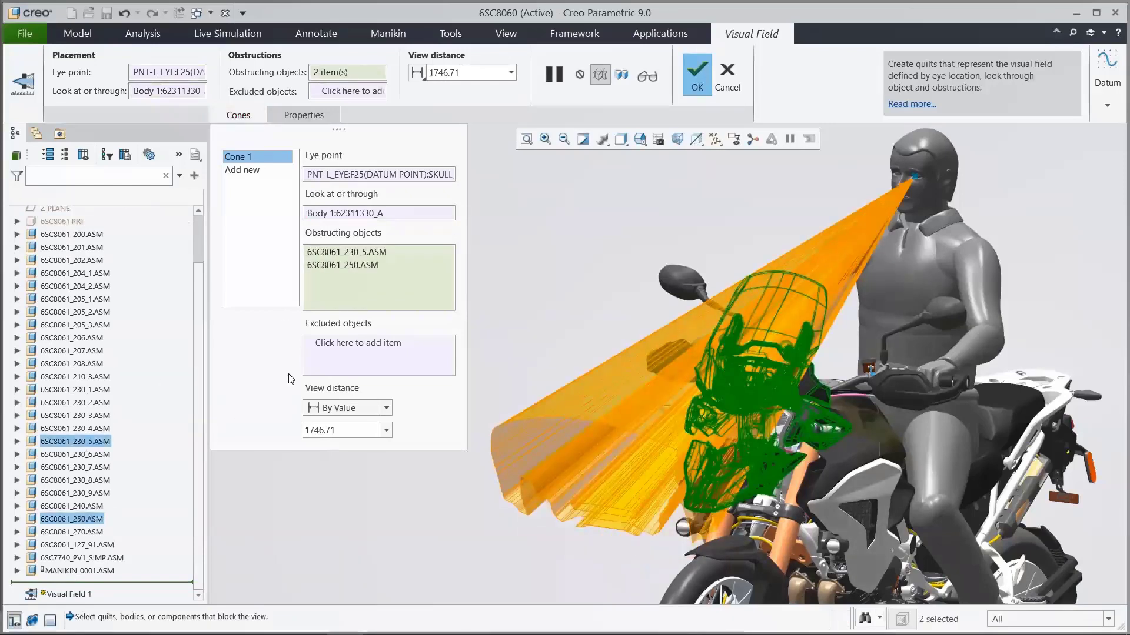
left_click(697, 74)
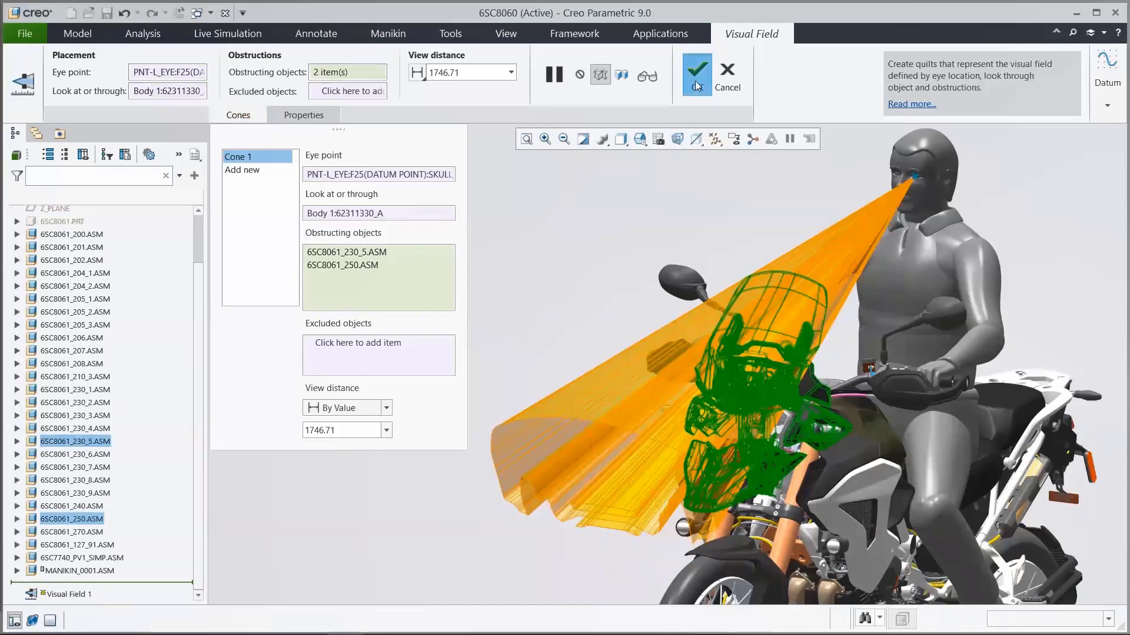
left_click(694, 198)
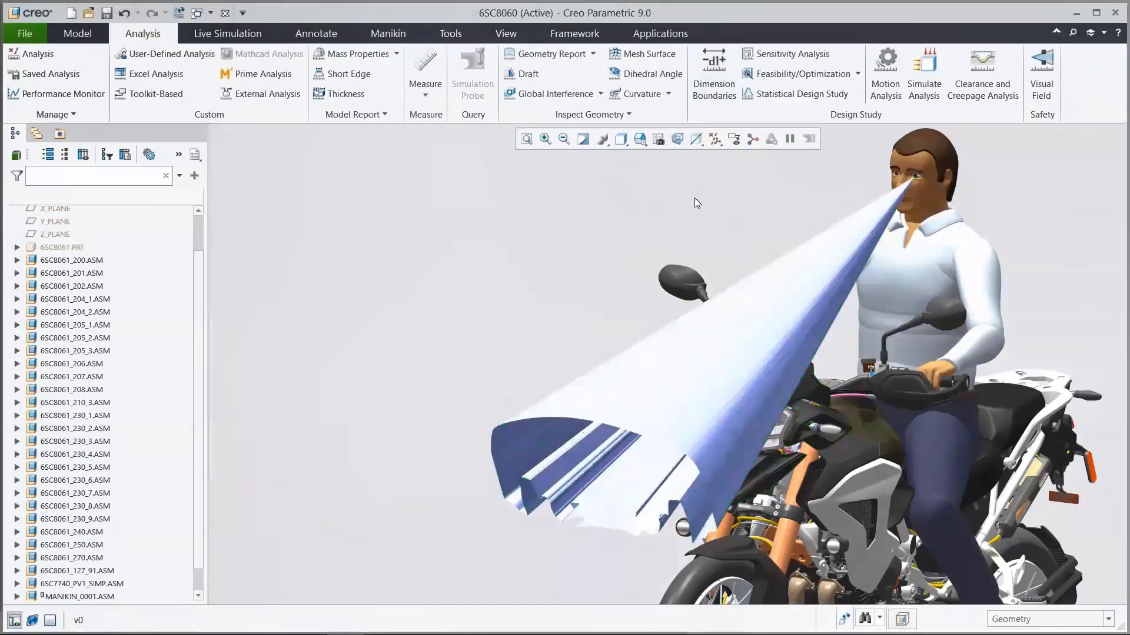
Step: Return to the default view and hide the Visual Field 1 feature
key("v")
key("0")
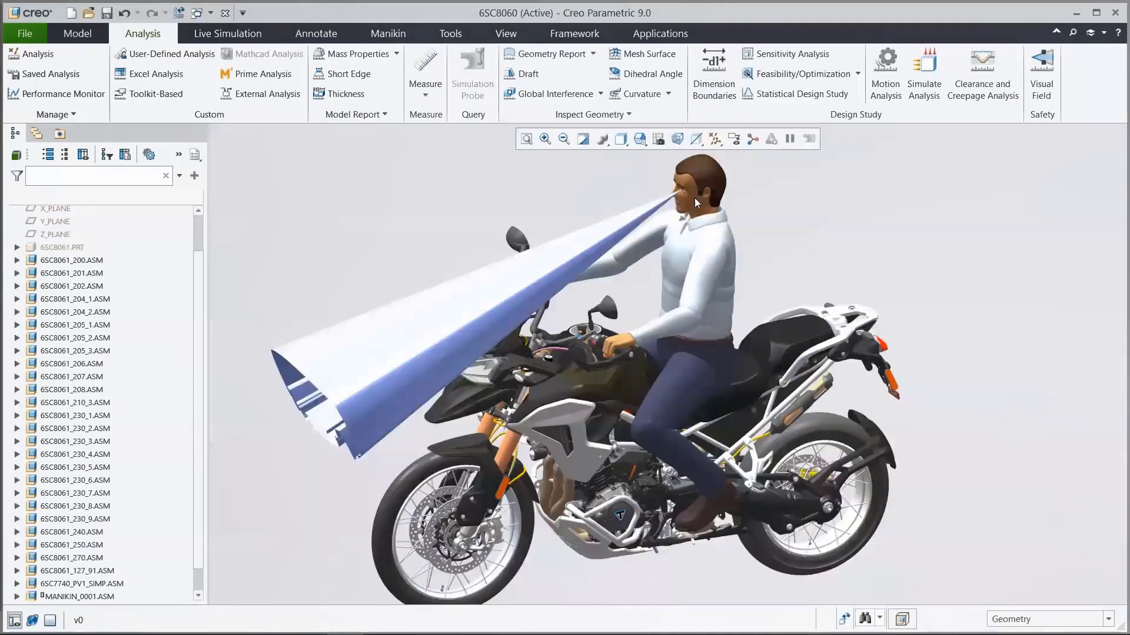
scroll(147, 565, "down", 1)
left_click(87, 586)
left_click(113, 540)
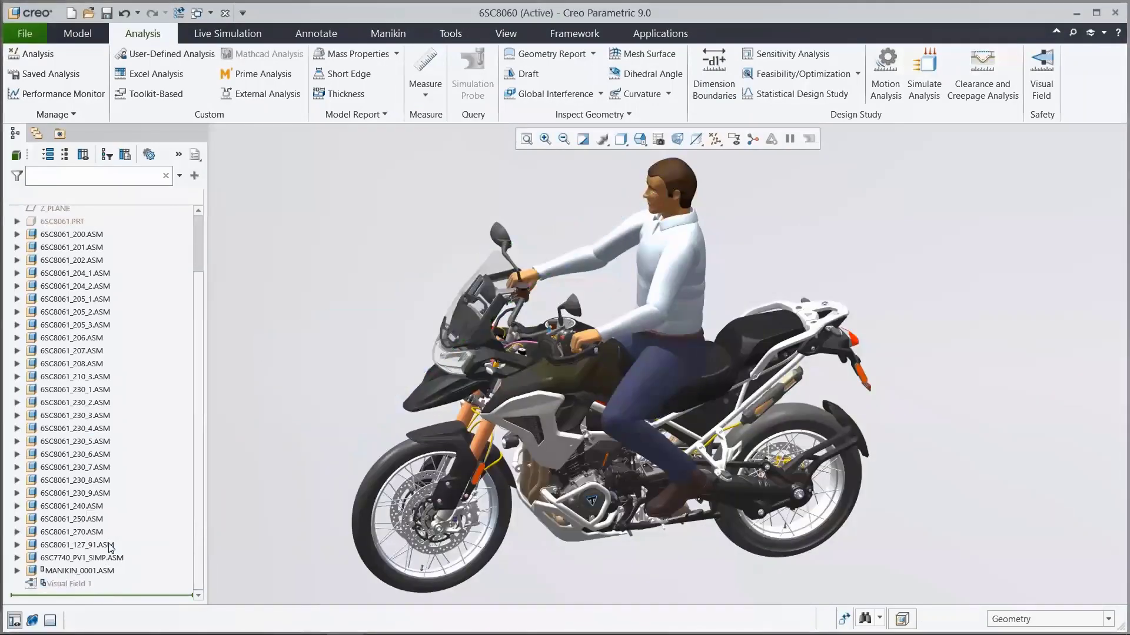
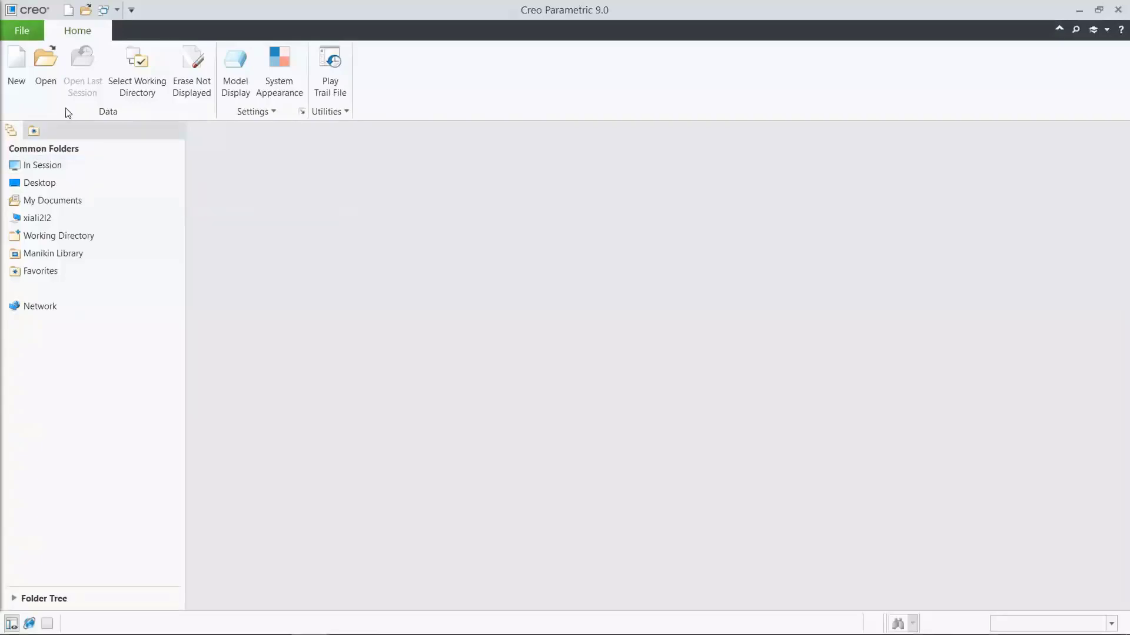
Step: Open the assembly 6sc8061_230_5_cfd.asm from the FlowAnalysis_BMX folder
left_click(46, 80)
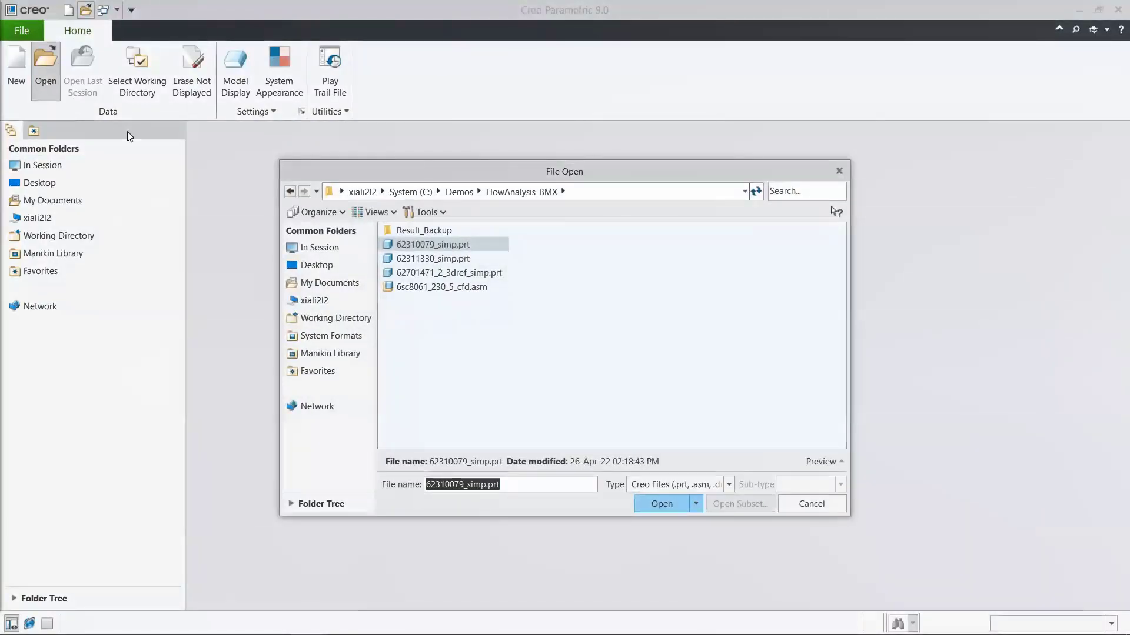
left_click(417, 288)
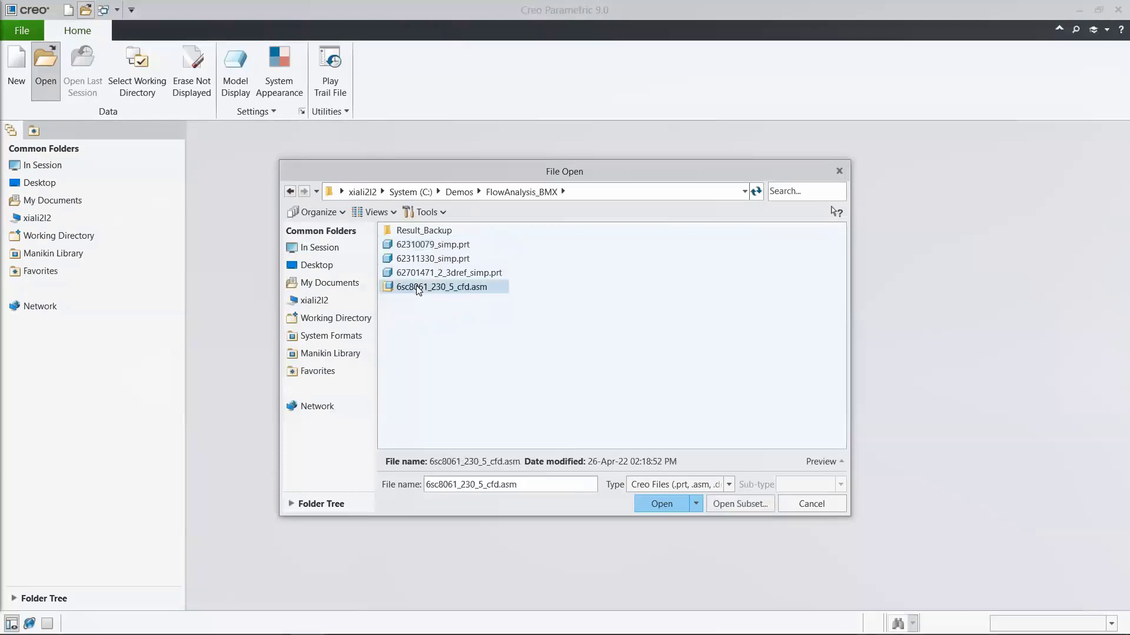
left_click(653, 504)
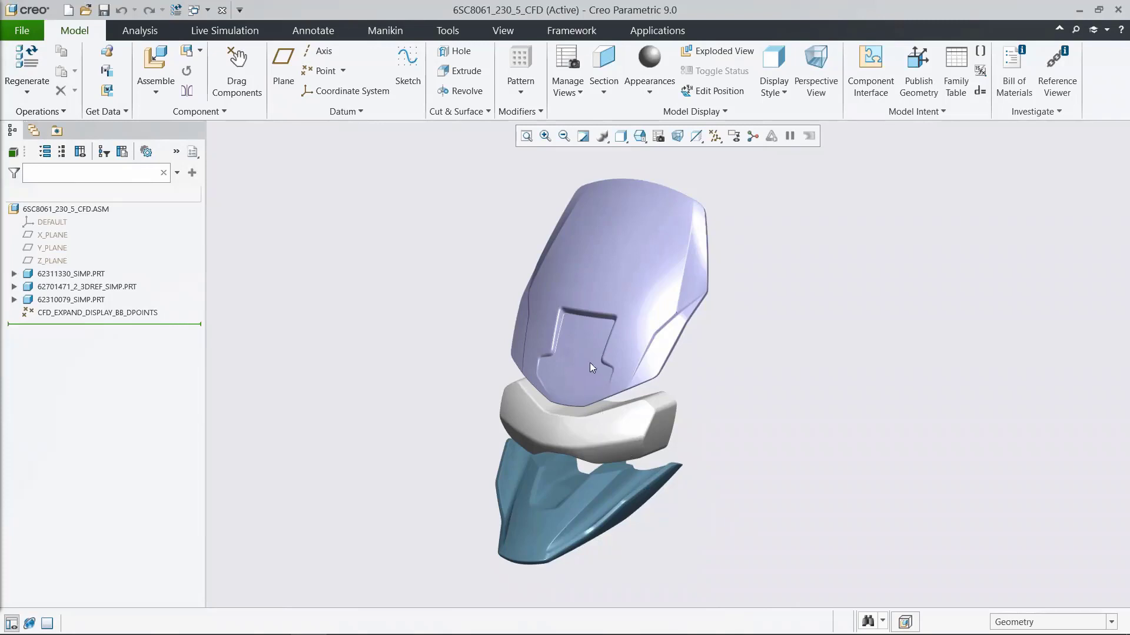
Step: Start Flow Analysis for the windshield assembly and open its saved project
mouse_move(599, 360)
middle_mouse_down()
mouse_move(648, 364)
mouse_move(594, 375)
middle_mouse_up()
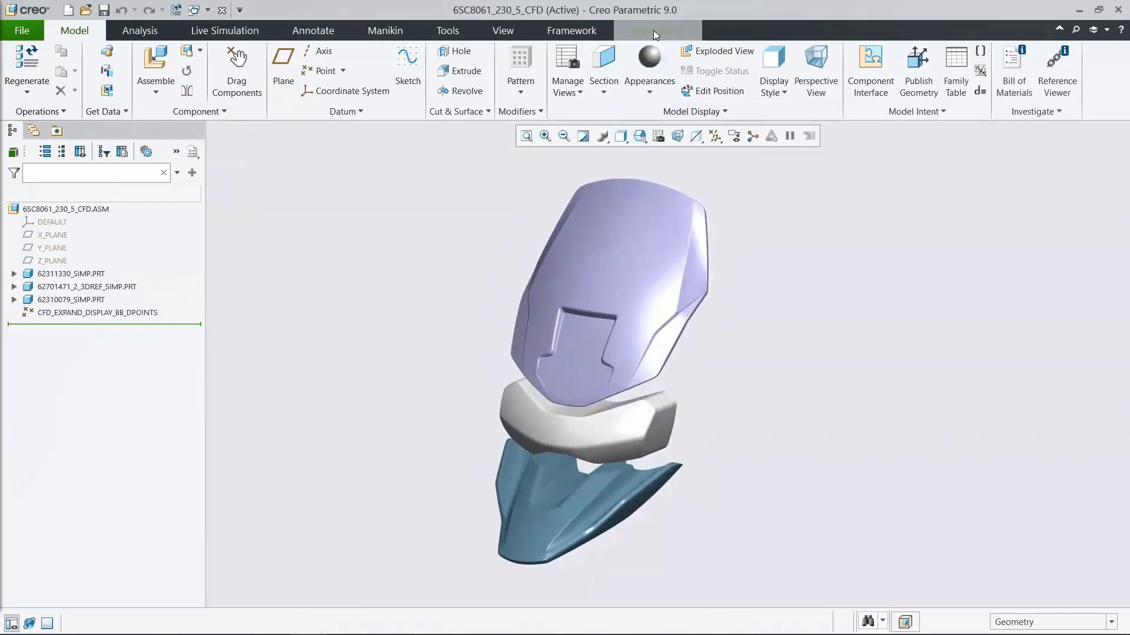
left_click(653, 30)
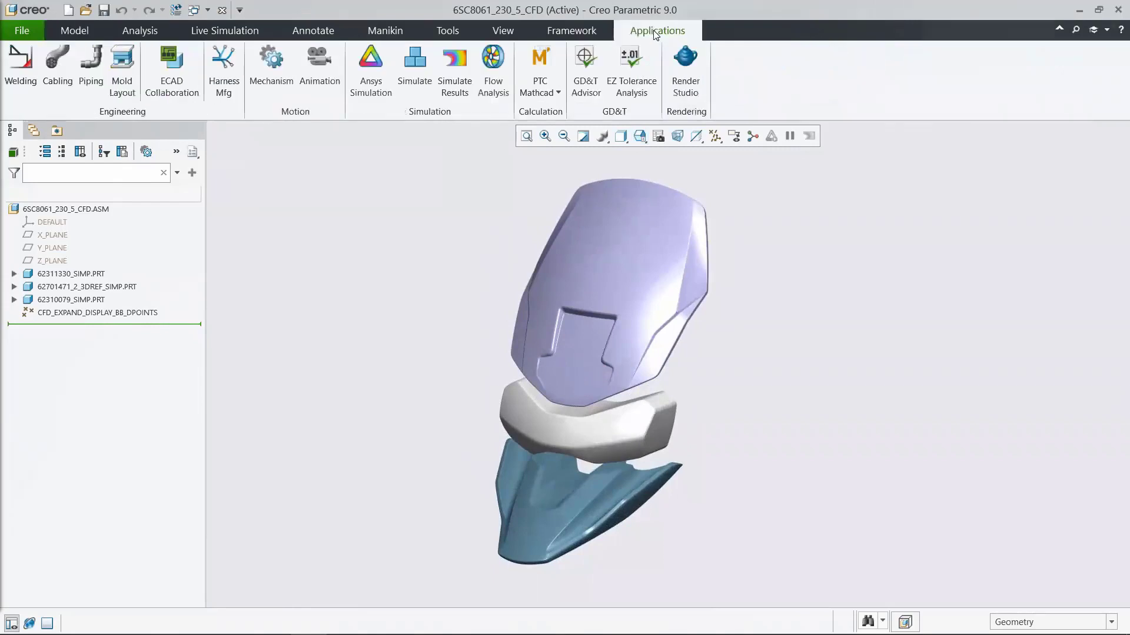
left_click(499, 76)
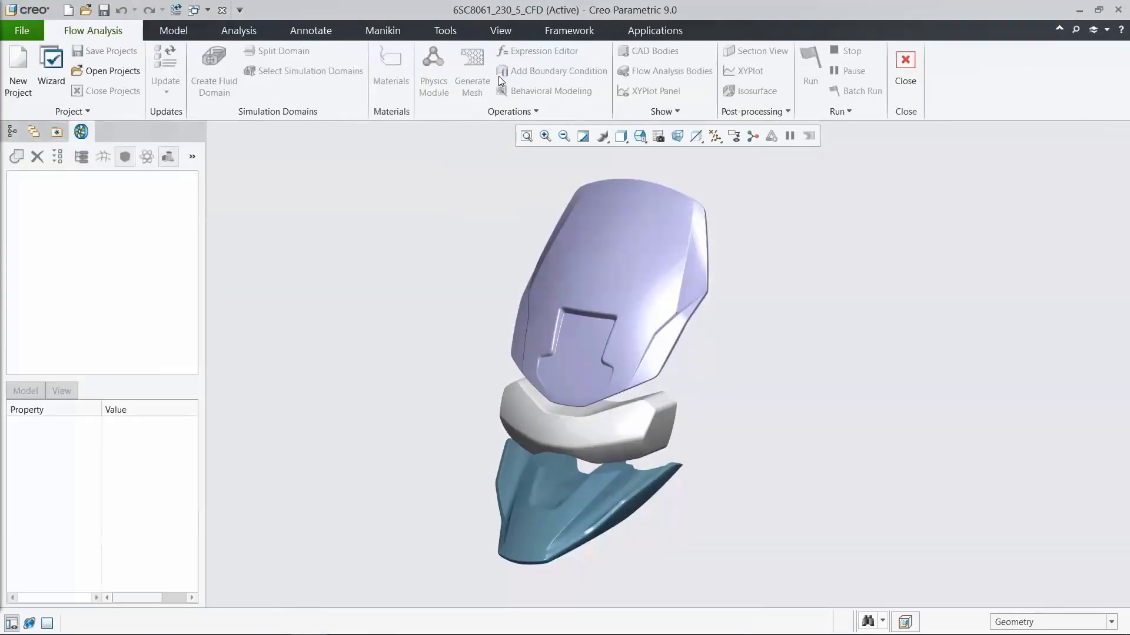
left_click(125, 76)
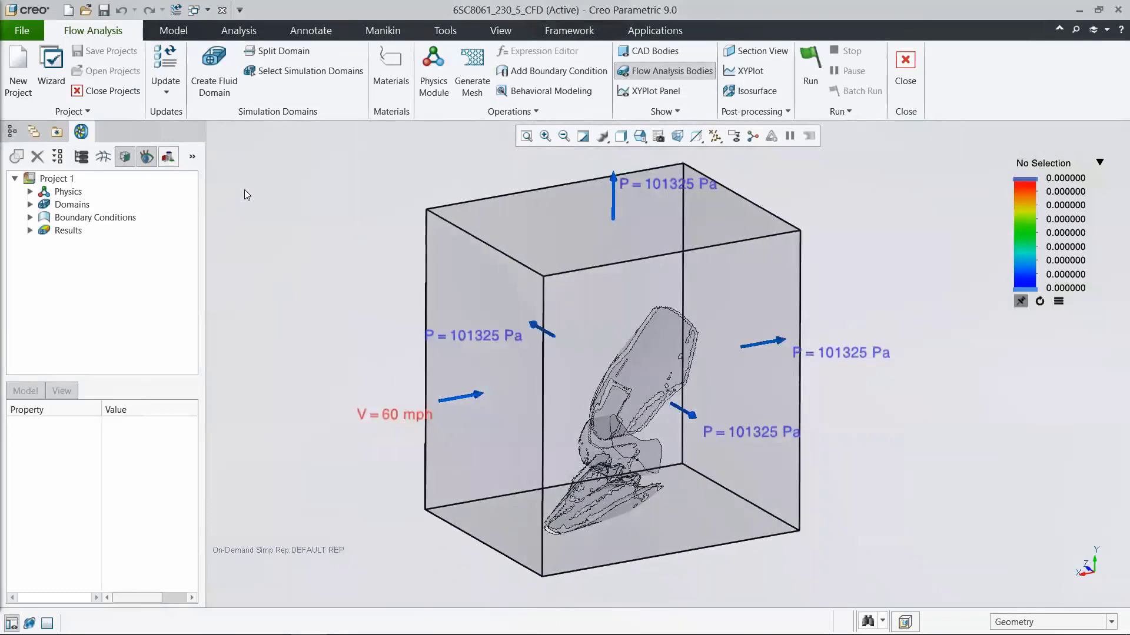
Step: Load the result file 6SC8061_230_5_CFD_Project 1.sres and color the flow results by Pressure
left_click(87, 112)
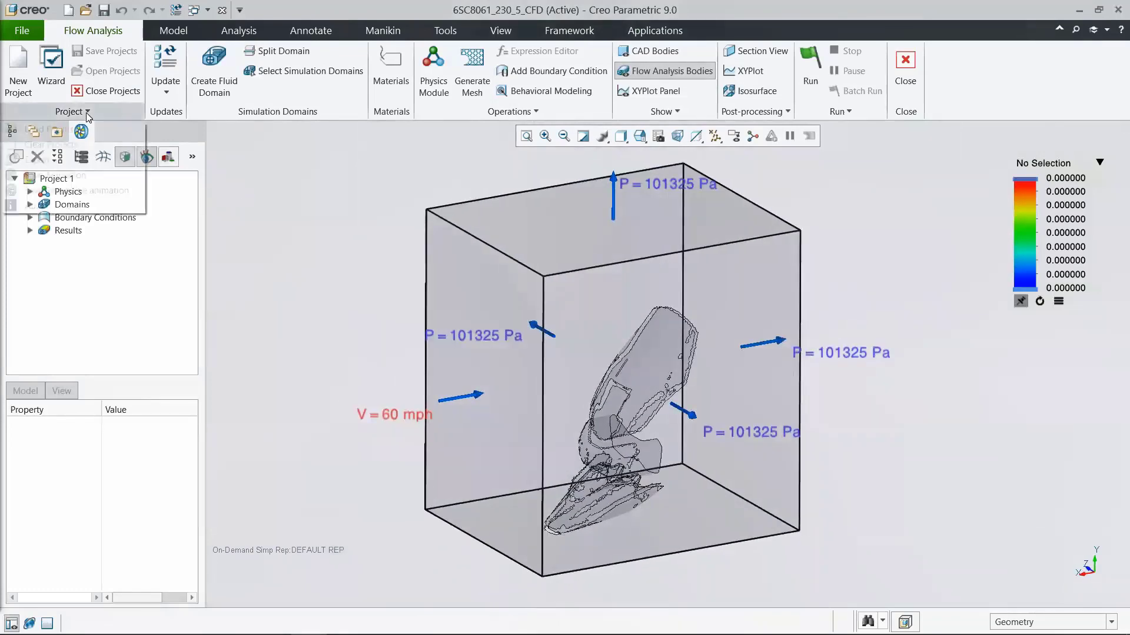
left_click(87, 132)
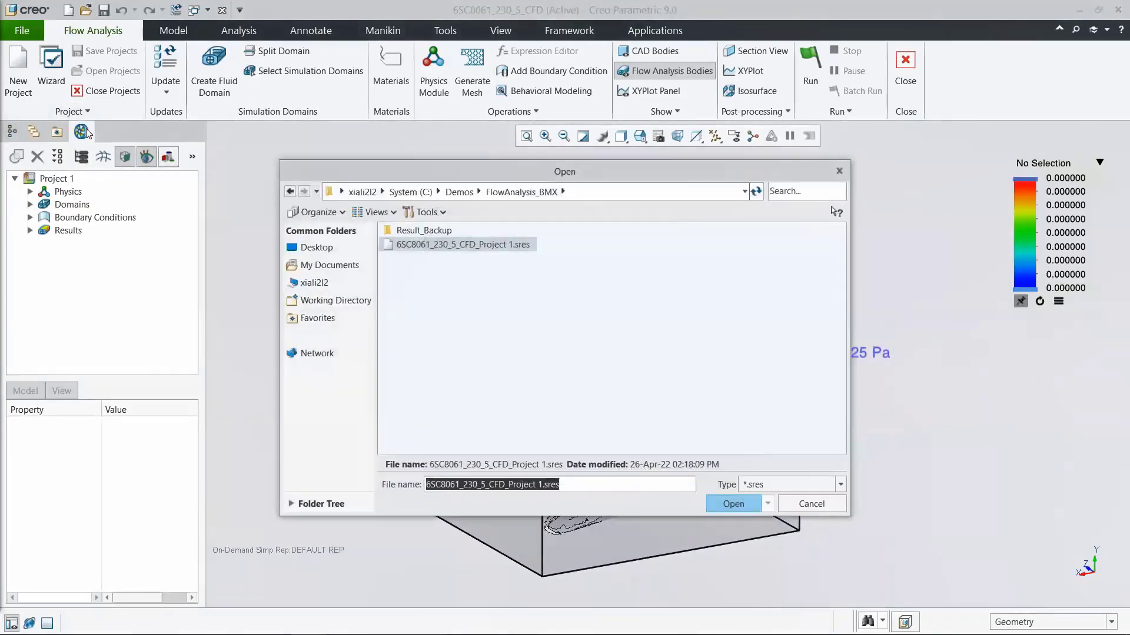
left_click(422, 246)
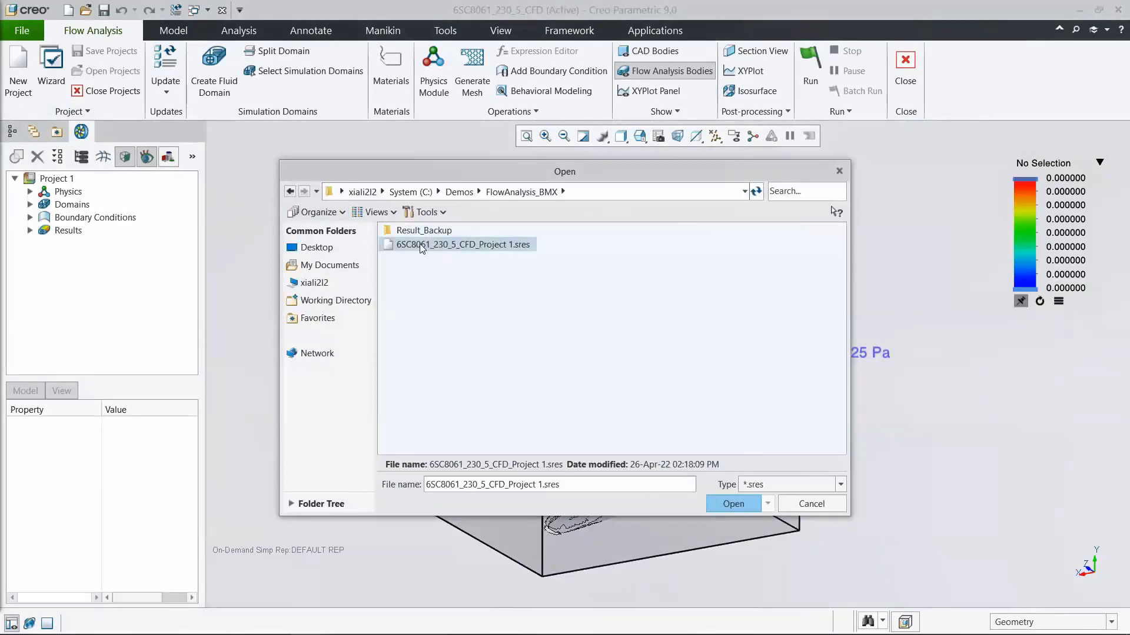
left_click(733, 504)
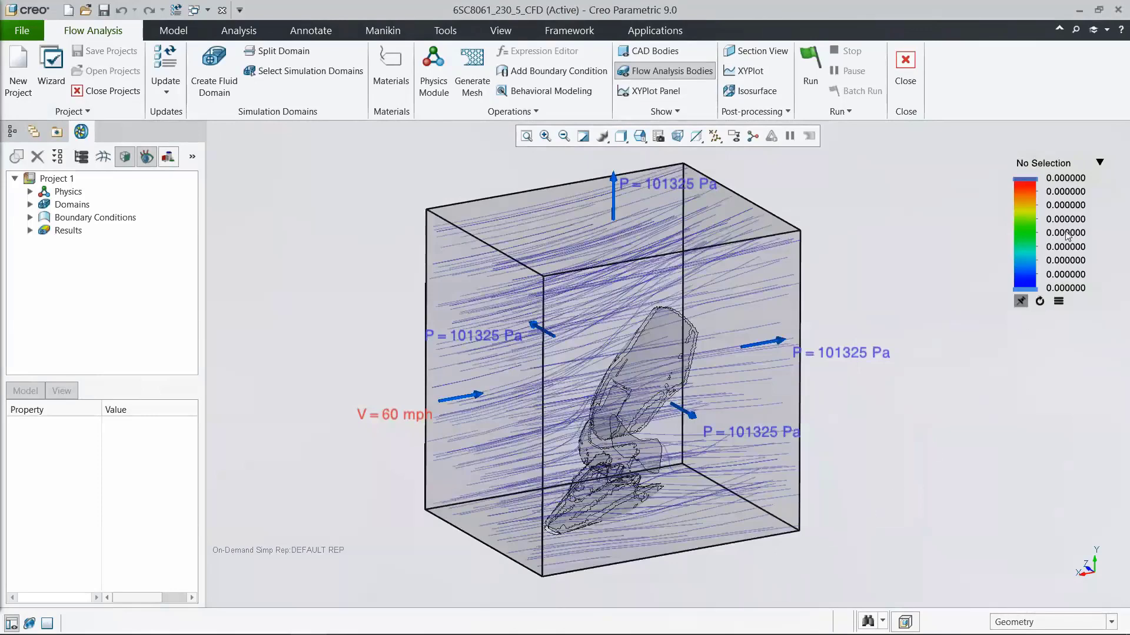
left_click(1098, 165)
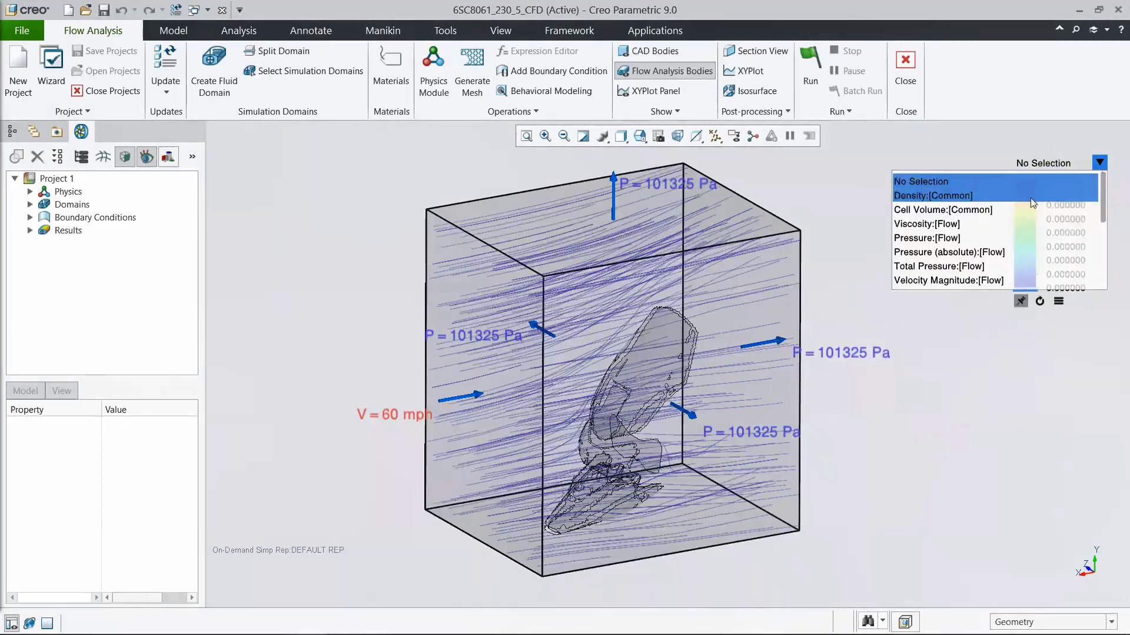
left_click(973, 238)
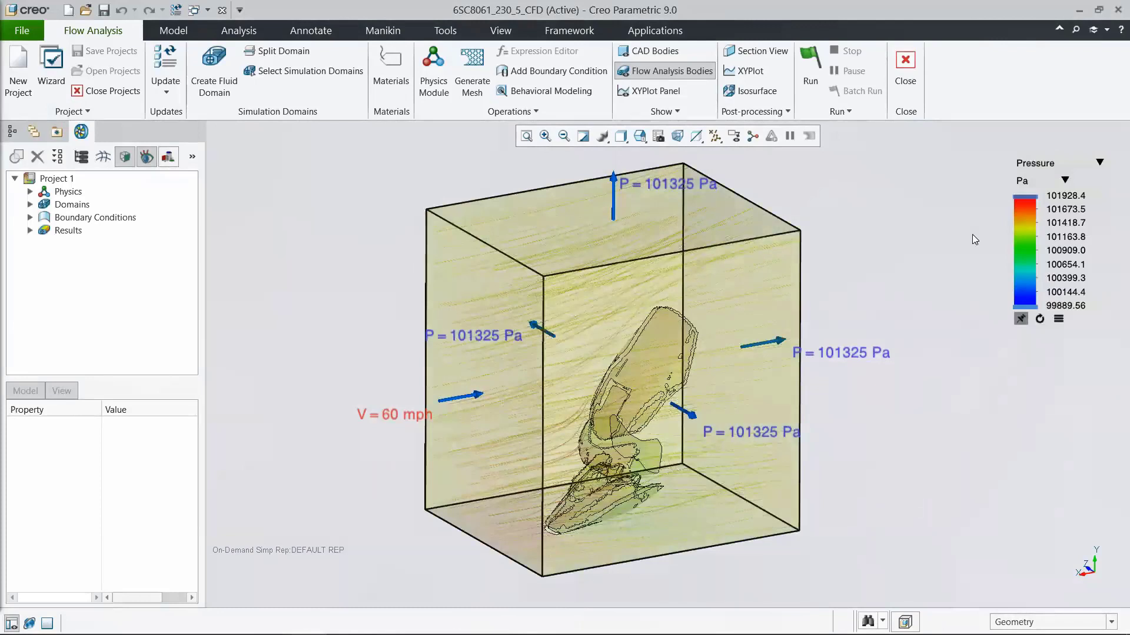
Step: Set the result streamline's line thickness to 2 mm and its animation time size to 0.002
left_click(30, 231)
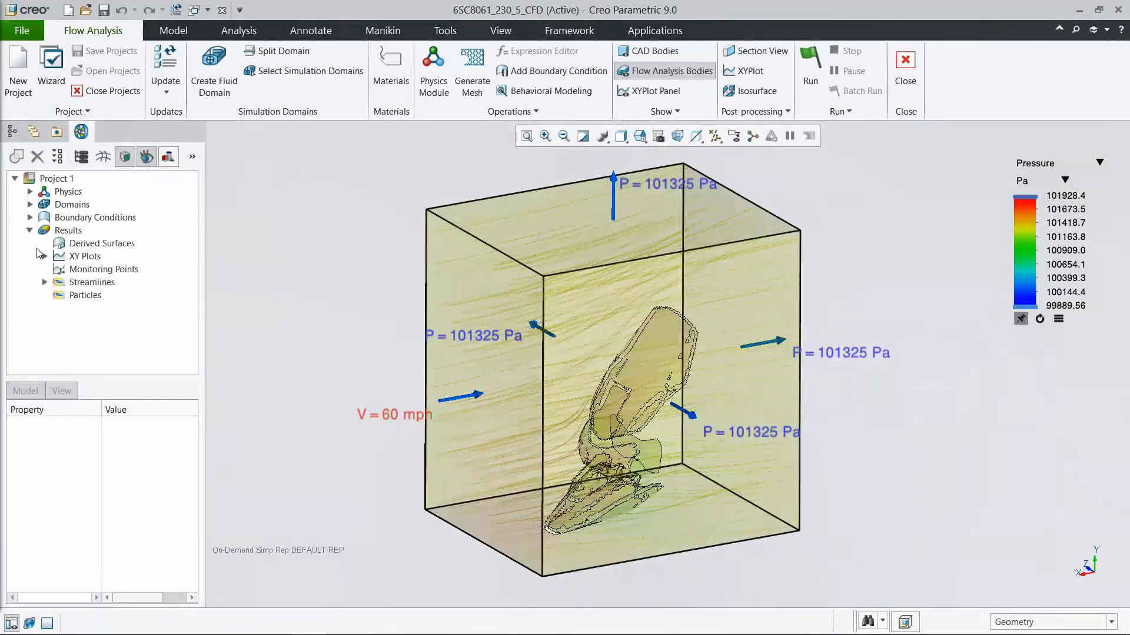
left_click(45, 282)
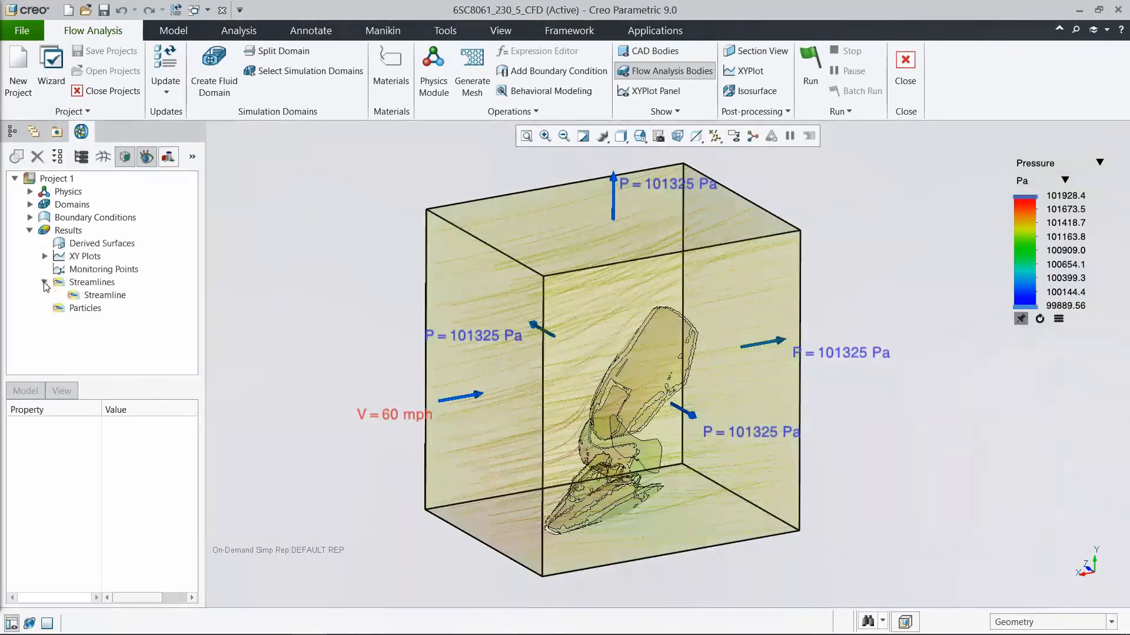
left_click(97, 295)
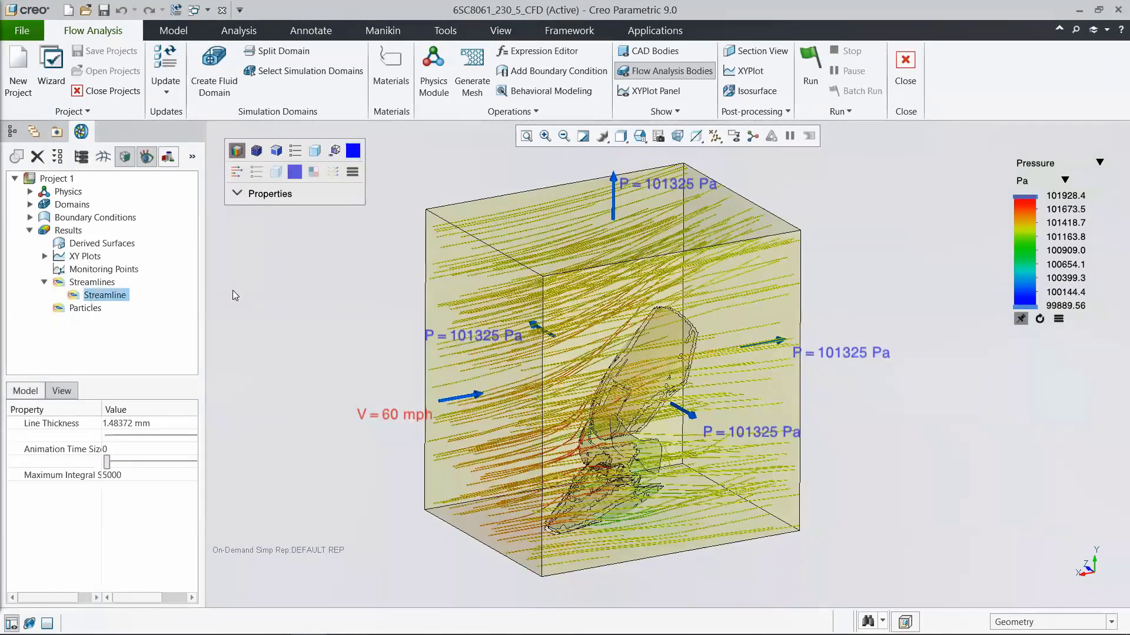
left_click(238, 193)
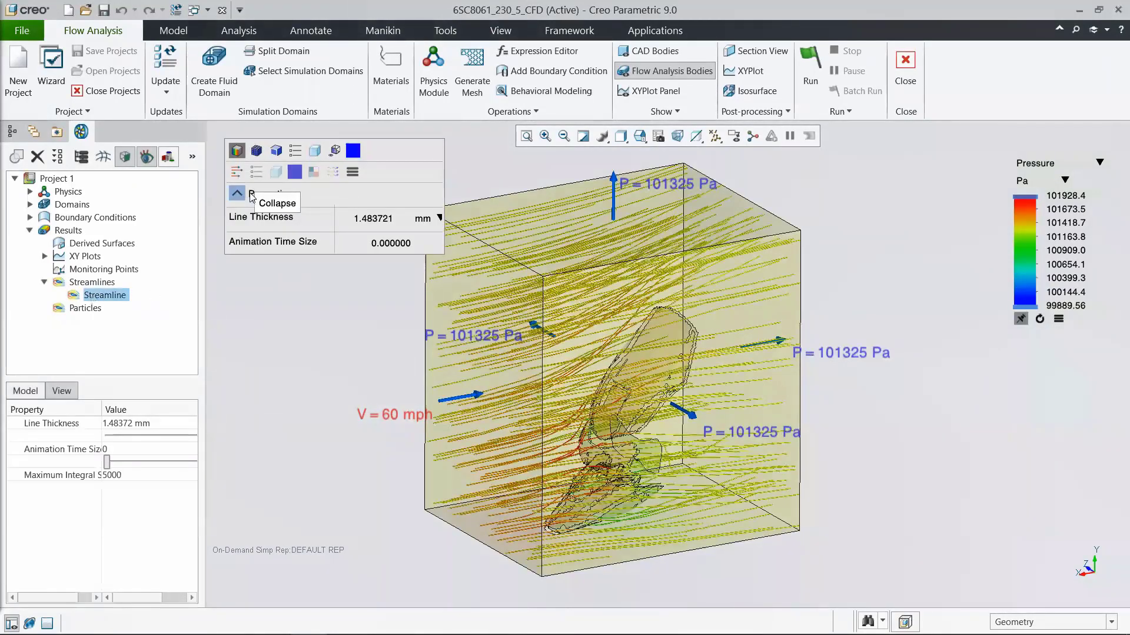
double_click(381, 221)
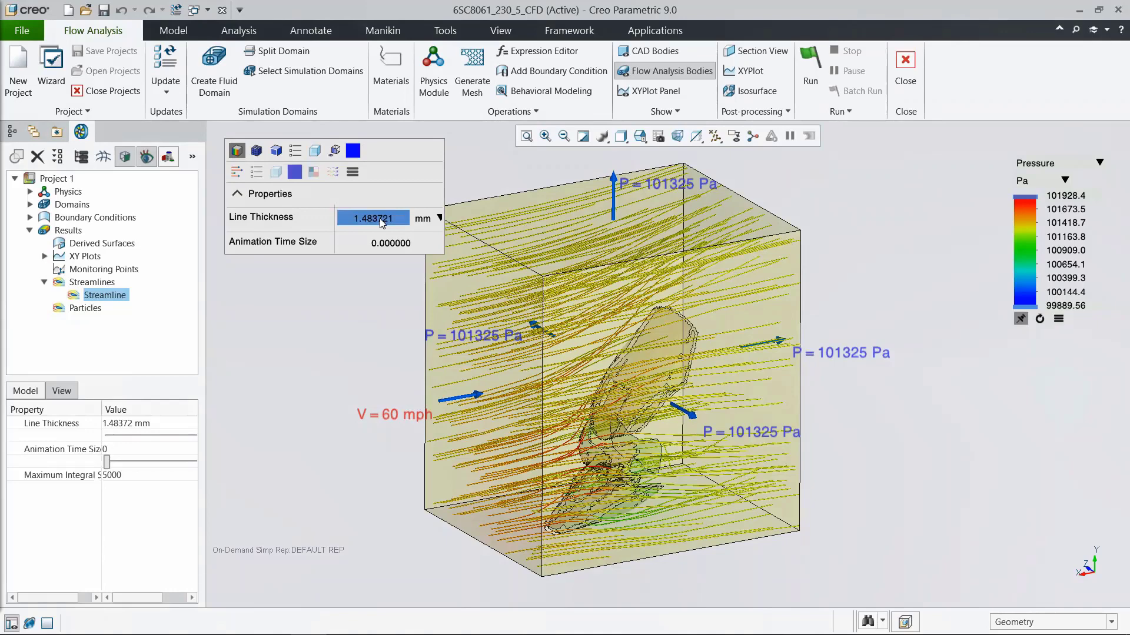
left_click(379, 218)
type("2")
key("Return")
left_click(383, 242)
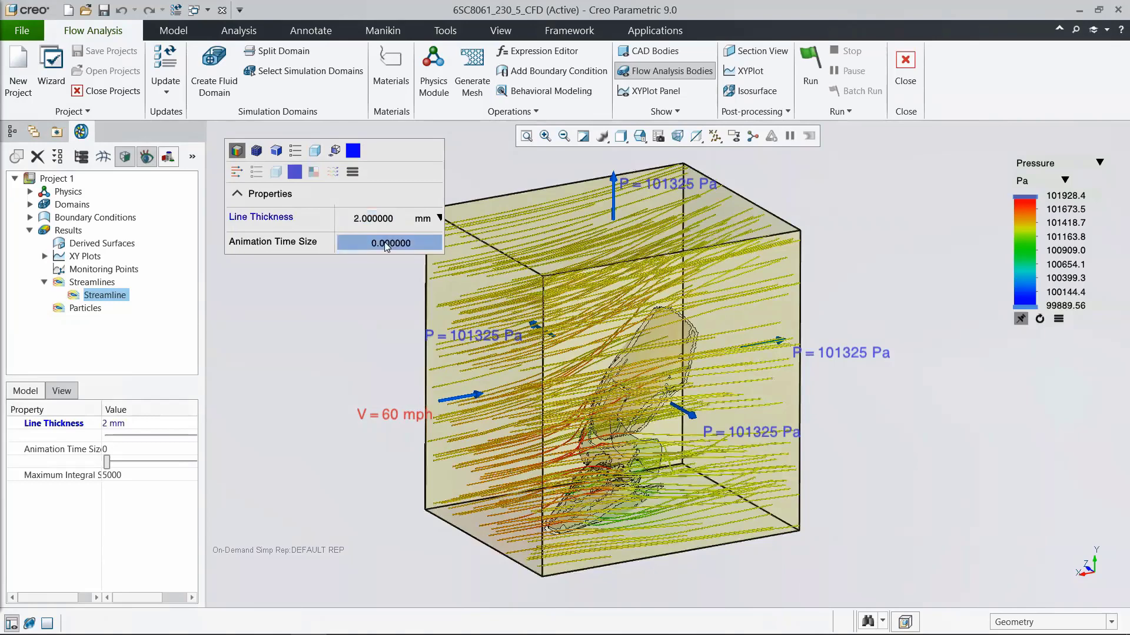
type("0.002")
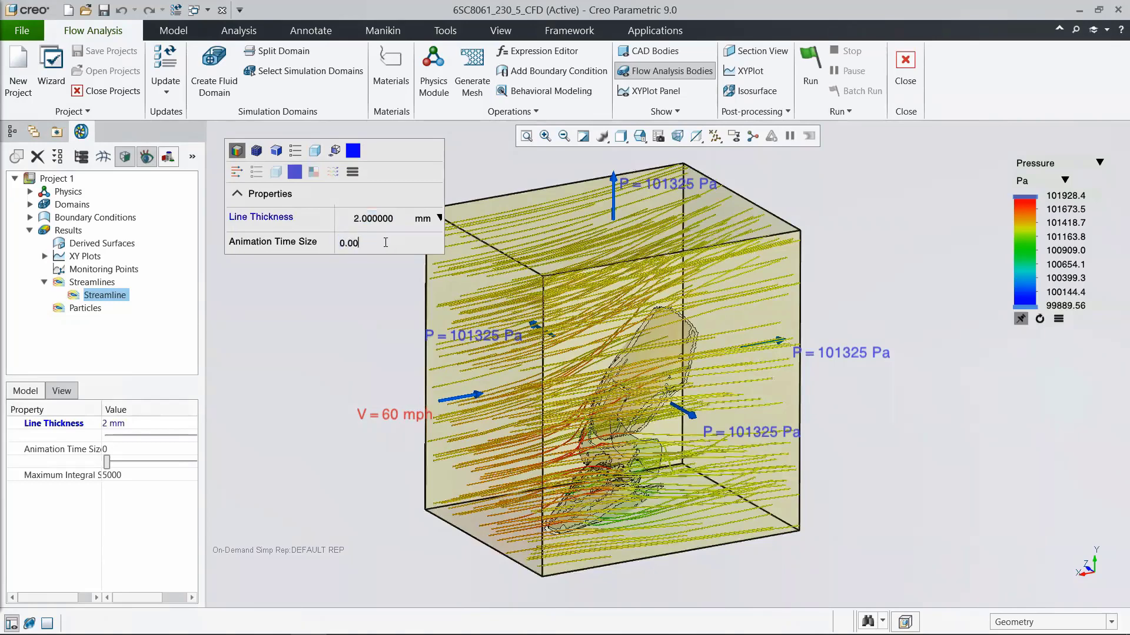
key("Return")
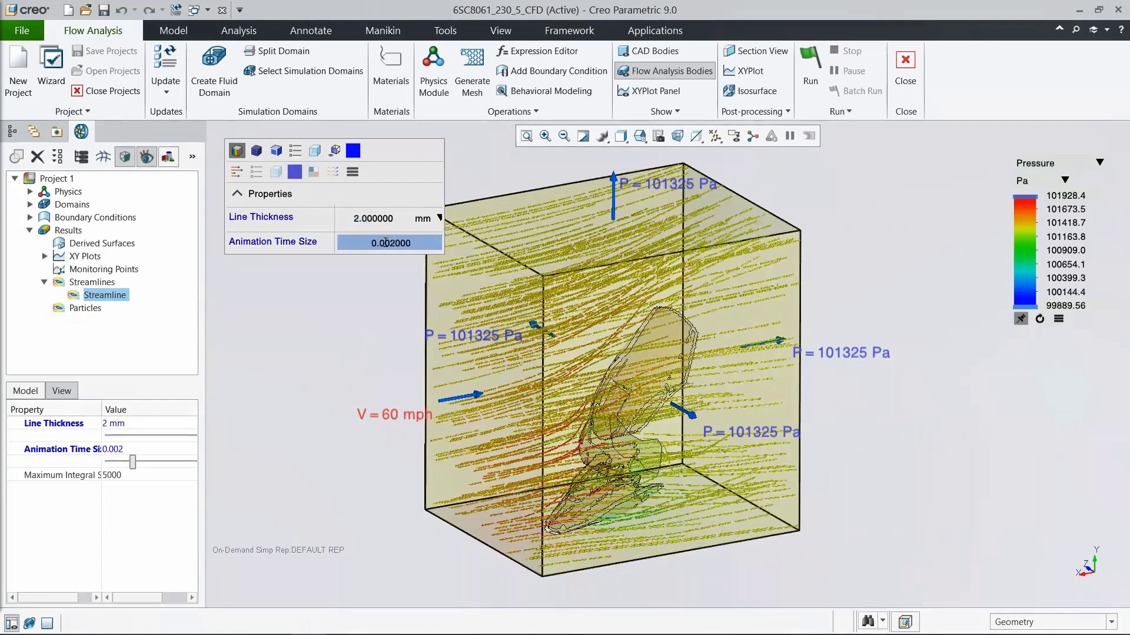
Step: Examine the streamlines around the solid windshield parts with the flow domain hidden, and bring the domain display back
left_click(147, 160)
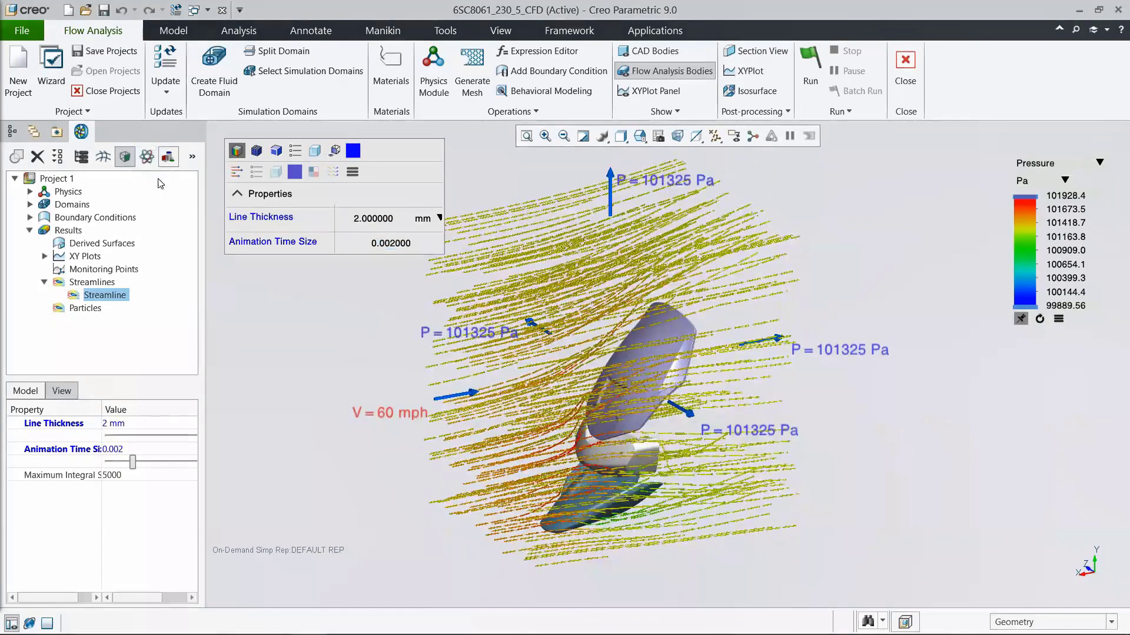
key("v")
key("0")
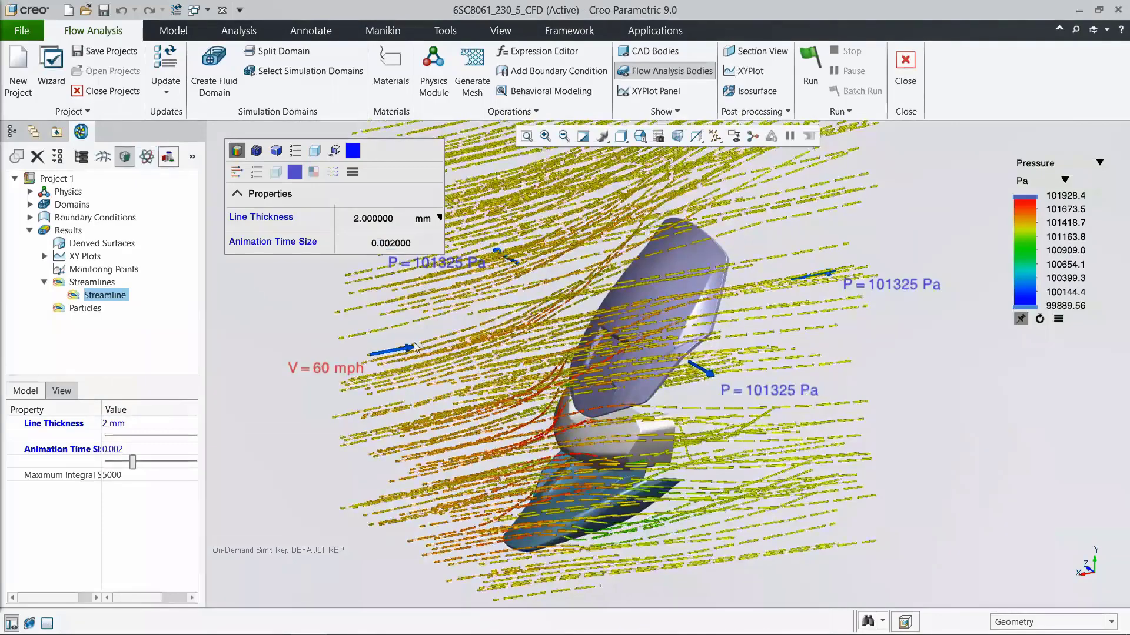
mouse_move(638, 393)
middle_mouse_down()
mouse_move(604, 377)
mouse_move(645, 378)
mouse_move(705, 423)
mouse_move(703, 468)
mouse_move(696, 393)
mouse_move(664, 375)
middle_mouse_up()
middle_click_drag(646, 381, 633, 399)
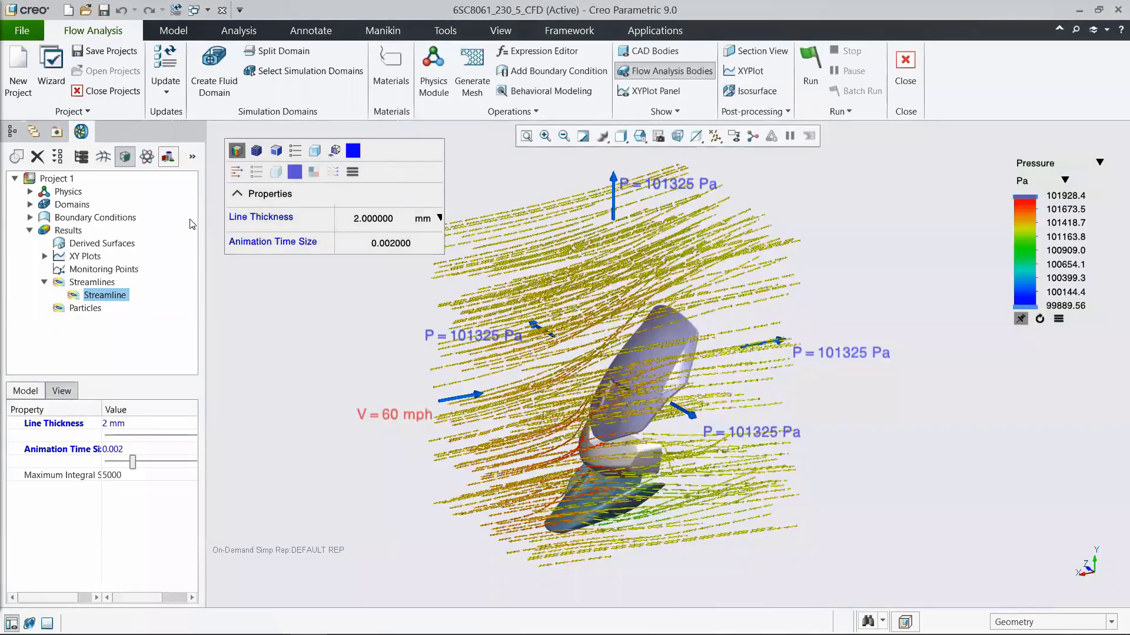
left_click(147, 157)
left_click(147, 157)
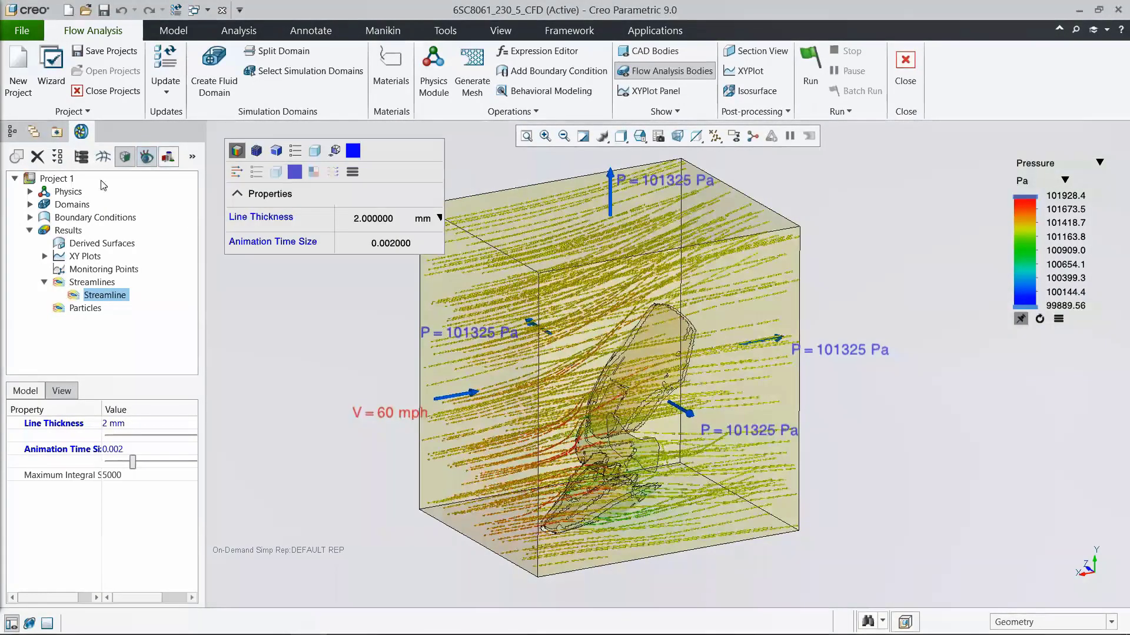
Step: Create an input parameter from the Normal Velocity Component of the outside_dir1_max boundary condition
left_click(30, 217)
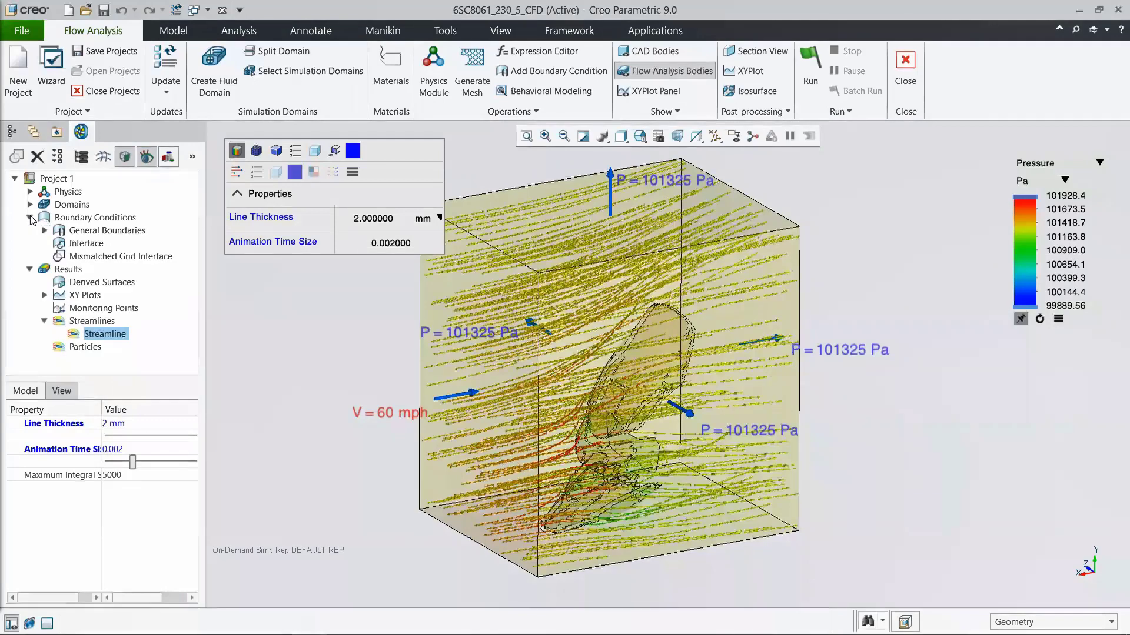
left_click(44, 231)
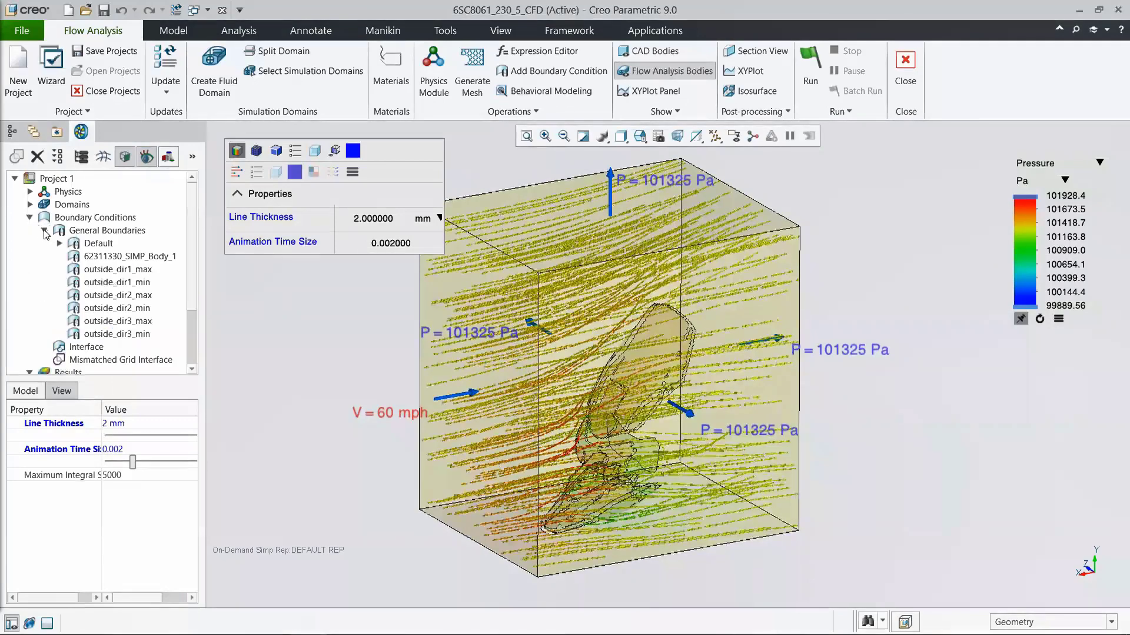
left_click(94, 269)
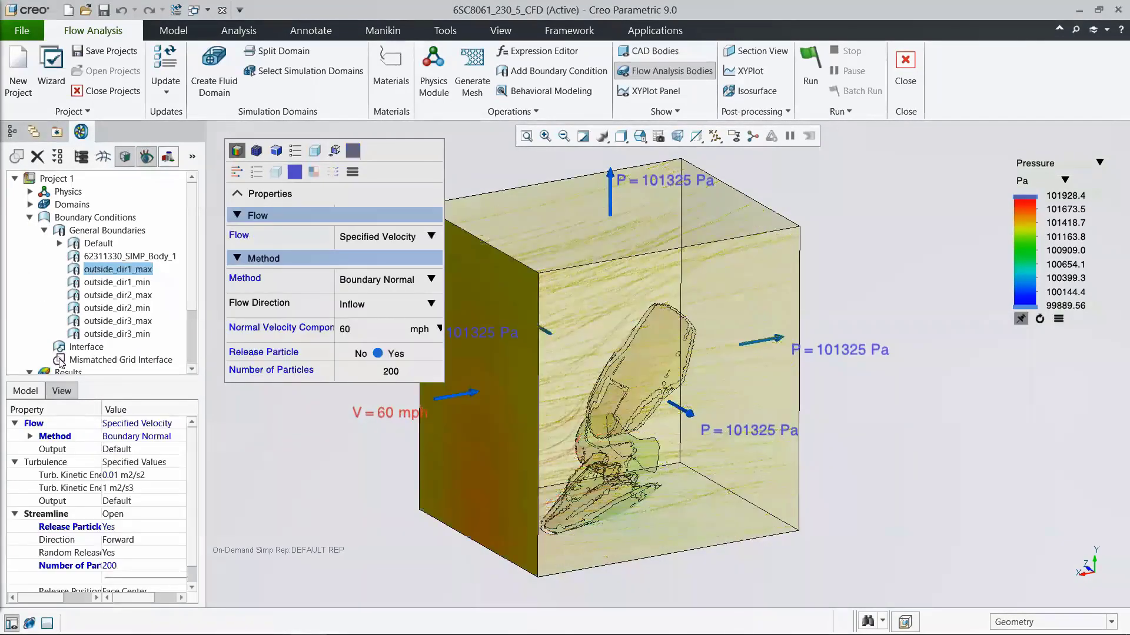
left_click(29, 436)
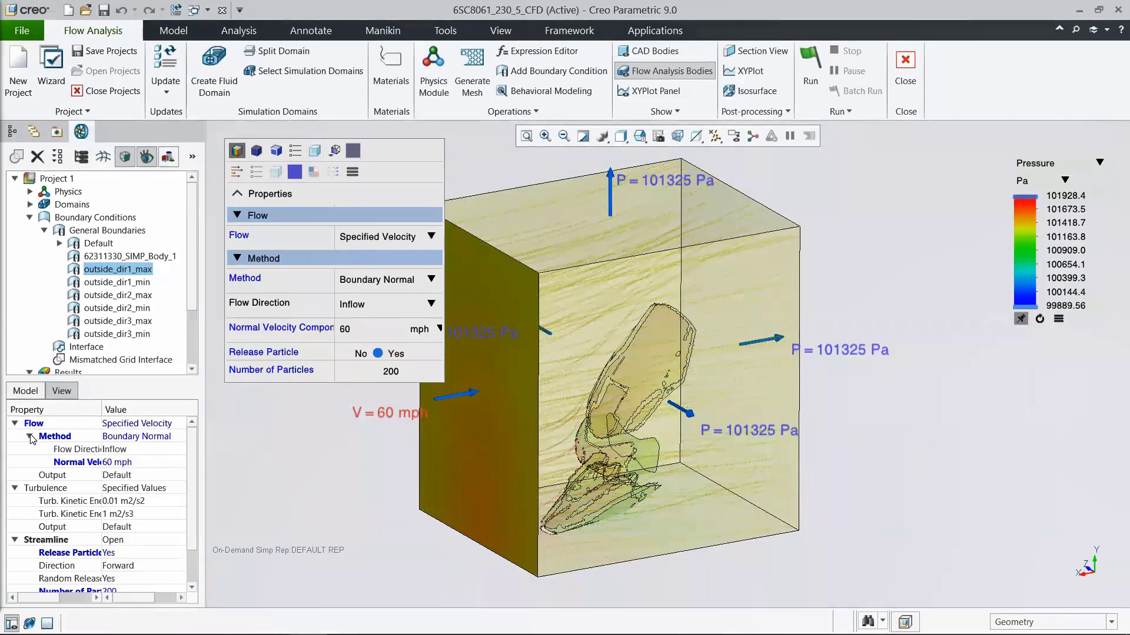
right_click(68, 468)
left_click(83, 474)
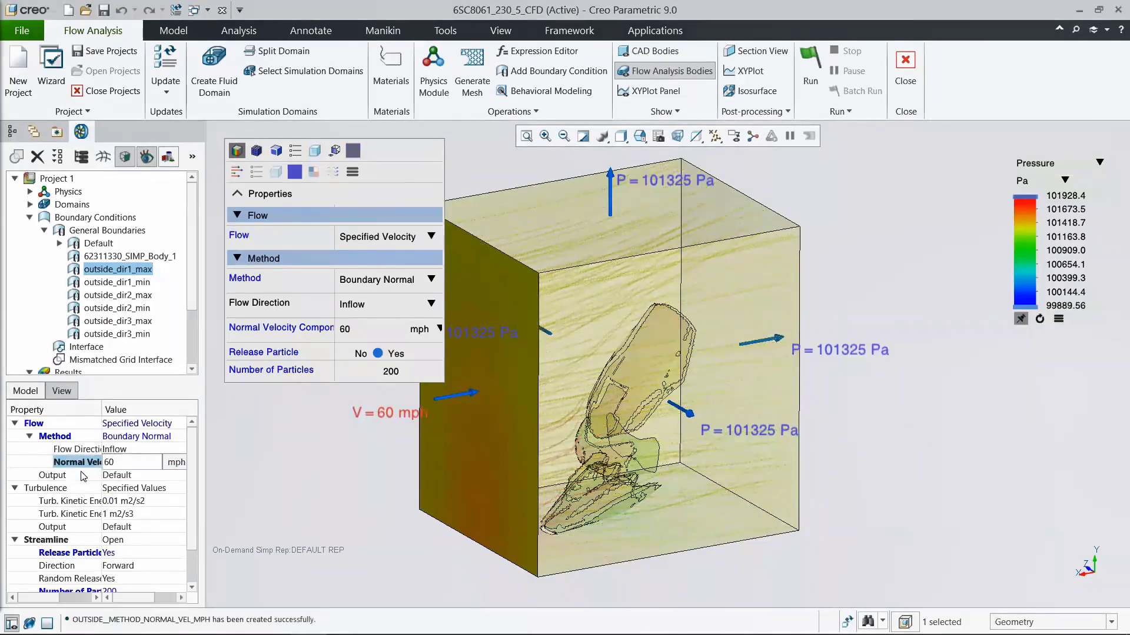
left_click(271, 464)
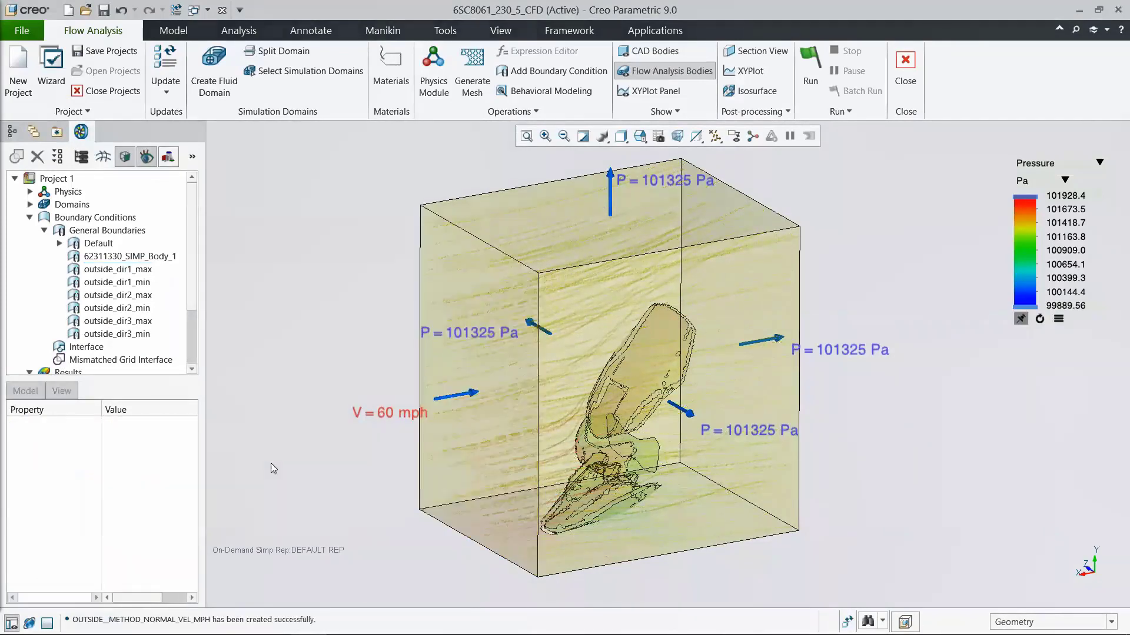
Step: Define a behavioral modeling output parameter for the Pressure on 62311330_SIMP_Body_1 and accept the parameters
left_click(526, 92)
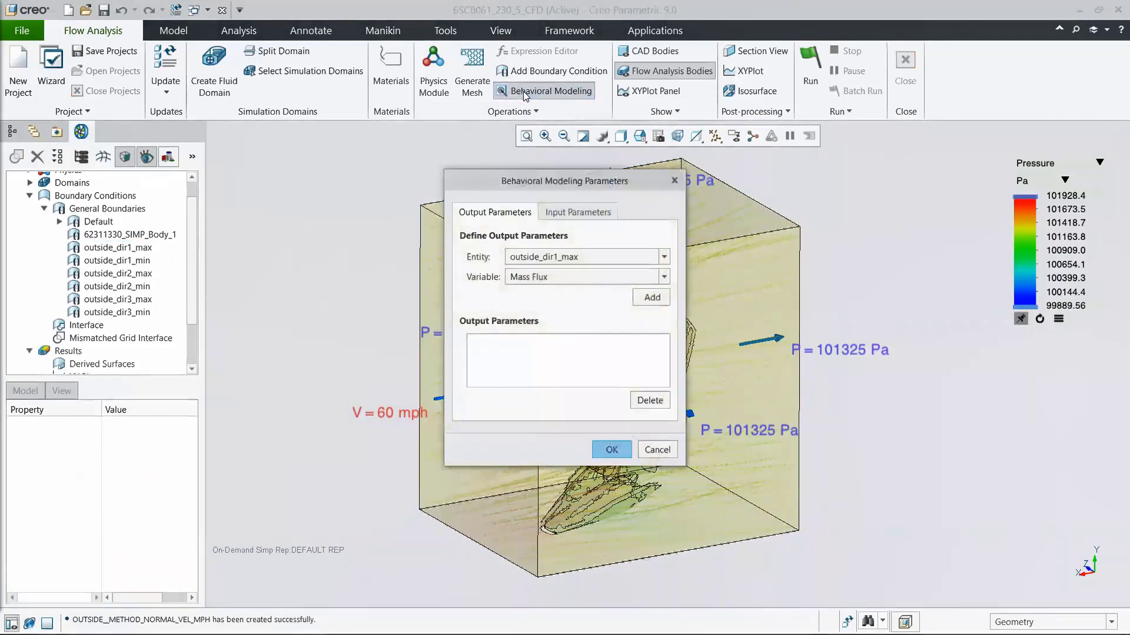
left_click(561, 214)
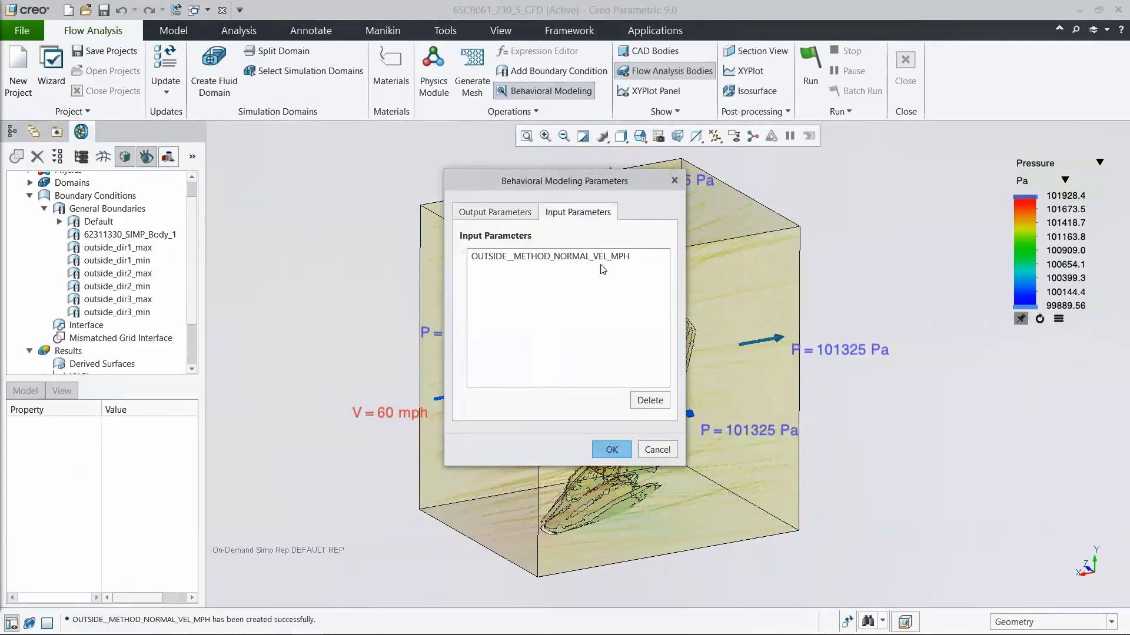
left_click(510, 215)
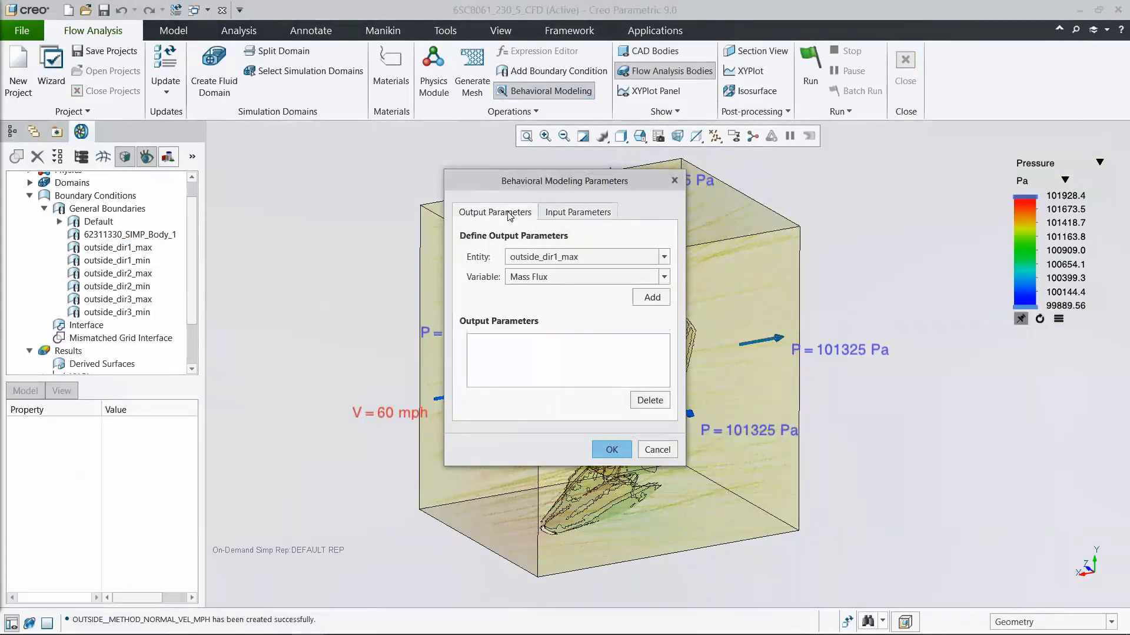
left_click(547, 258)
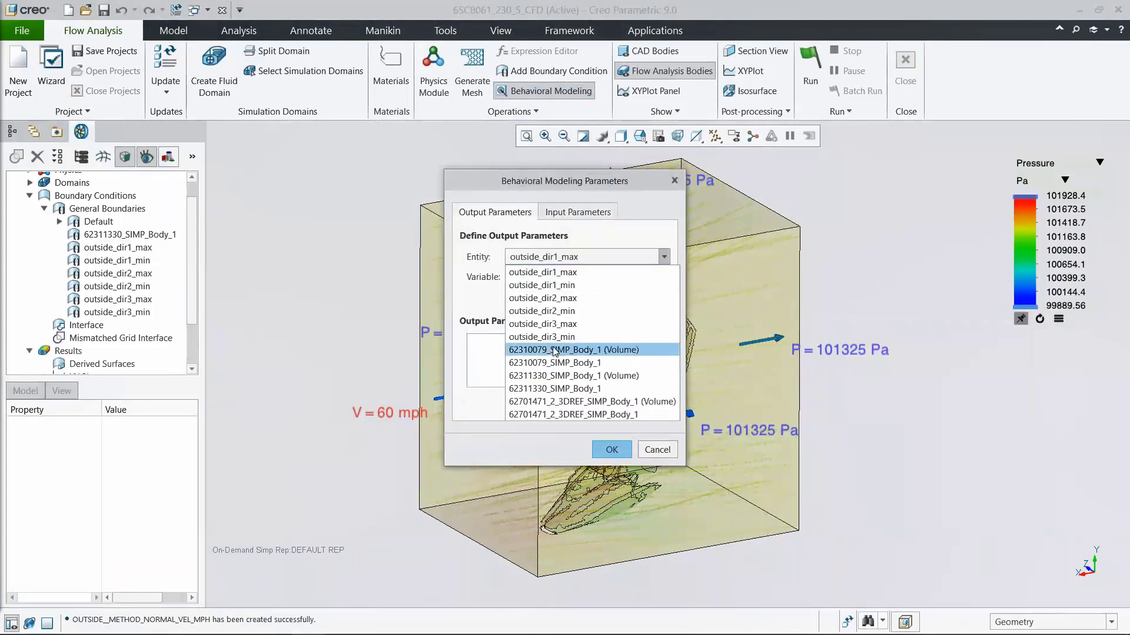
left_click(553, 388)
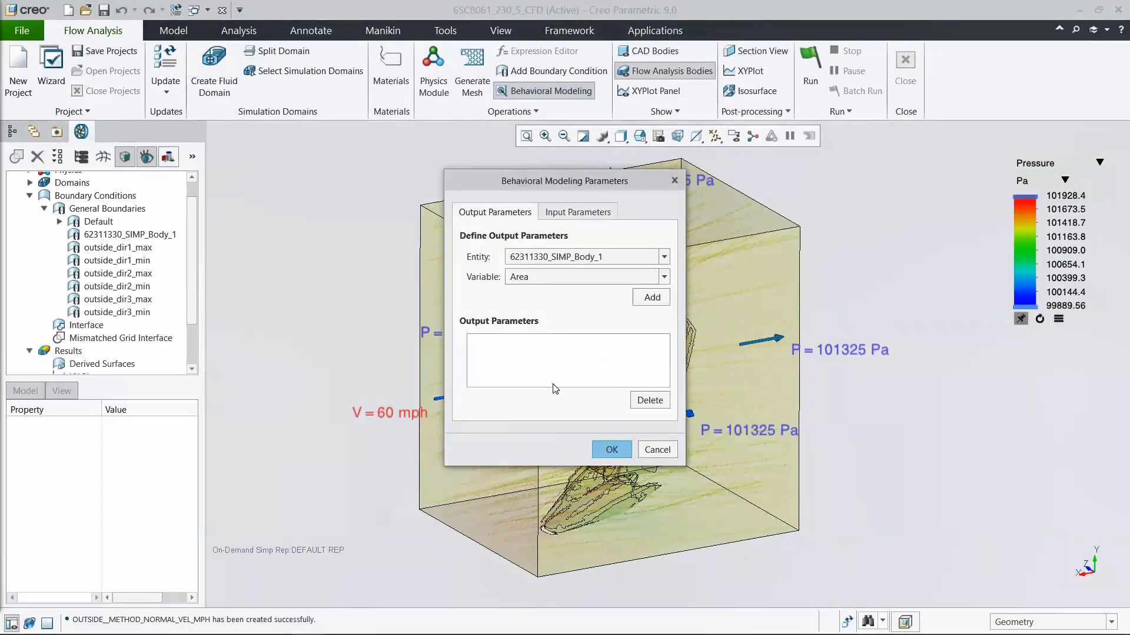
left_click(549, 281)
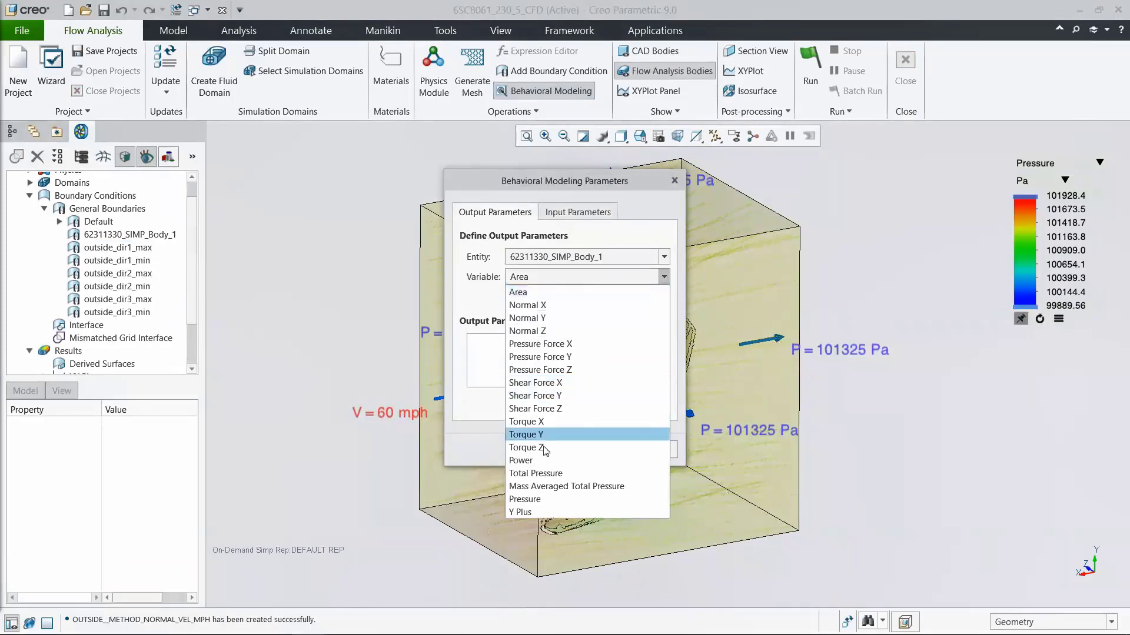
left_click(538, 500)
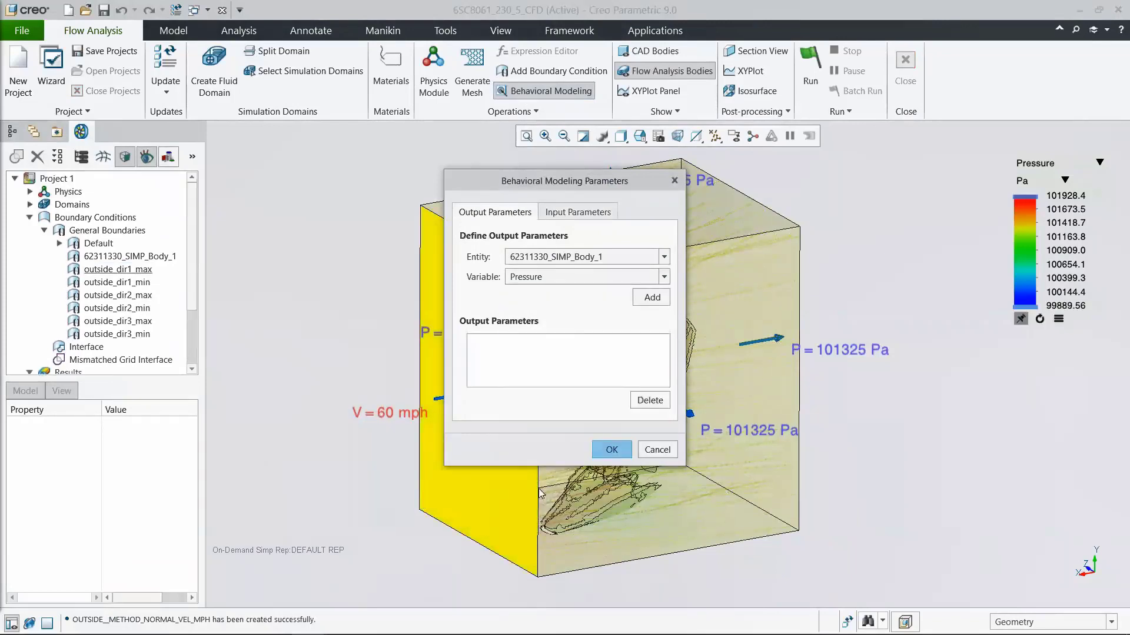
left_click(644, 302)
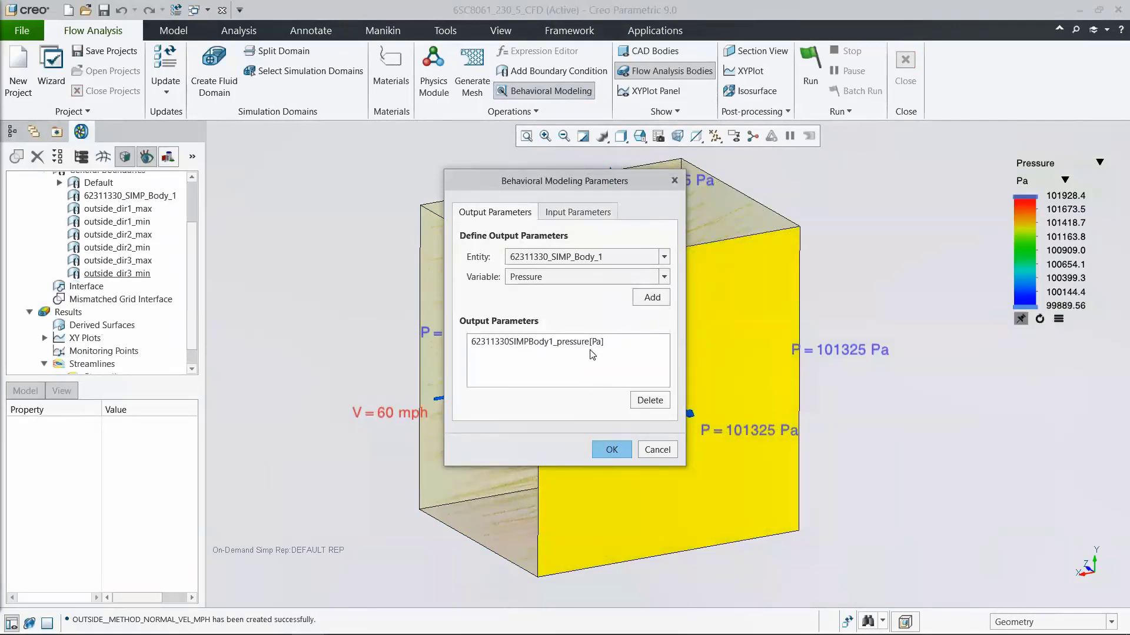
left_click(606, 451)
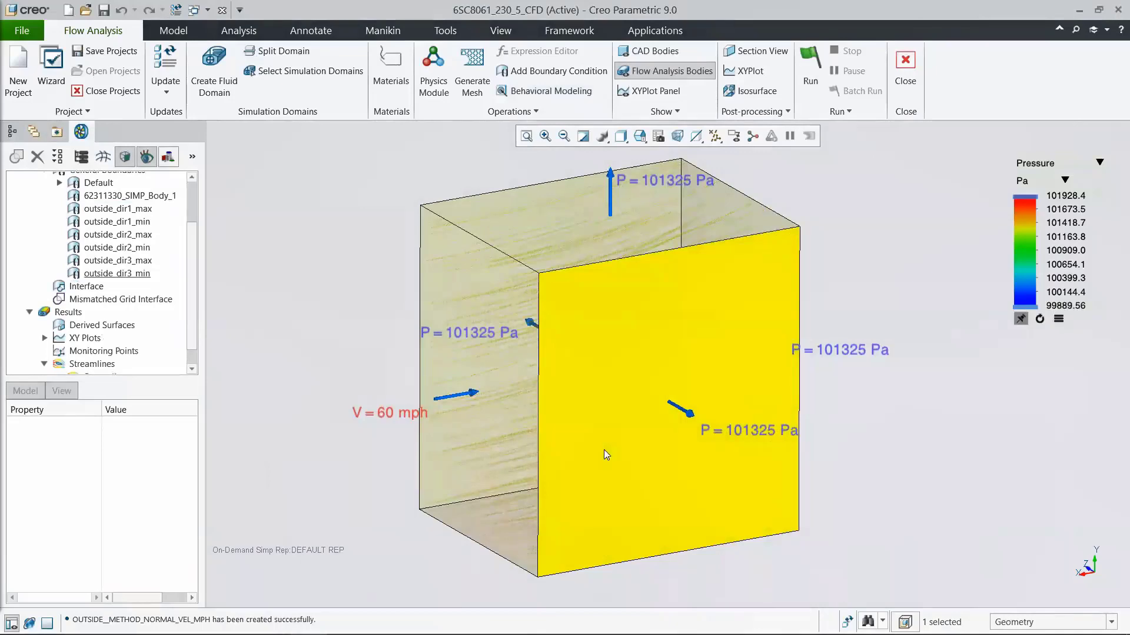
Step: Start a sensitivity analysis that varies the OUTSIDE__METHOD_NORMAL_VEL_MPH parameter from 50 to 90
left_click(249, 35)
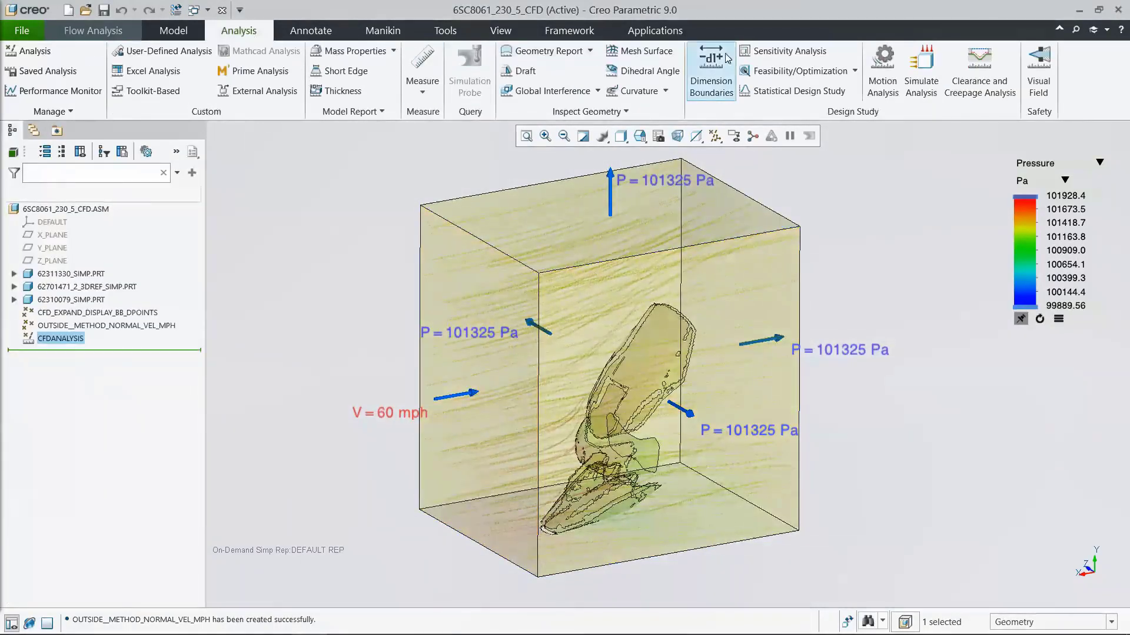
left_click(772, 52)
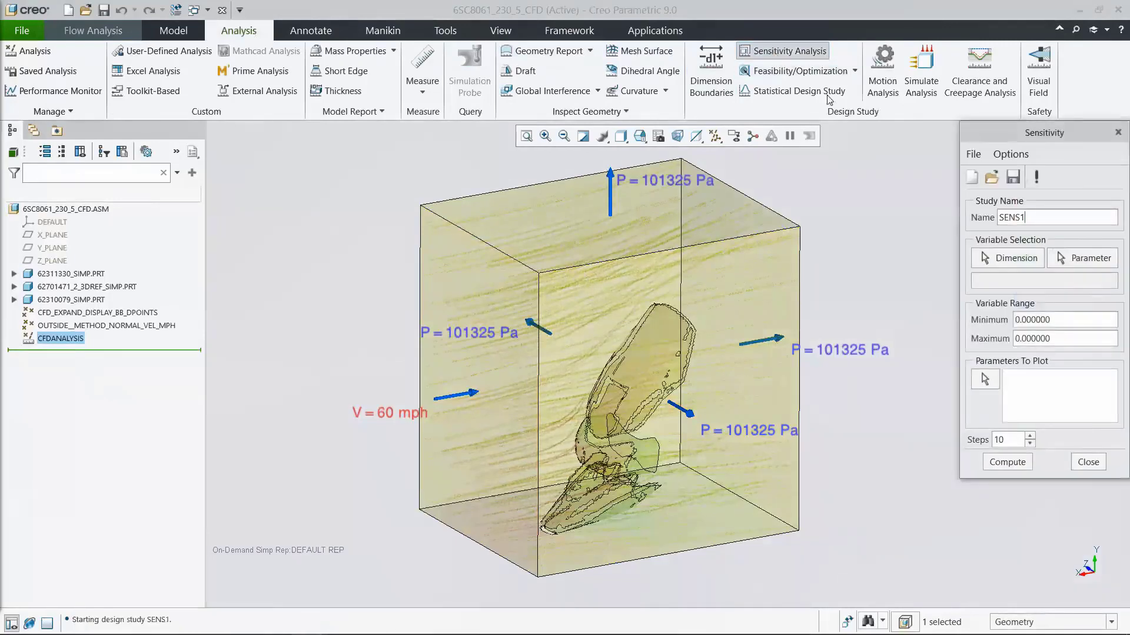
left_click(1065, 258)
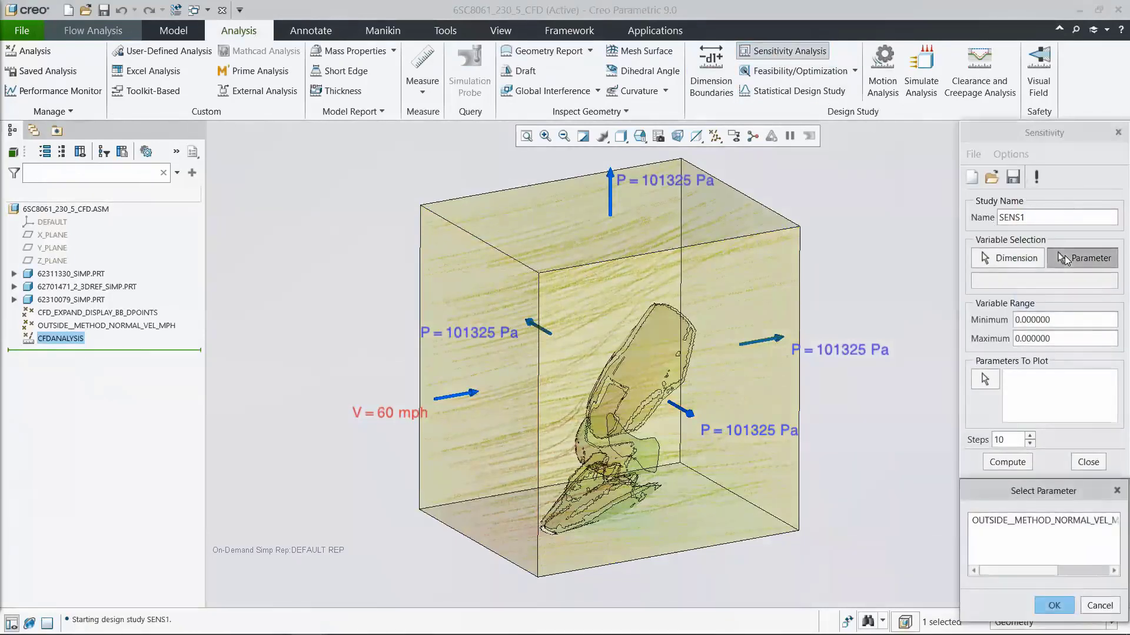
left_click(1047, 521)
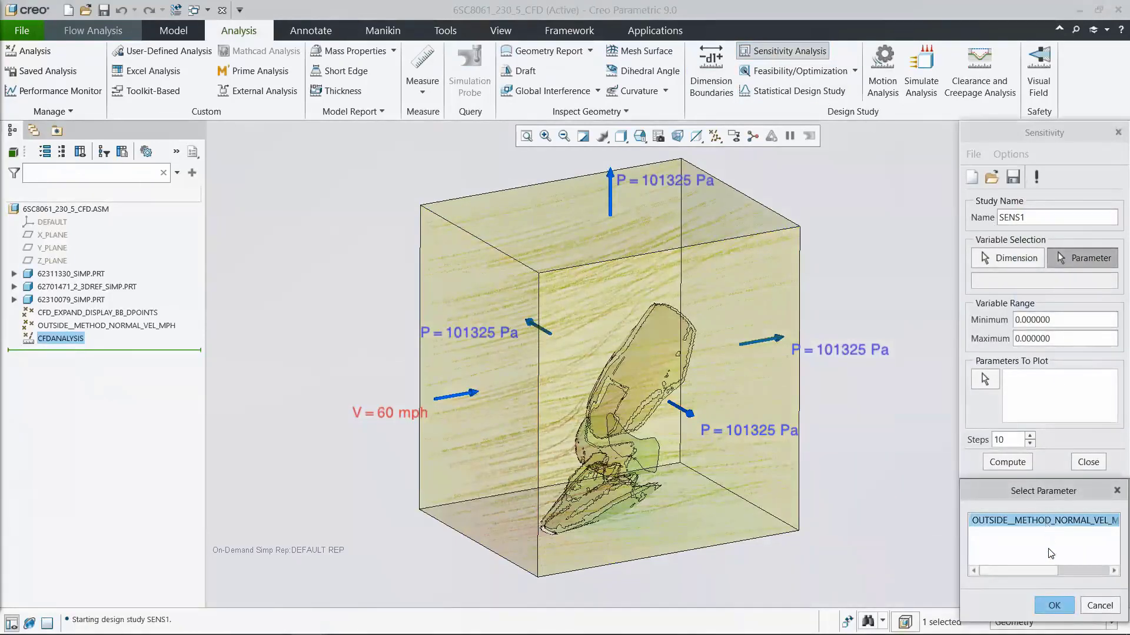
left_click(1052, 606)
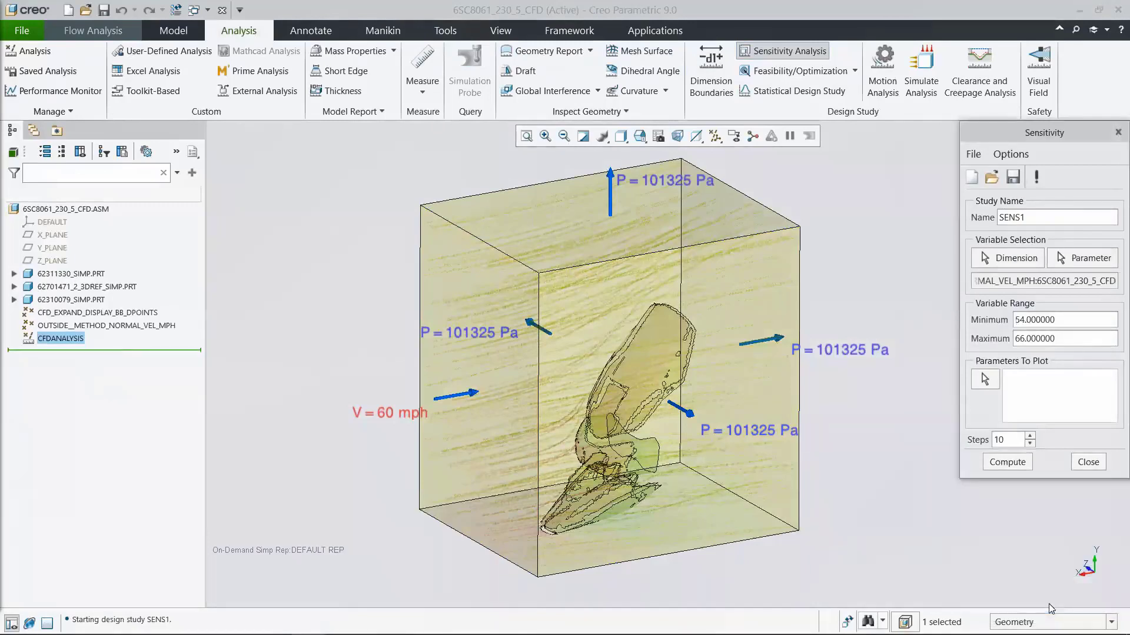
double_click(1063, 319)
type("50")
double_click(1063, 338)
type("90")
Step: Compute the sensitivity study in 5 steps with the 62311330_SIMP_Body_1 pressure as the plotted parameter, and close the resulting plot
left_click(985, 379)
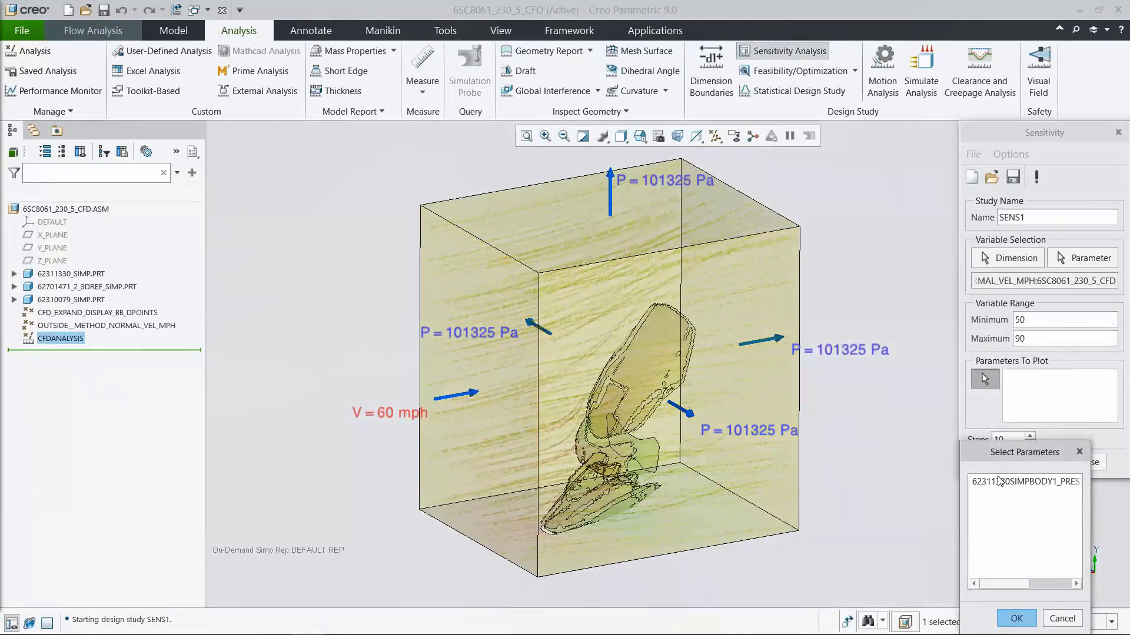
left_click(998, 482)
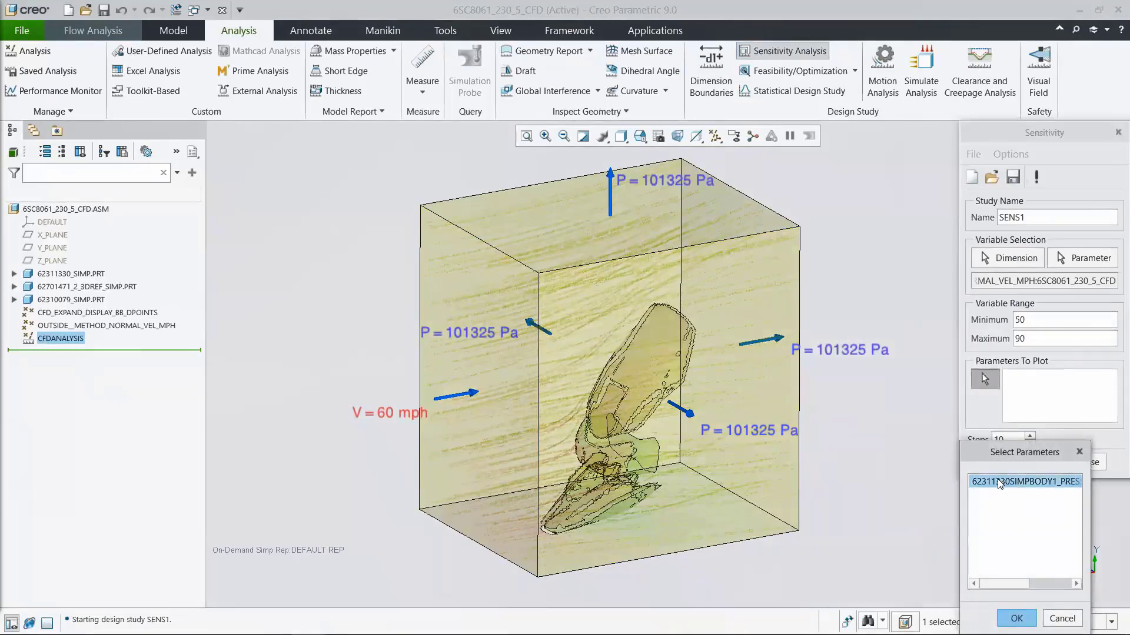
left_click(1015, 618)
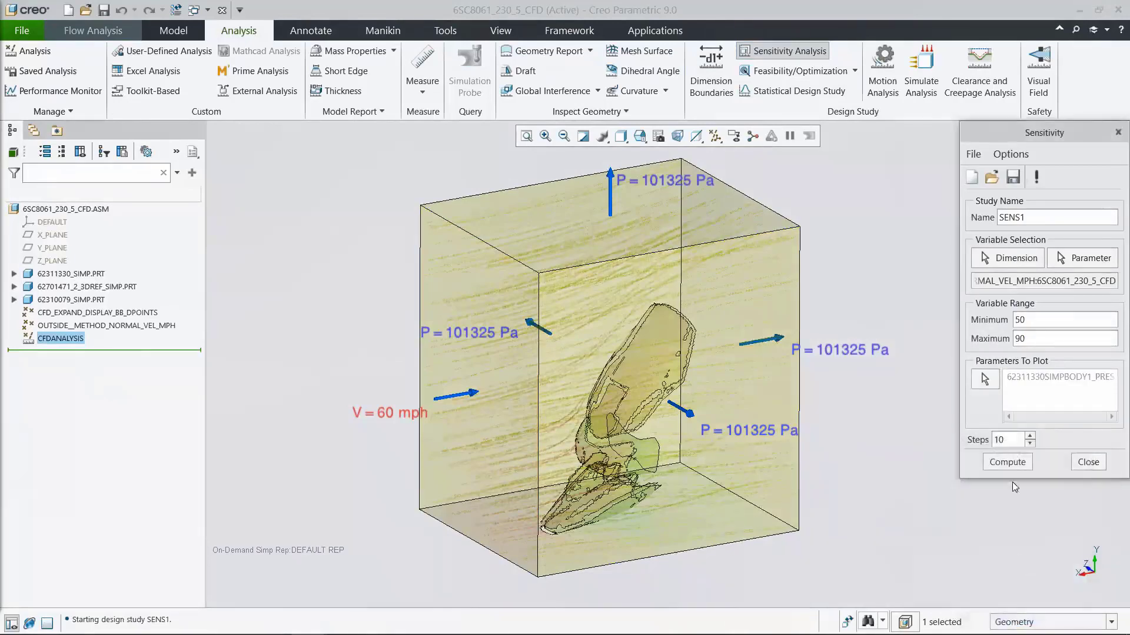
double_click(1012, 439)
type("5")
left_click(1009, 463)
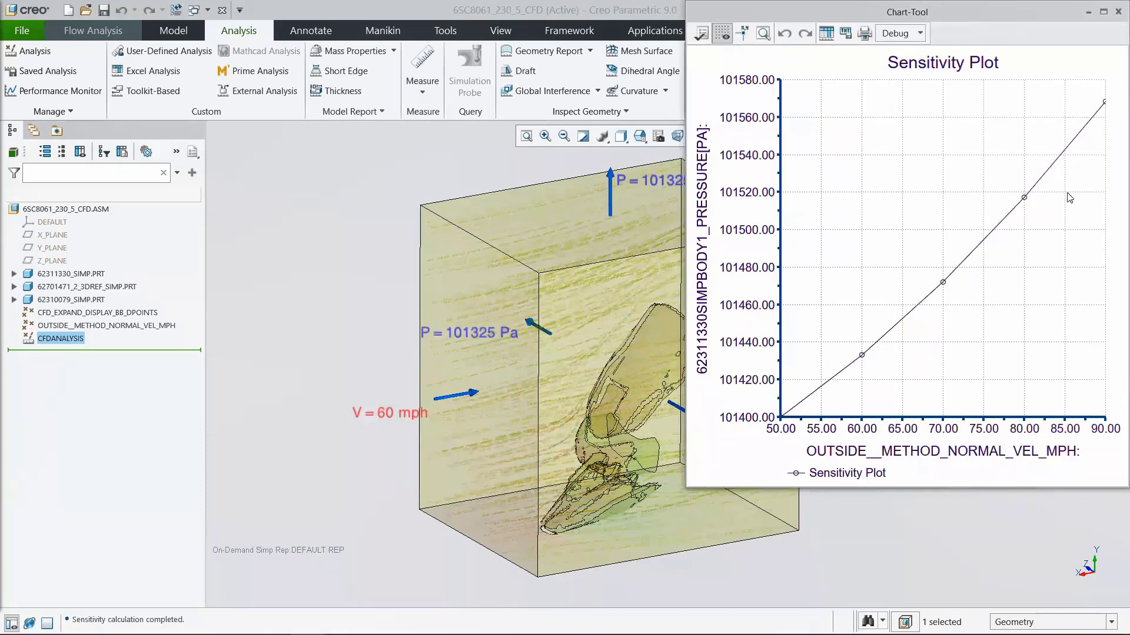
left_click(1118, 12)
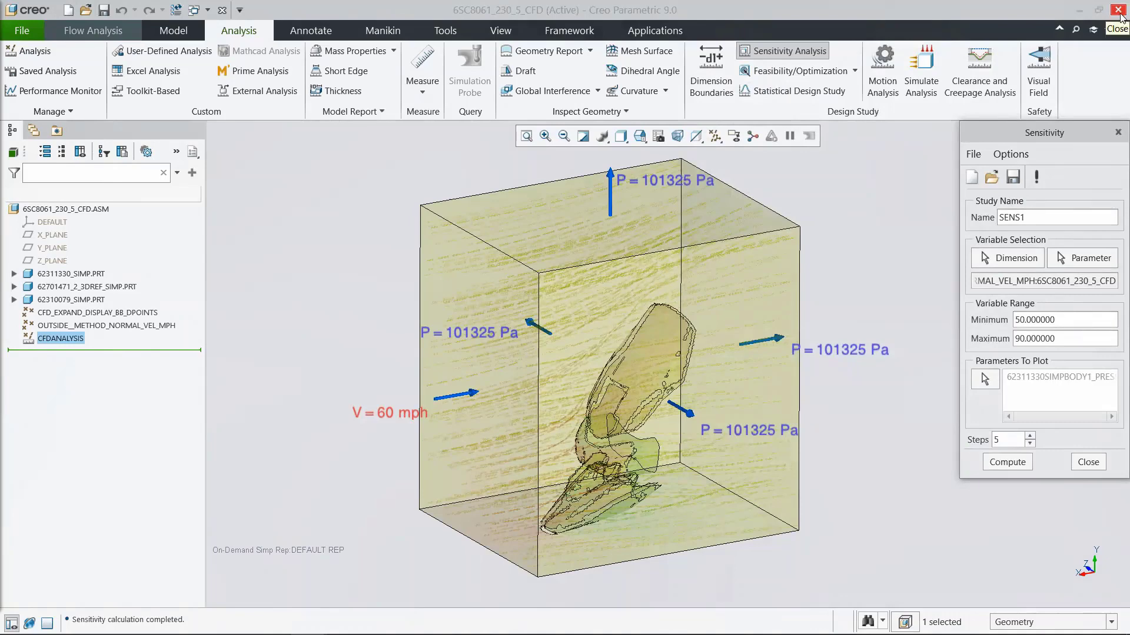
left_click(1118, 10)
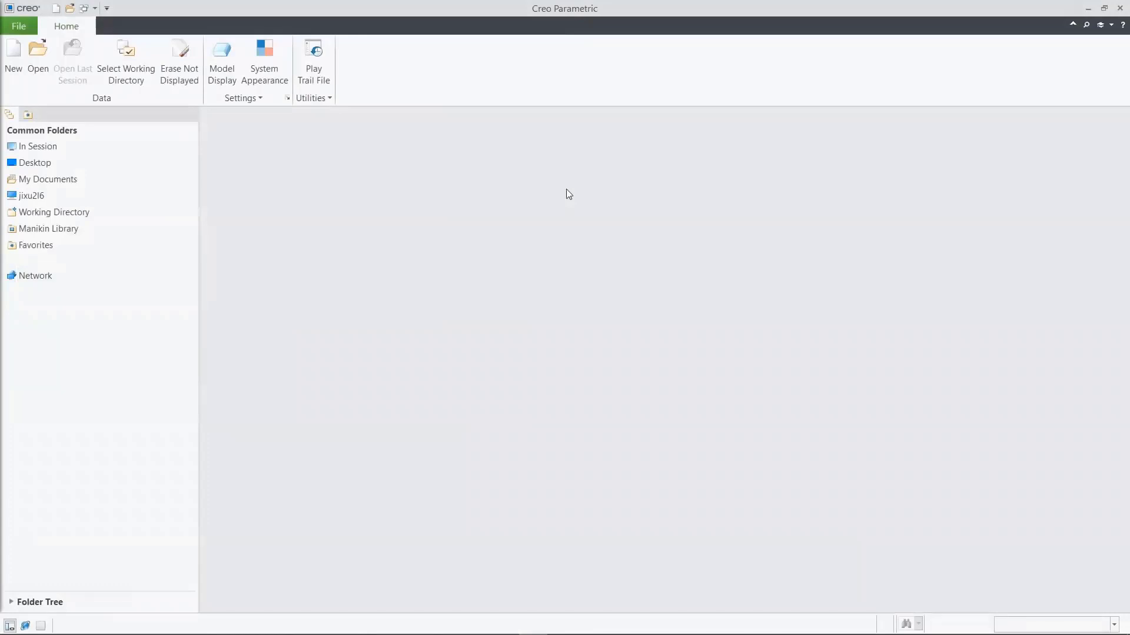
Step: Open the assembly 6sc8061_208_assy.asm from the Creo9_GDX_Demo folder, with the file list limited to assemblies
left_click(51, 57)
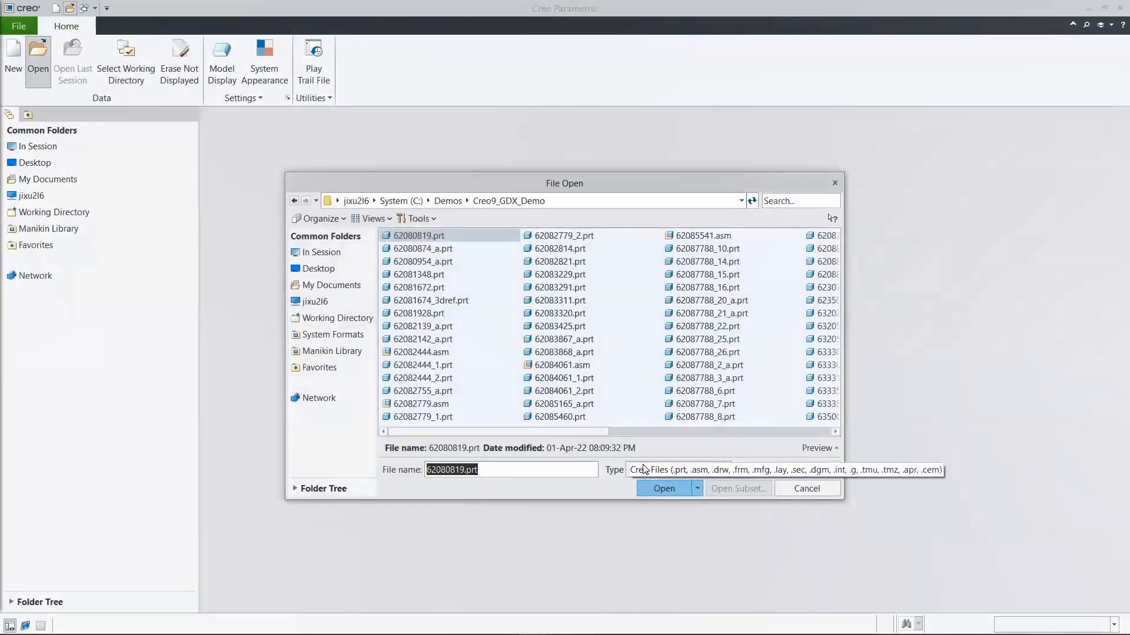
left_click(644, 469)
left_click(647, 209)
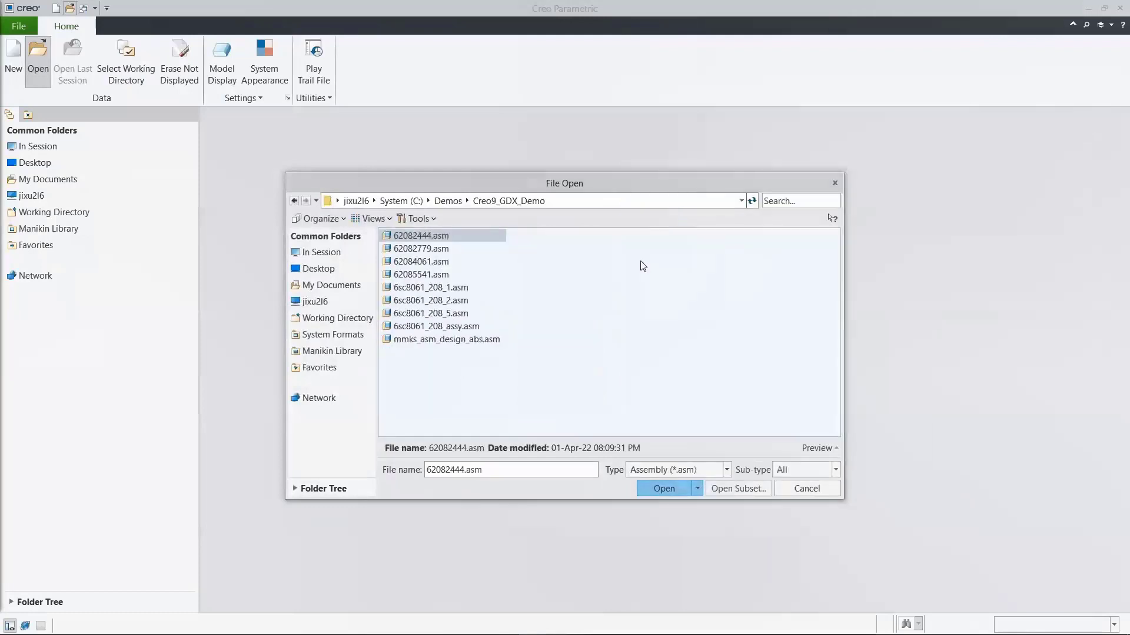
left_click(457, 327)
left_click(638, 493)
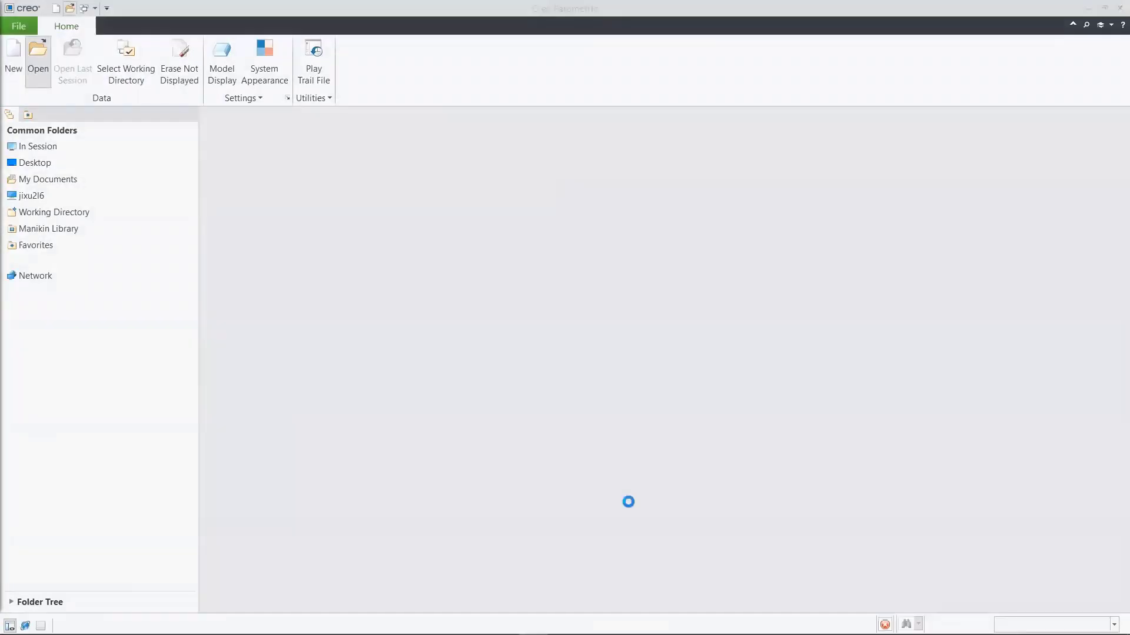
Step: Show the frame assembly in the saved orientation 00_START, followed by the pedal close-up 01_PEDAL_LH
left_click(599, 120)
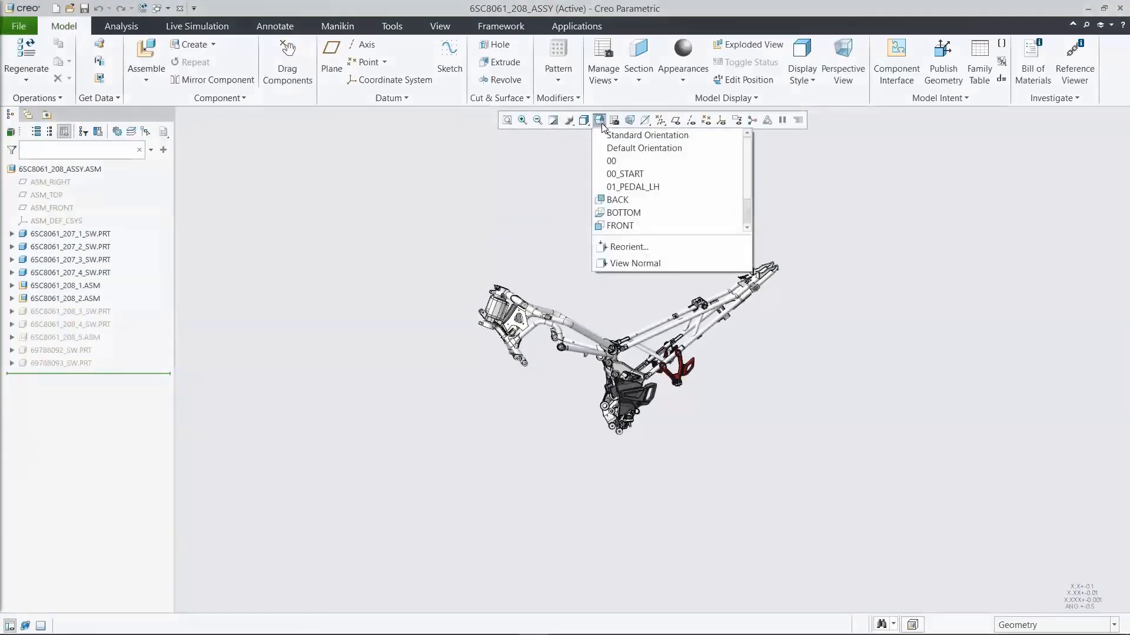
left_click(626, 174)
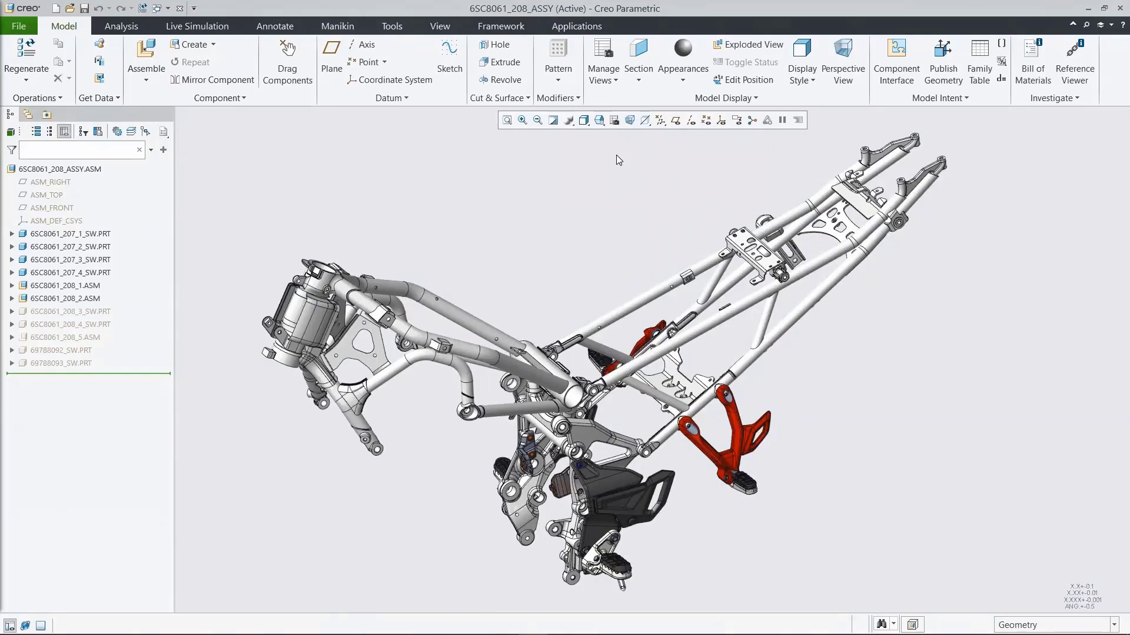
left_click(599, 120)
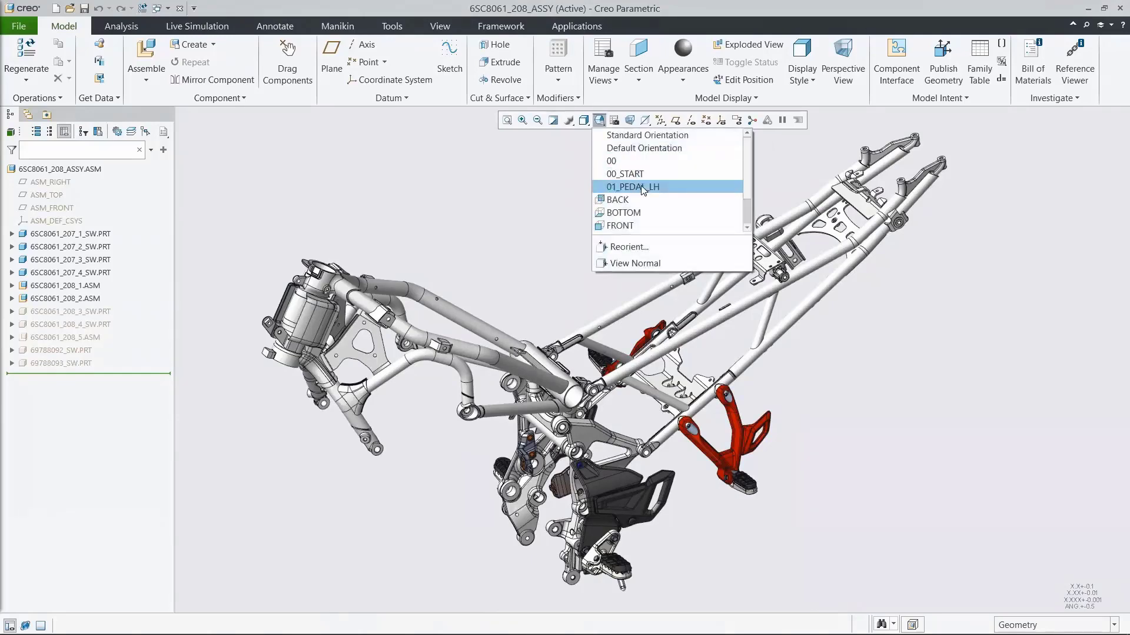
left_click(641, 186)
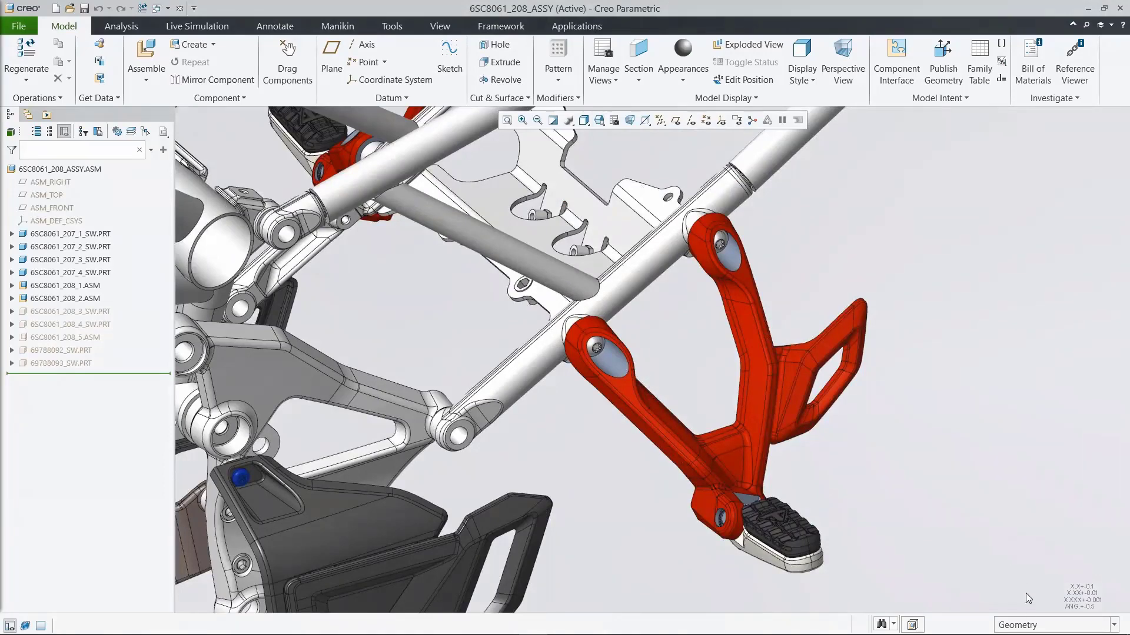
Step: Activate the red left-hand pillion peg bracket 62088615_A.PRT within the assembly, and return activation to the top-level assembly
left_click(1030, 625)
left_click(1010, 595)
left_click(767, 376)
left_click(780, 327)
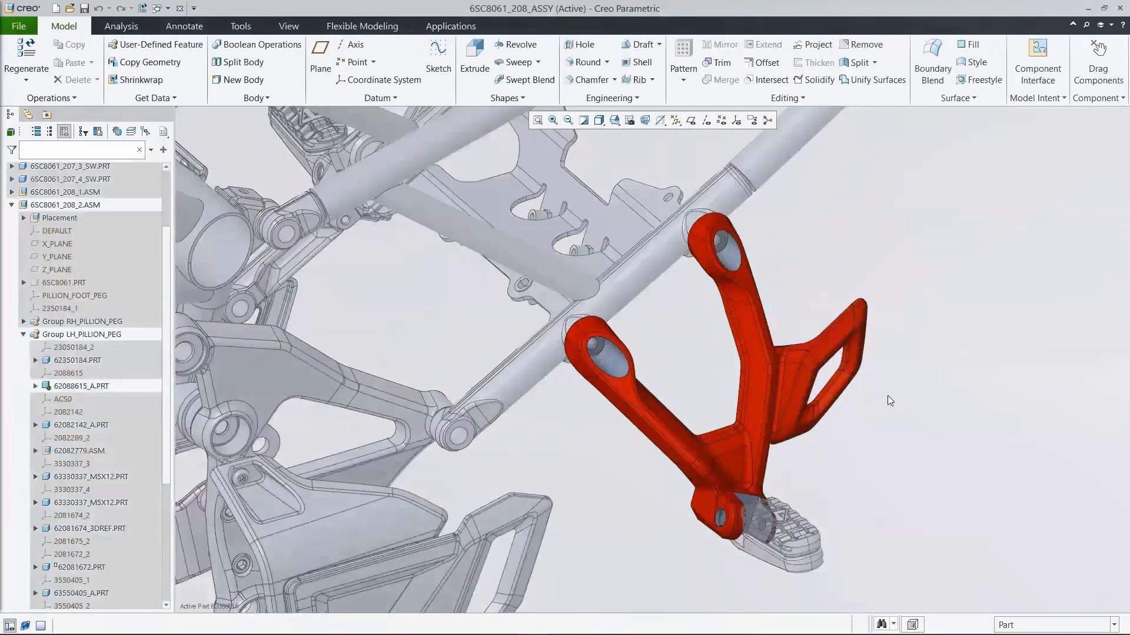
key("ctrl+a")
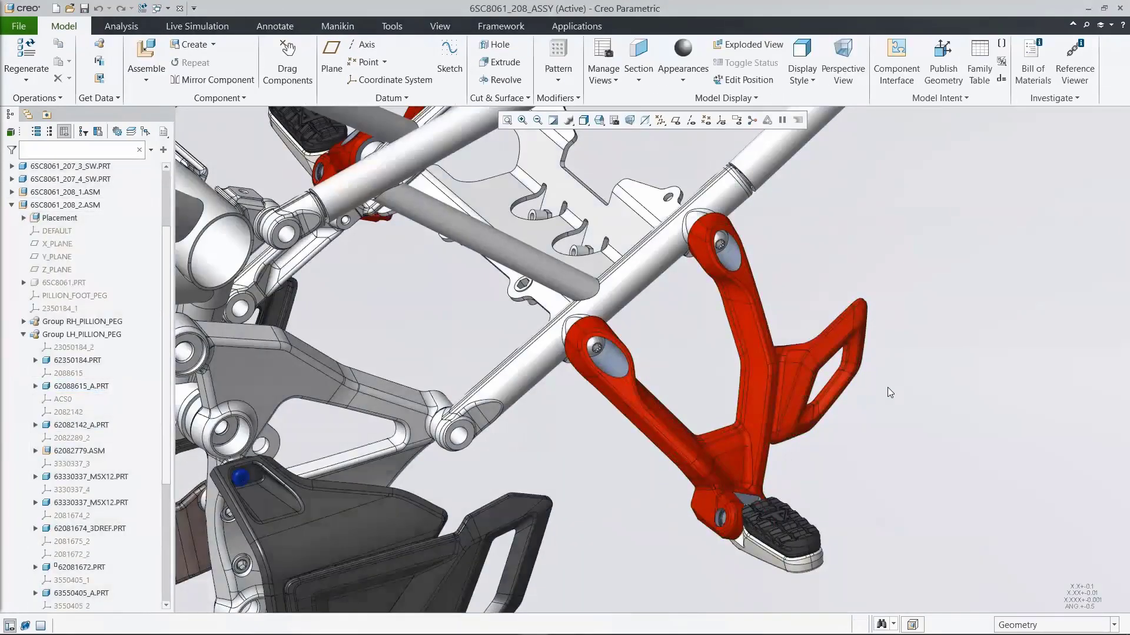
Step: Search the working folder for "setup" and open the part 62088615_a_structure_setup.prt
left_click(69, 8)
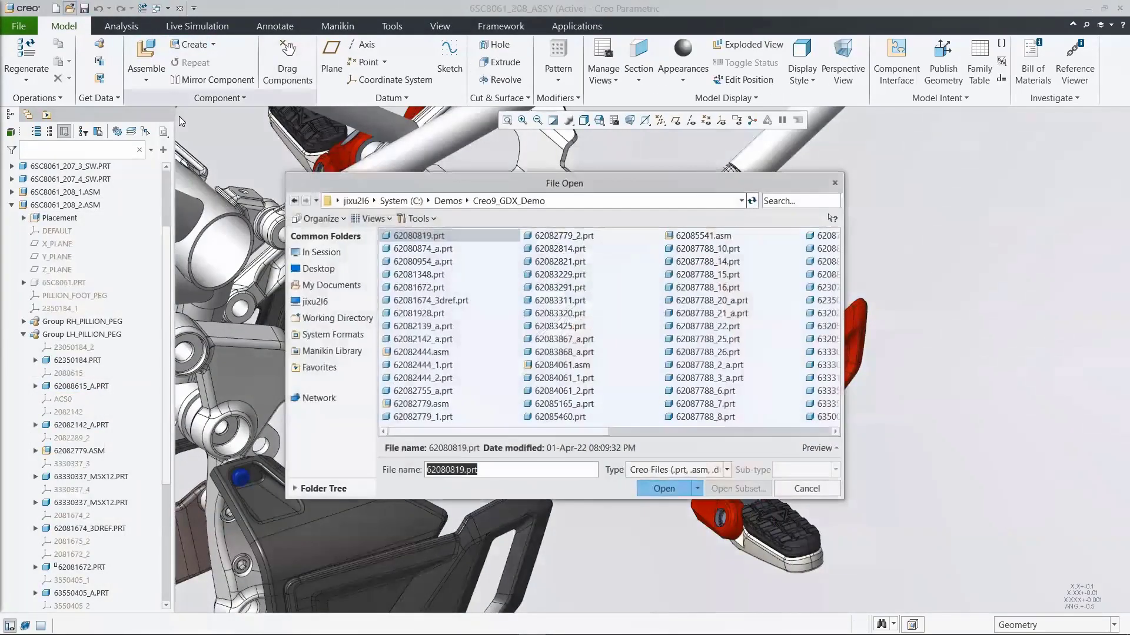
left_click(780, 201)
type("setup")
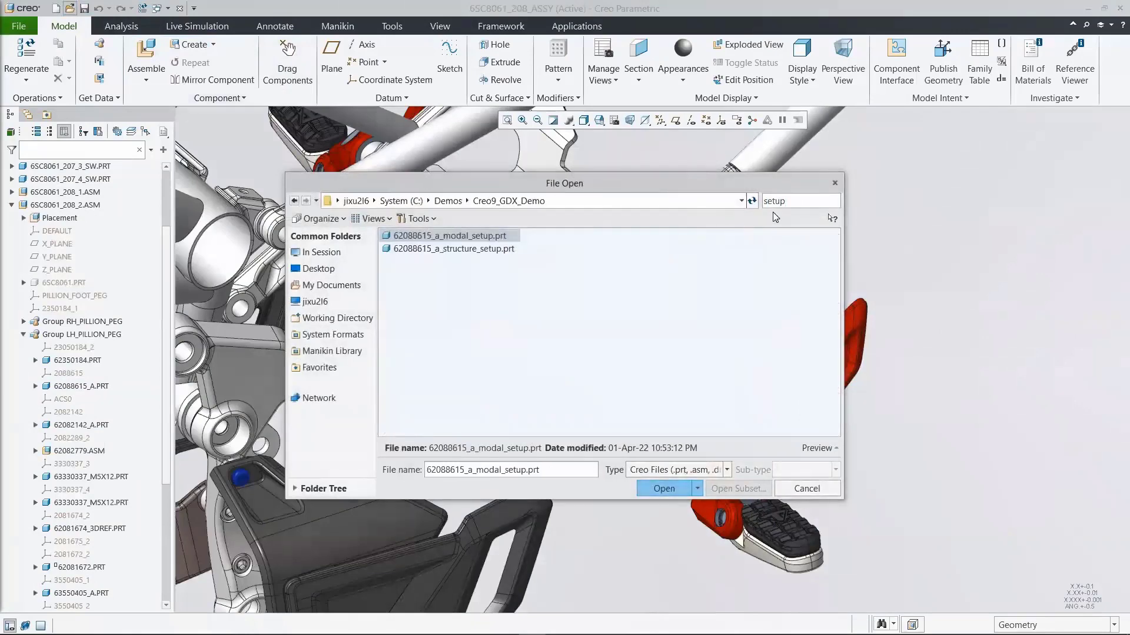
left_click(520, 249)
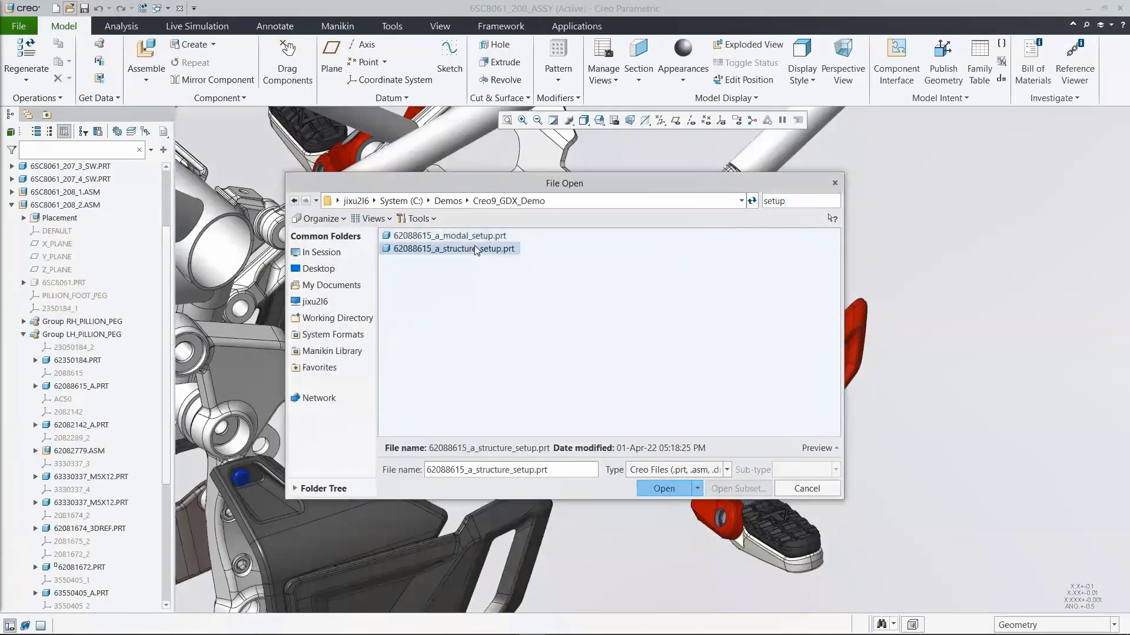
left_click(647, 493)
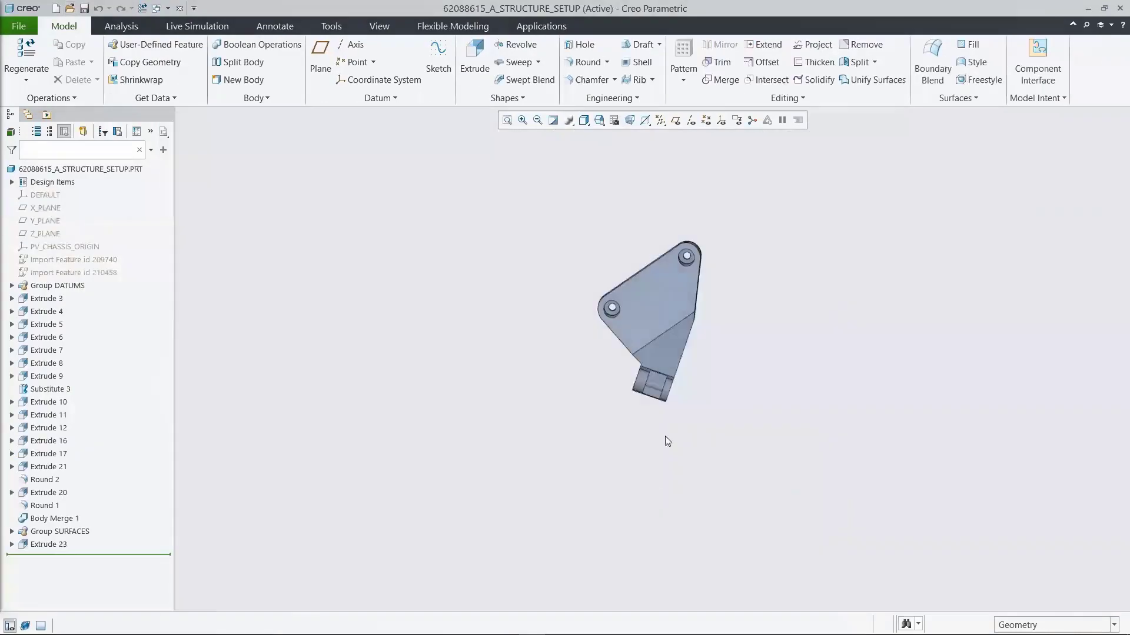
Step: Roll the bracket's feature history back to just after Round 1, ahead of Body Merge 1
left_click(599, 120)
left_click(633, 170)
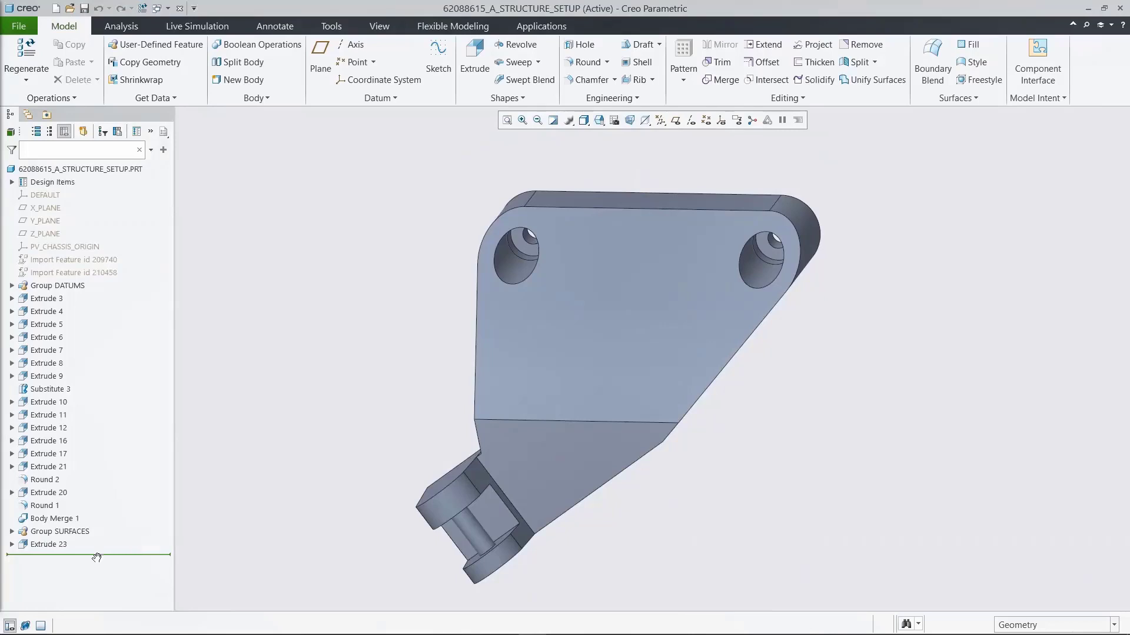
left_click_drag(98, 555, 97, 512)
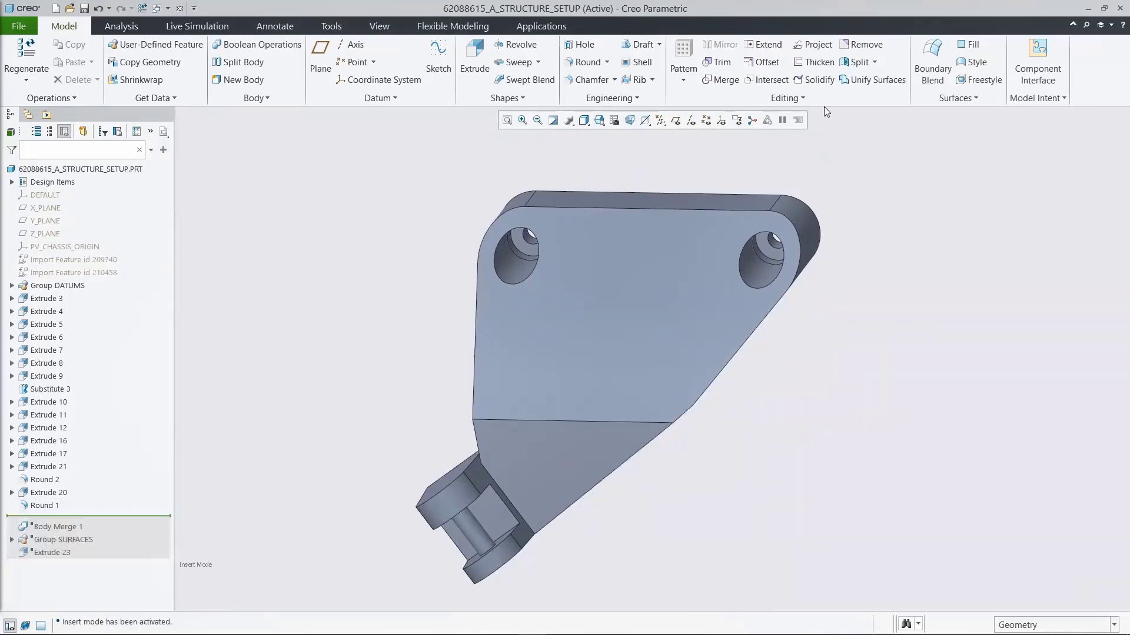
Step: Start a Divide Surface by sketch on the flat face behind the peg pin, sketching on that face with the SPLIT datum plane as left reference
left_click(874, 62)
left_click(877, 95)
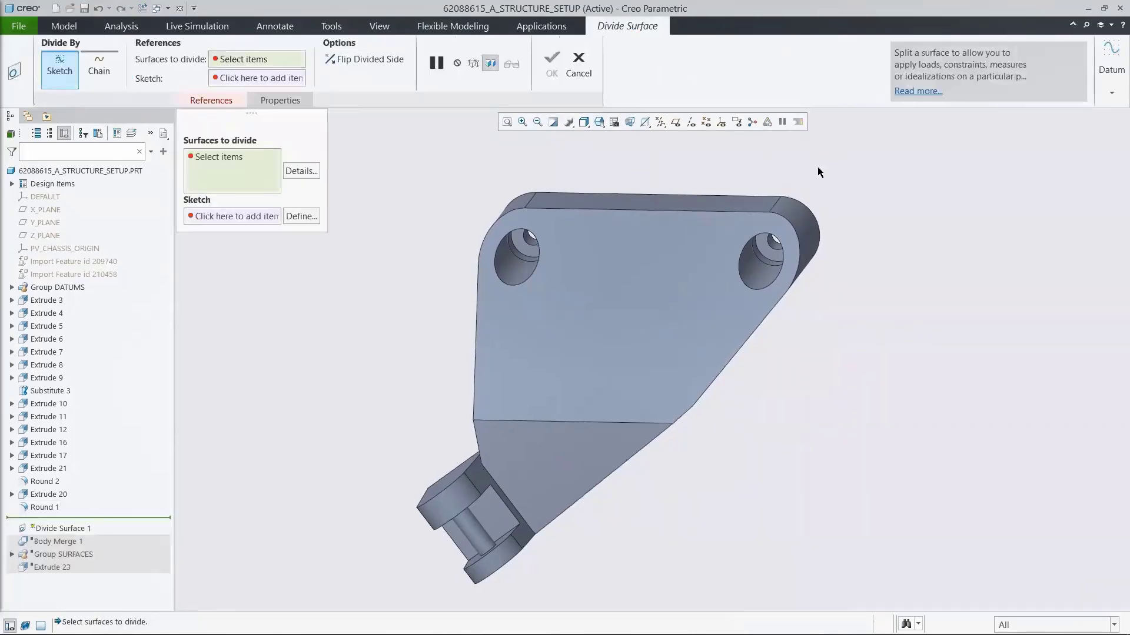
left_click(493, 507)
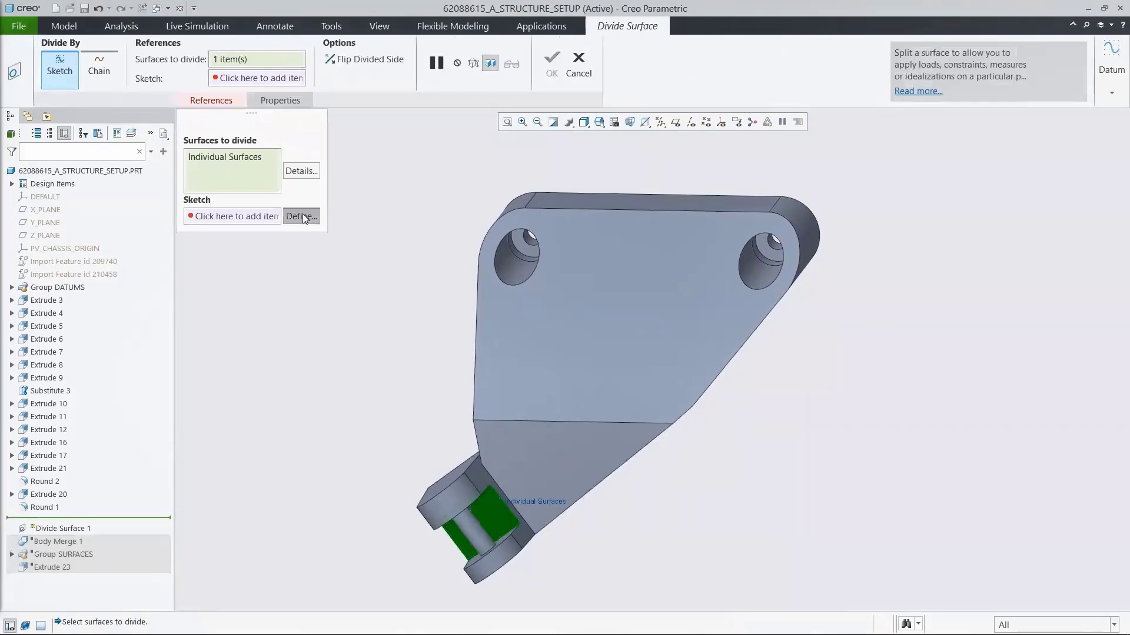
left_click(302, 215)
left_click(489, 505)
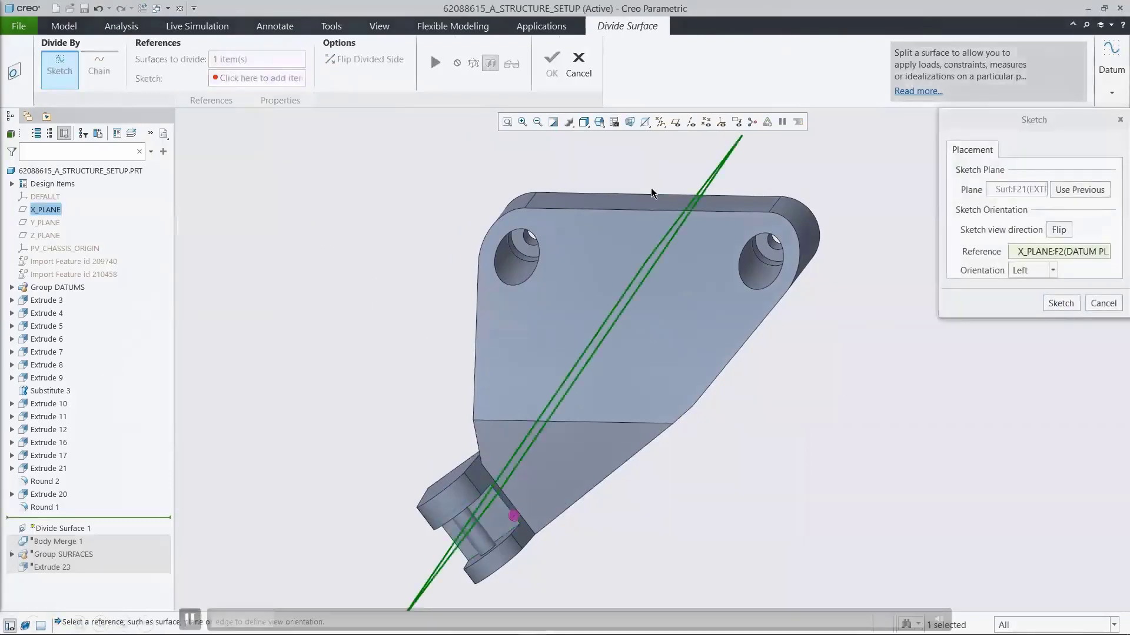
left_click(691, 122)
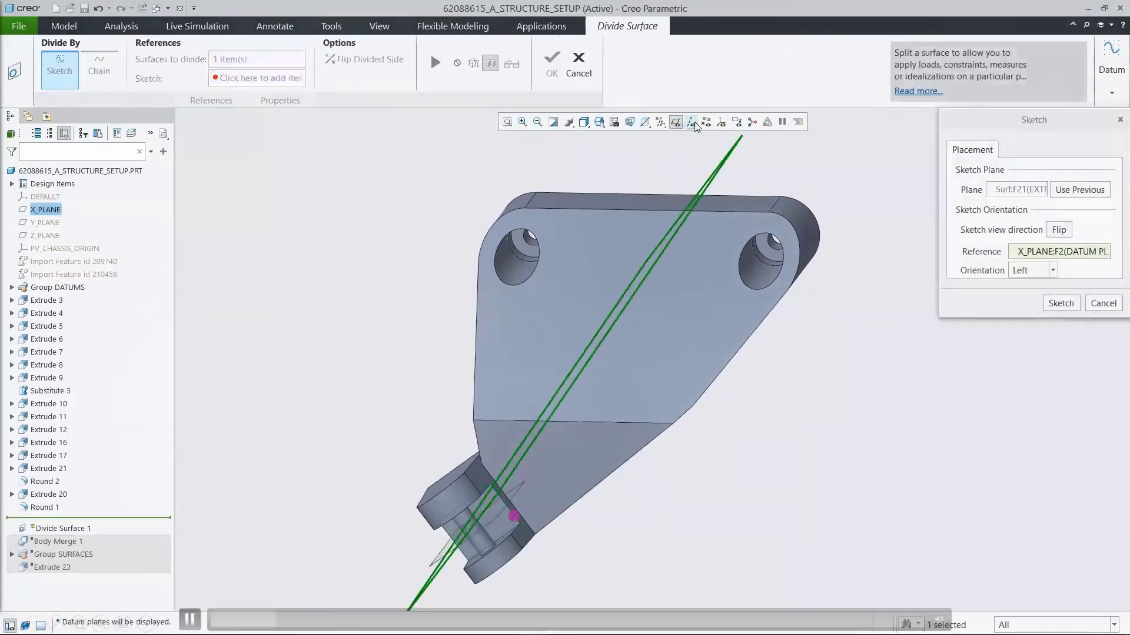
left_click(1024, 257)
left_click(493, 520)
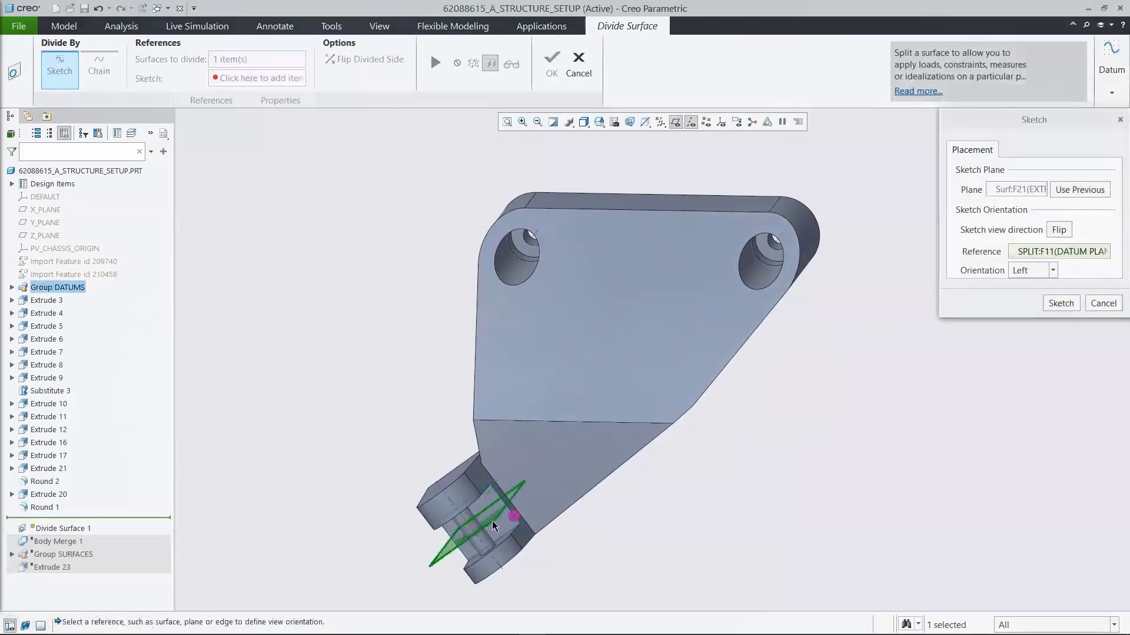
left_click(1059, 304)
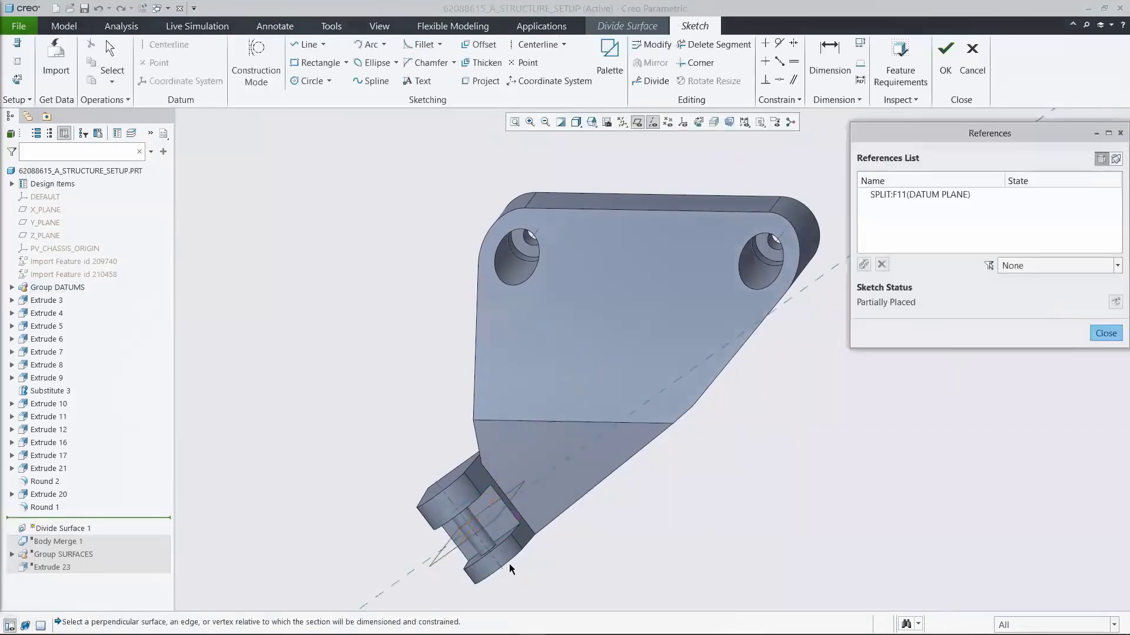
Step: Add REF_AXIS as a sketch reference and, in saved orientation 01_SKETCH, draw a vertical centerline along the SPLIT plane
left_click(481, 545)
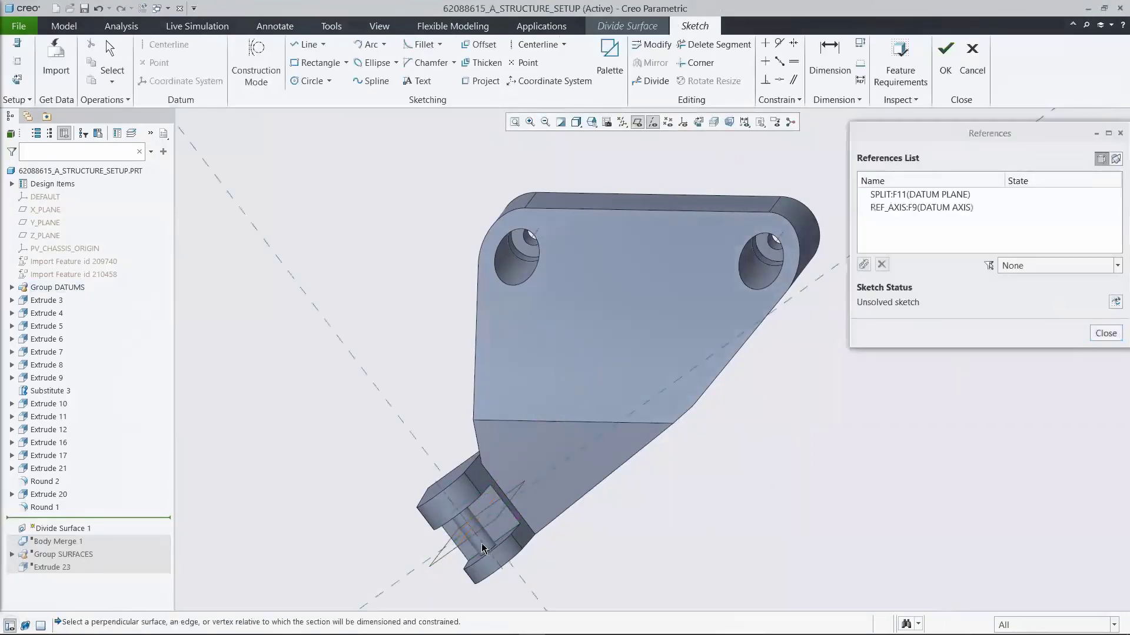
left_click(1105, 333)
left_click(591, 122)
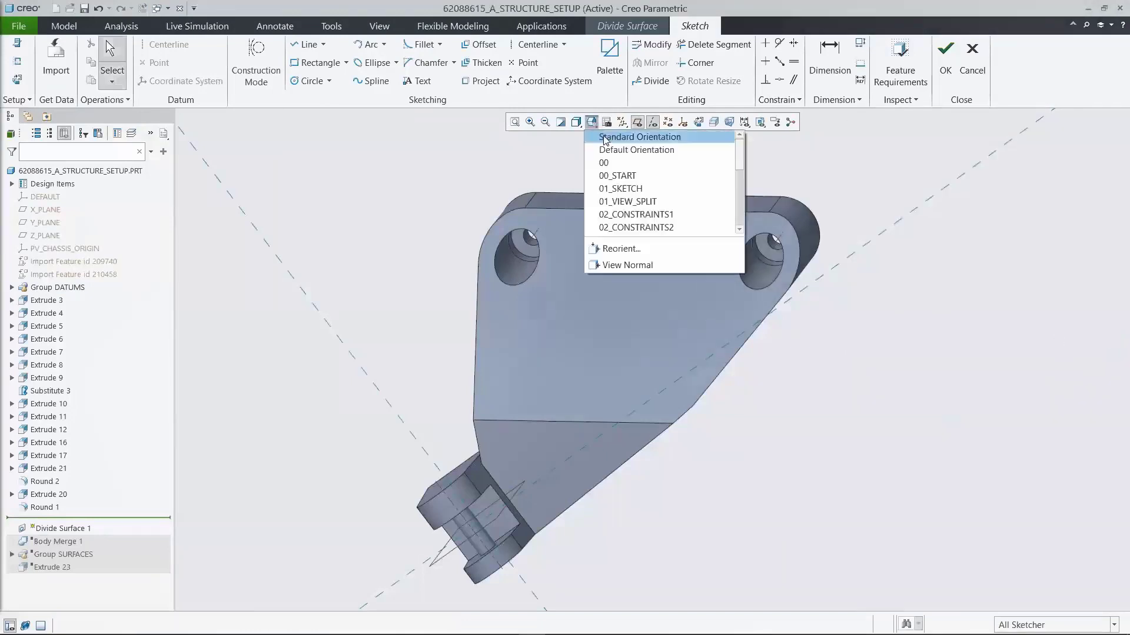
left_click(632, 187)
left_click(537, 45)
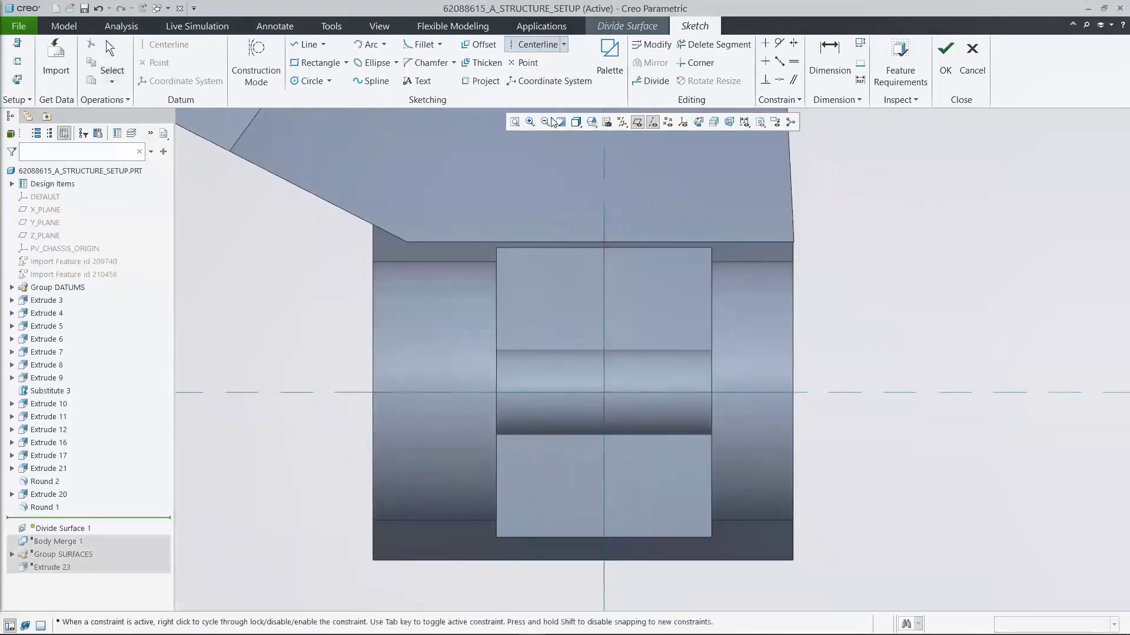
left_click(604, 316)
left_click(605, 352)
middle_click(644, 325)
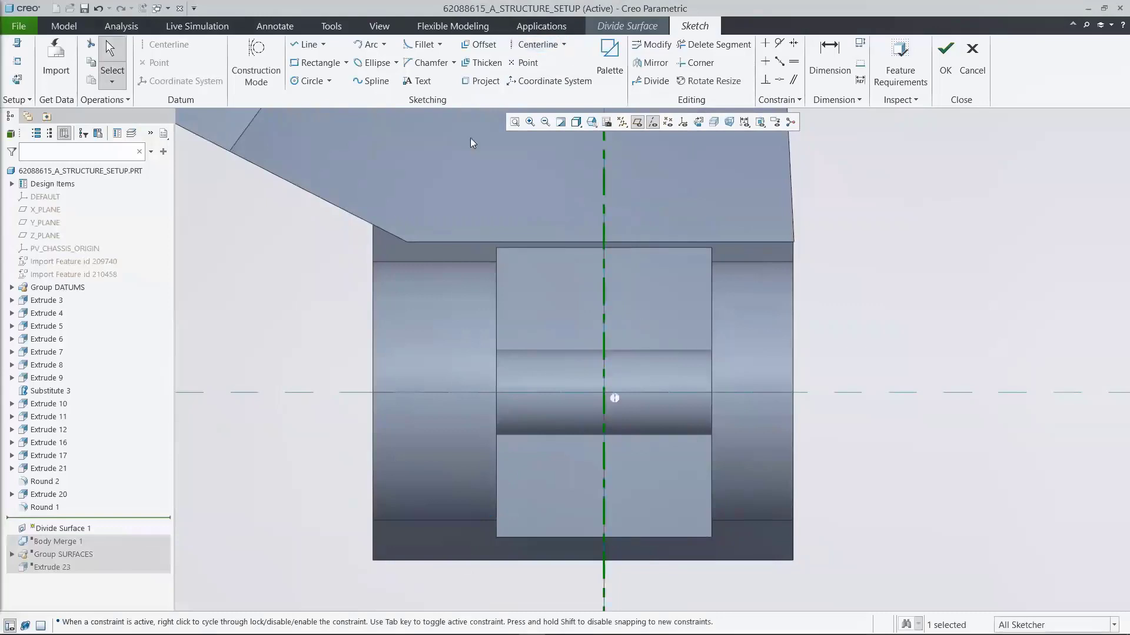
Step: Sketch a rectangle about 15.4 wide and 8.2 high, symmetric about the centerline and just below the reference axis
left_click(323, 66)
left_click(523, 412)
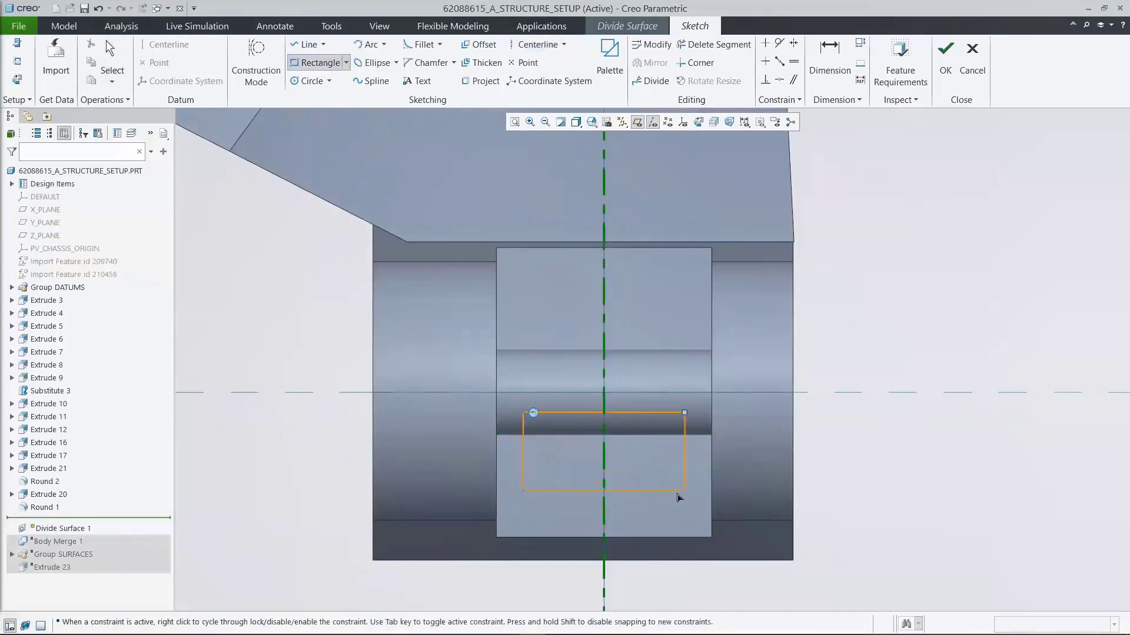
left_click(679, 503)
middle_click(765, 442)
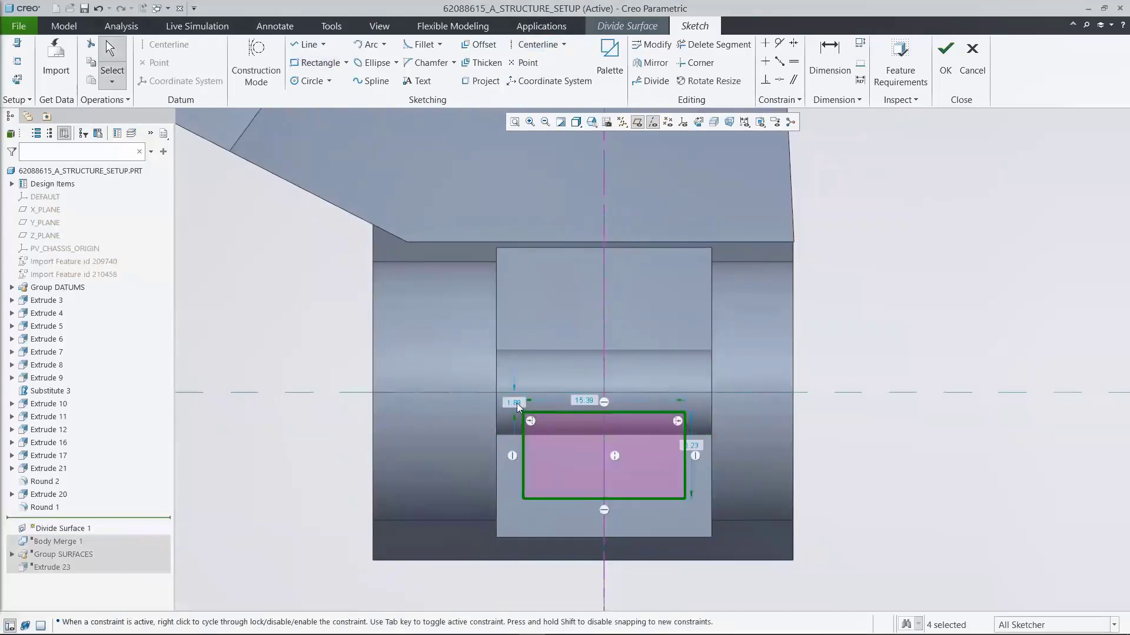
Step: Set the rectangle's offset from the reference axis to 1, its width to 17 and its height to 12
double_click(517, 403)
type("13")
key("Return")
double_click(588, 391)
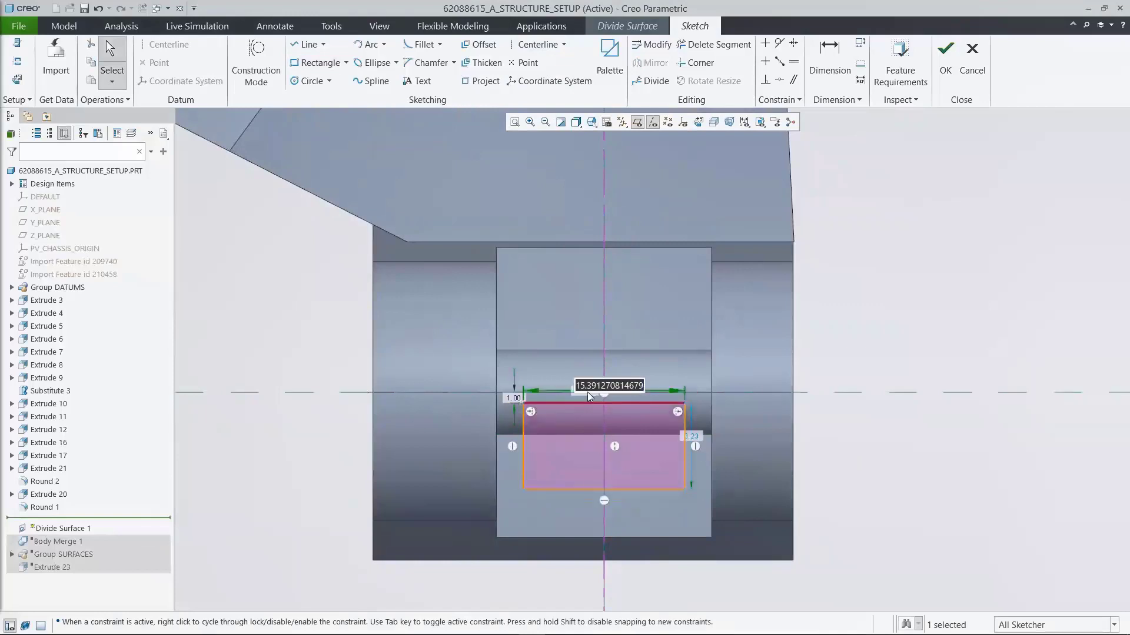
type("17")
key("Return")
double_click(700, 438)
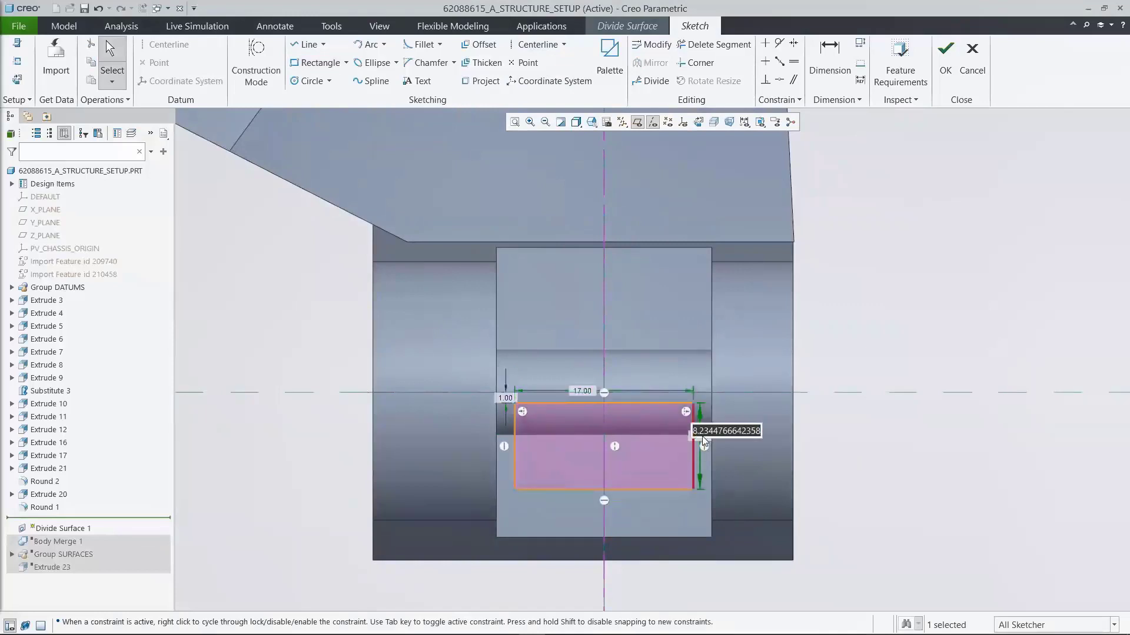
type("12")
key("Return")
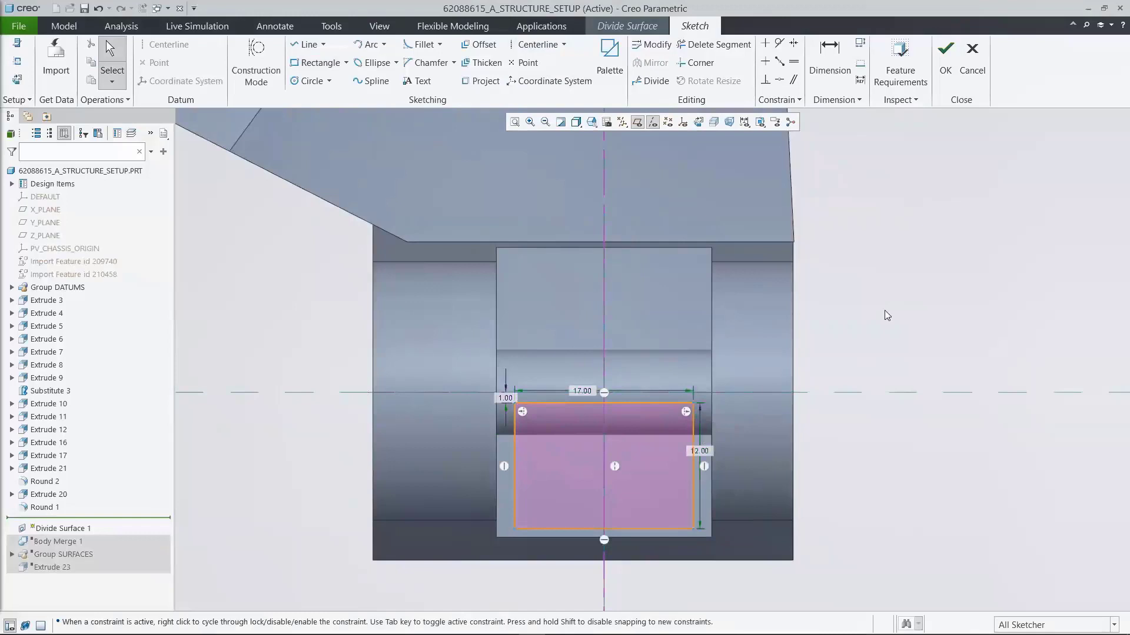
Step: Accept the sketch with datum planes and axes hidden, and complete the surface division after previewing it in saved orientation 01_VIEW_SPLIT
left_click(637, 122)
left_click(652, 122)
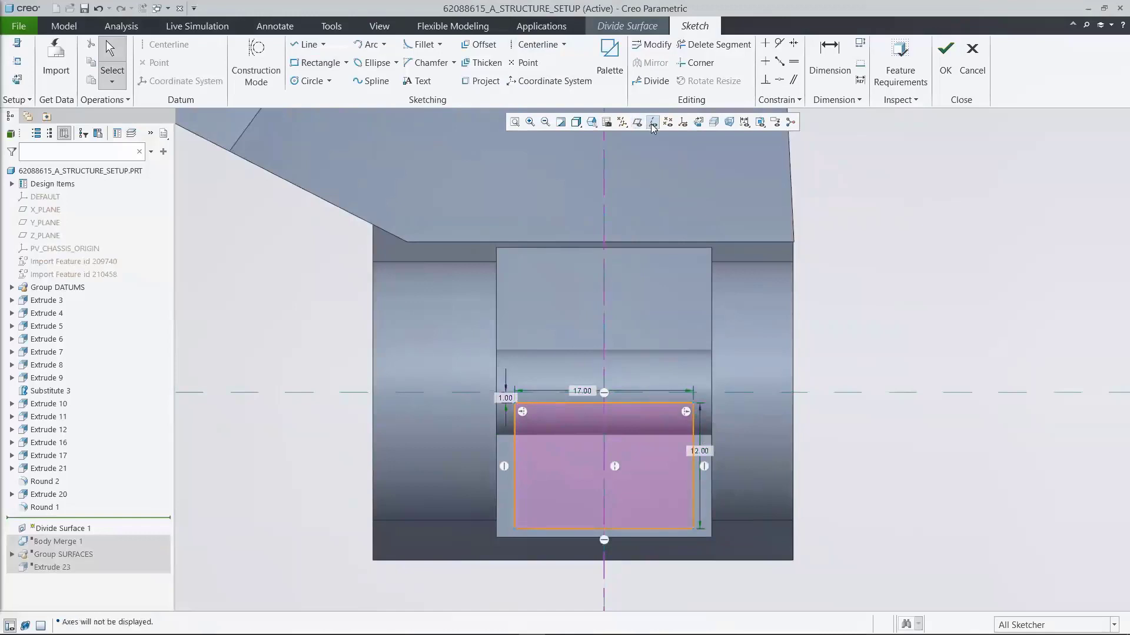
left_click(945, 59)
left_click(599, 122)
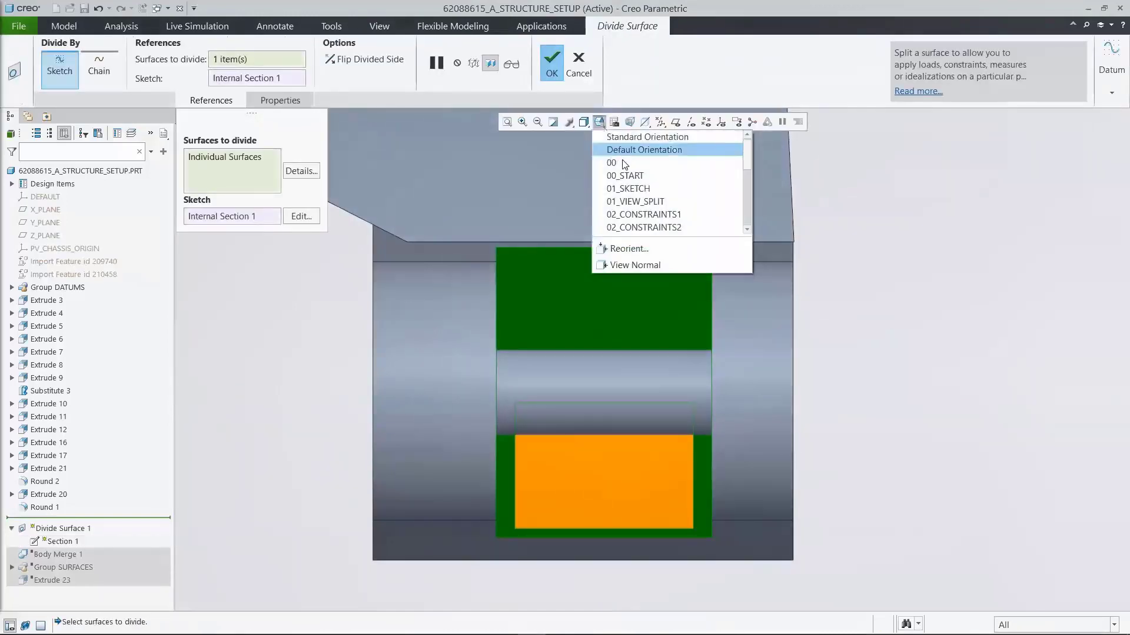
left_click(635, 201)
left_click(518, 64)
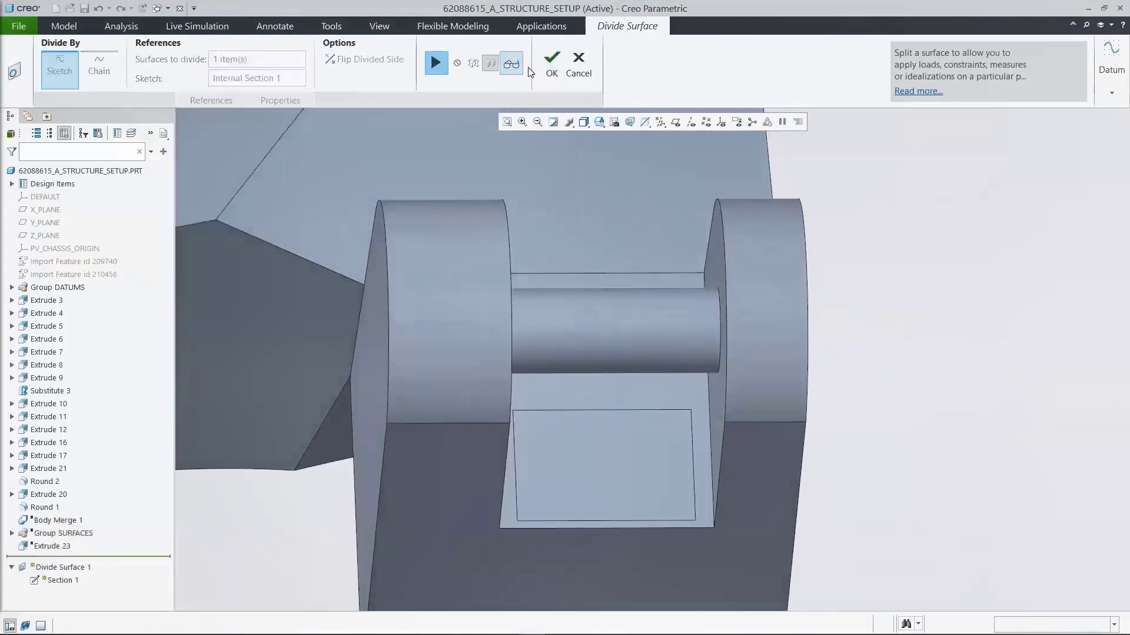
left_click(553, 64)
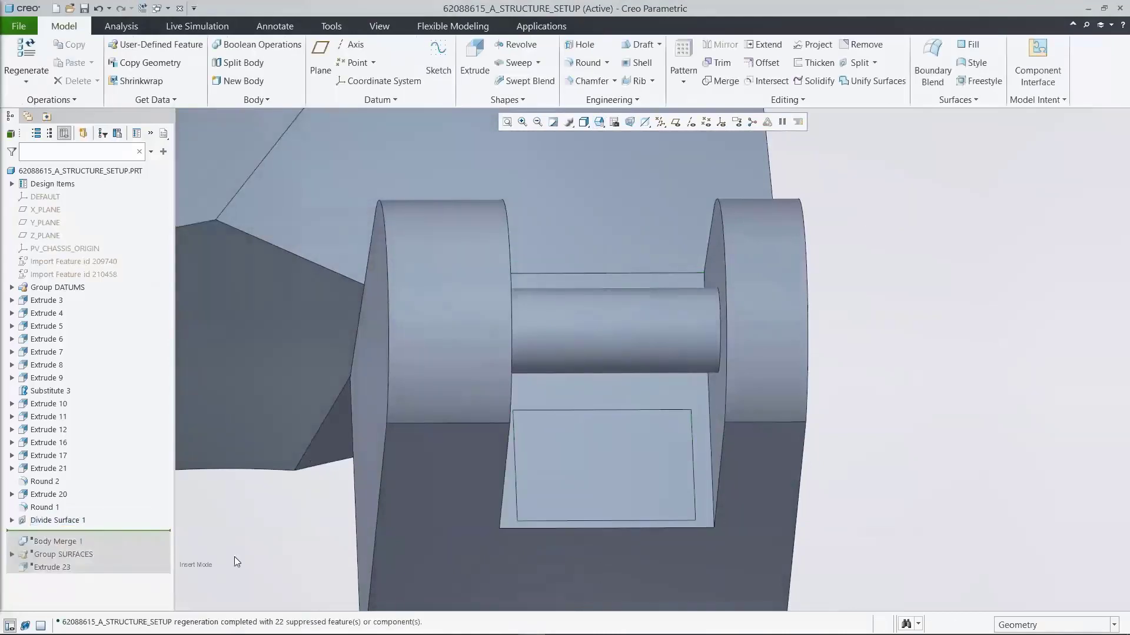
Step: Exit insert mode and resume the features suppressed after Divide Surface 1
right_click(127, 532)
left_click(140, 540)
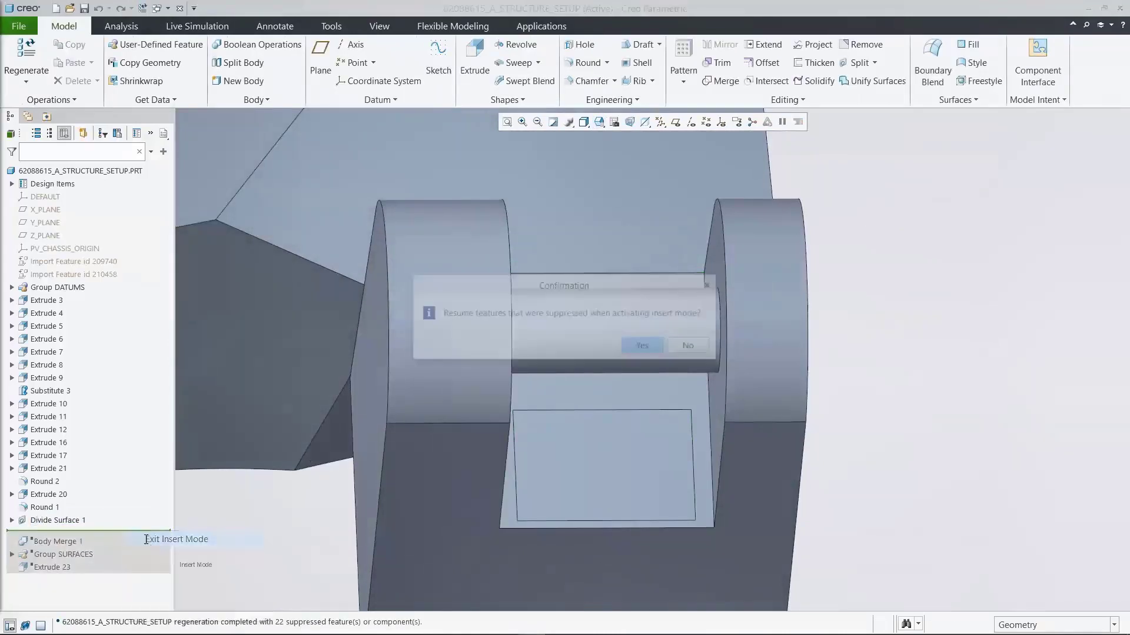
left_click(639, 346)
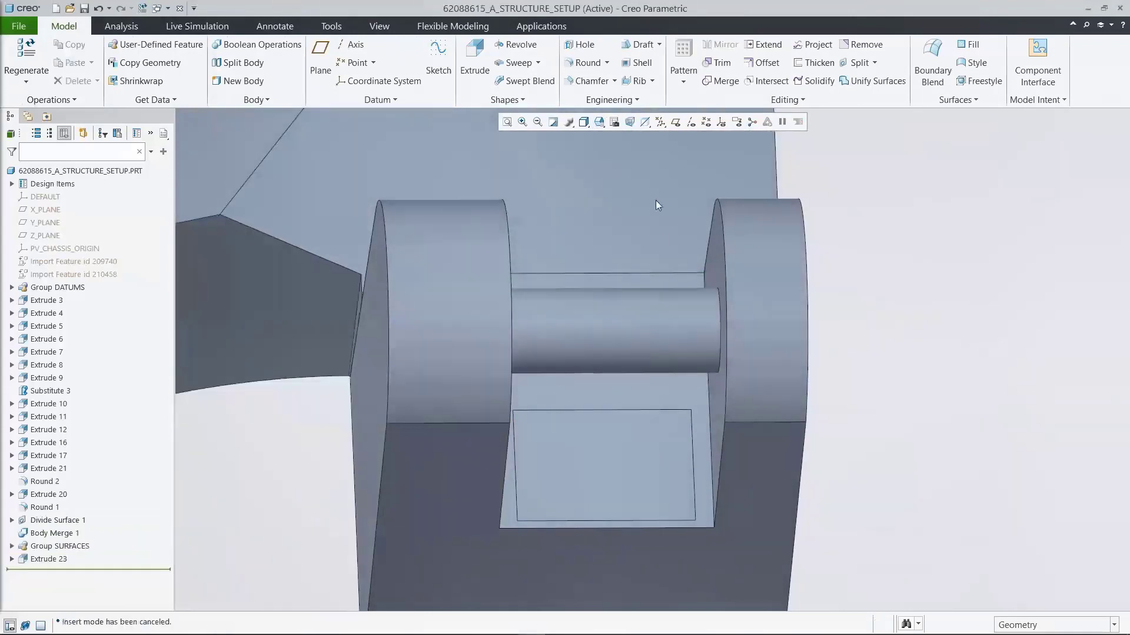
Step: Show the bracket in saved orientation 00_START and open it in the Generative Design application
left_click(600, 122)
left_click(627, 172)
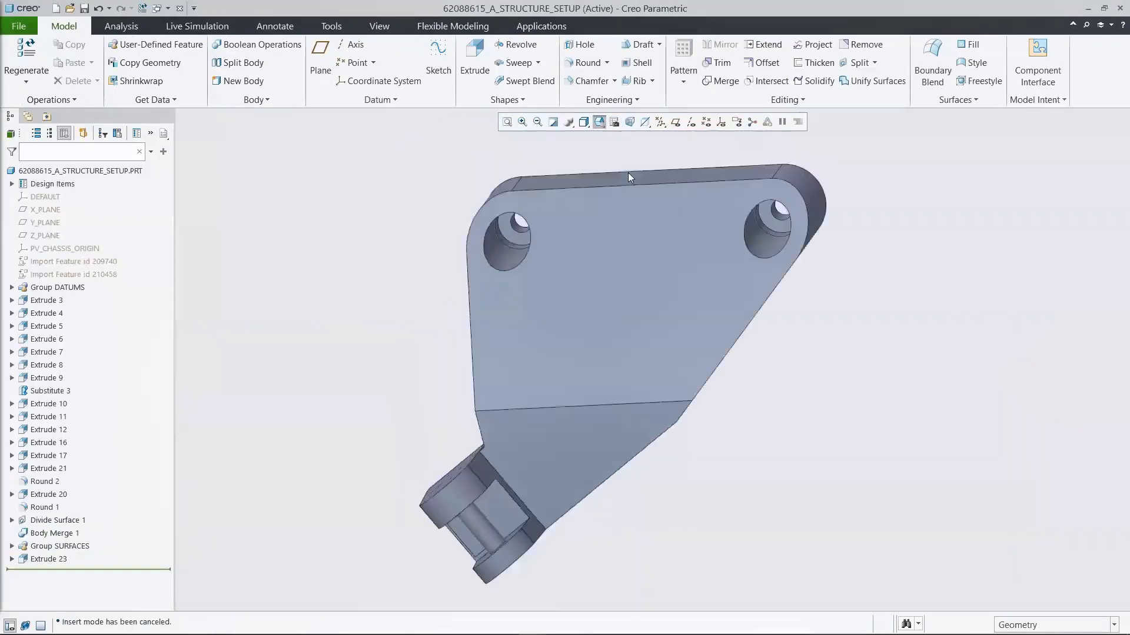
left_click(548, 28)
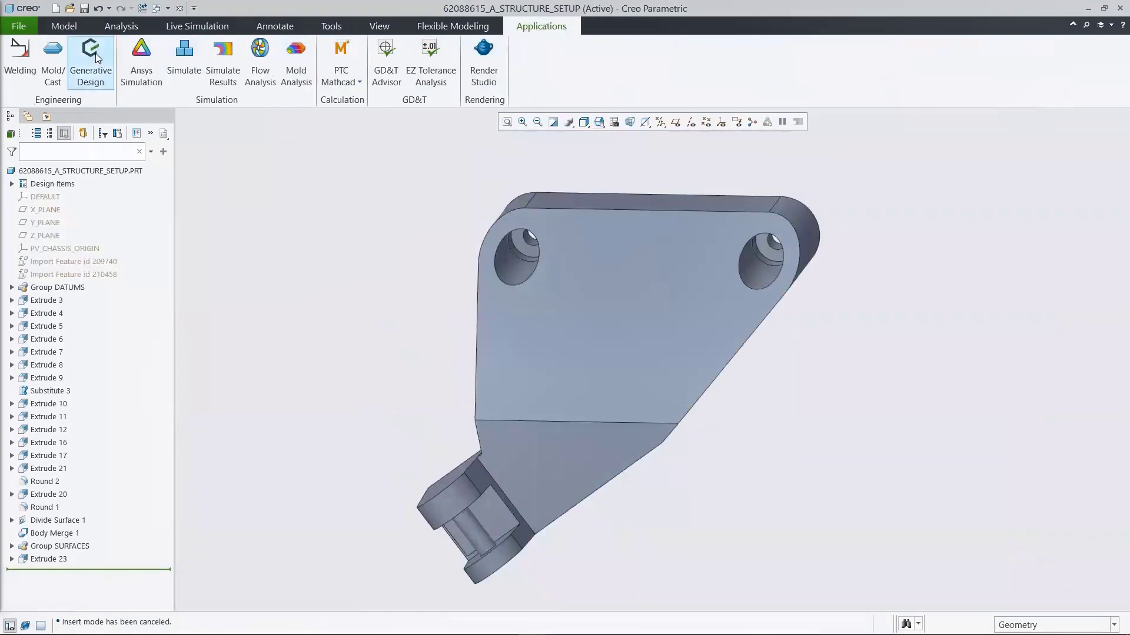
left_click(92, 55)
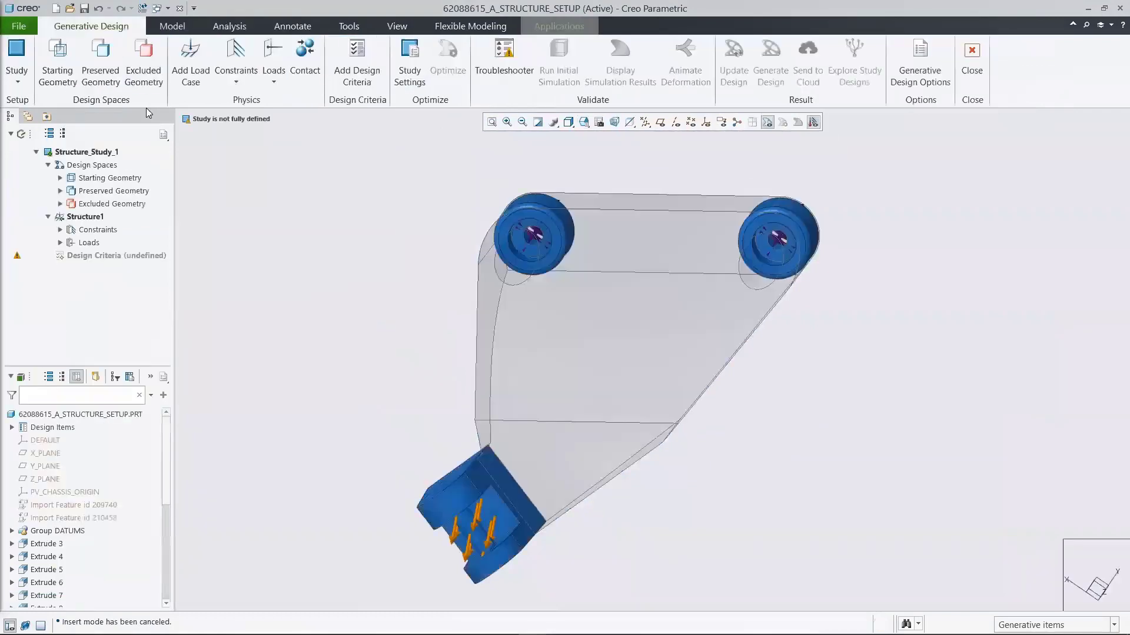
Step: Examine the STARTING, PRESERVED and EXCLUDE bodies in the design spaces of Structure_Study_1
left_click(60, 178)
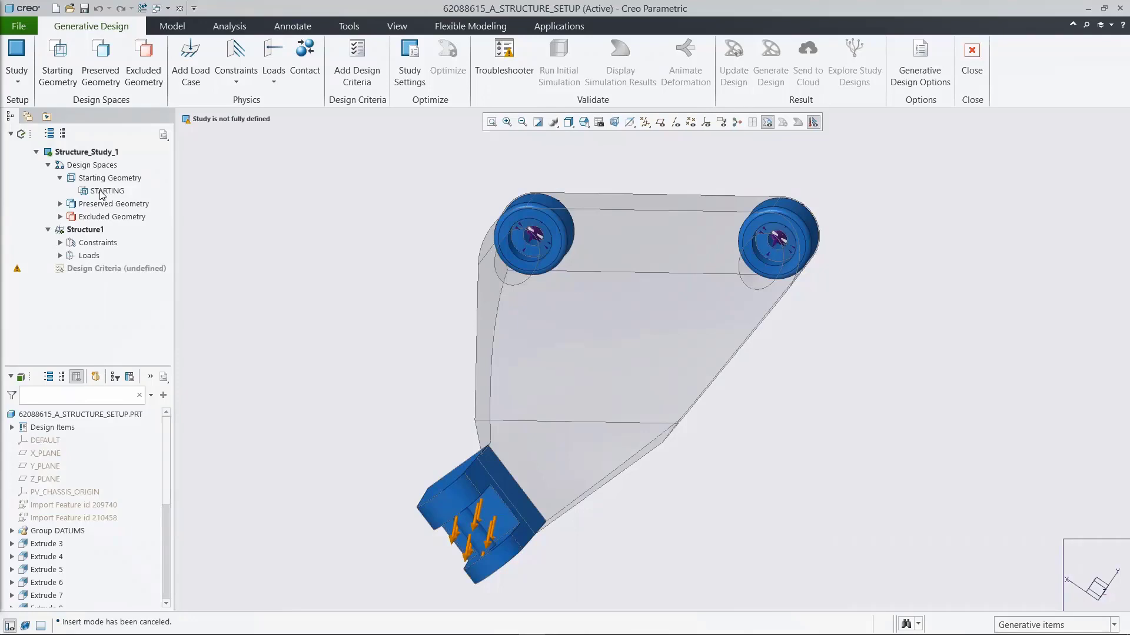
left_click(102, 192)
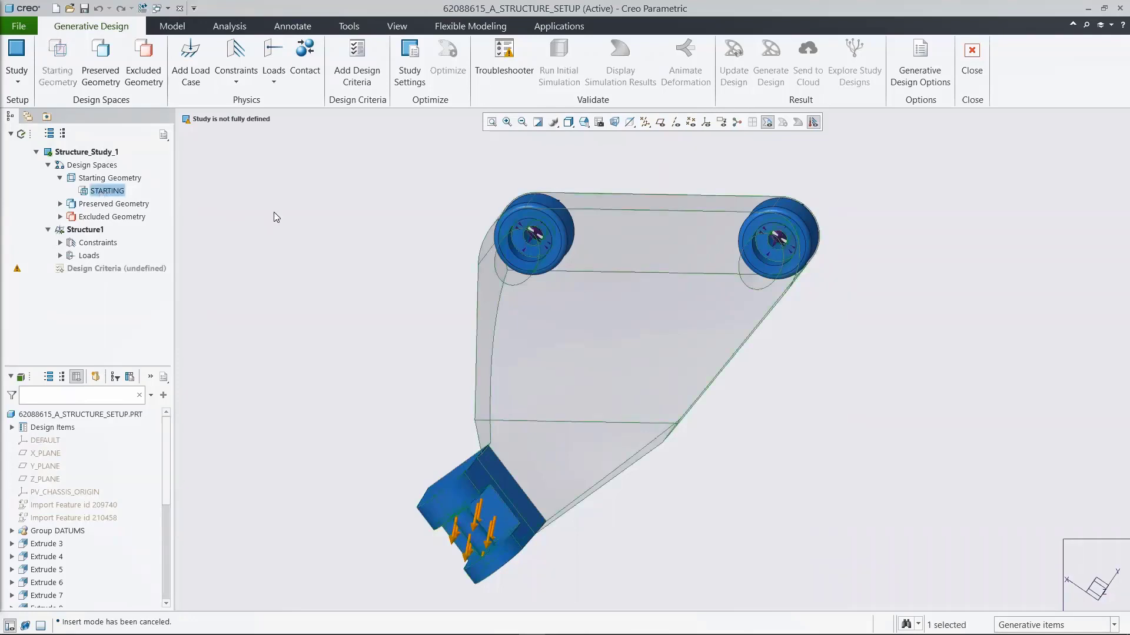
left_click(273, 212)
left_click(60, 178)
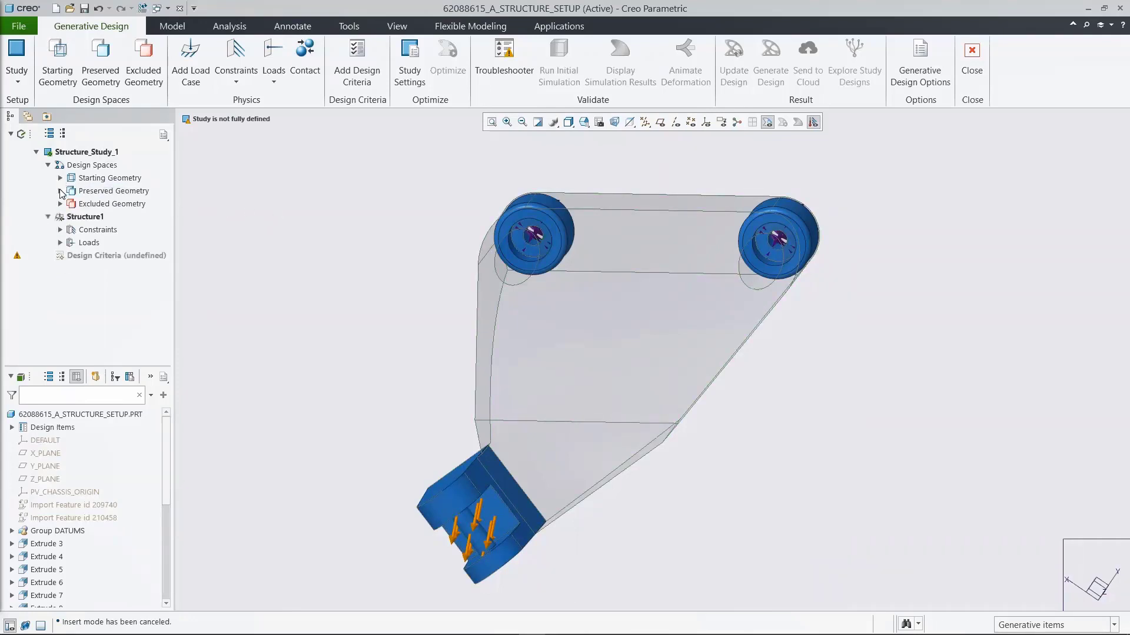
left_click(60, 190)
left_click(106, 204)
left_click(246, 222)
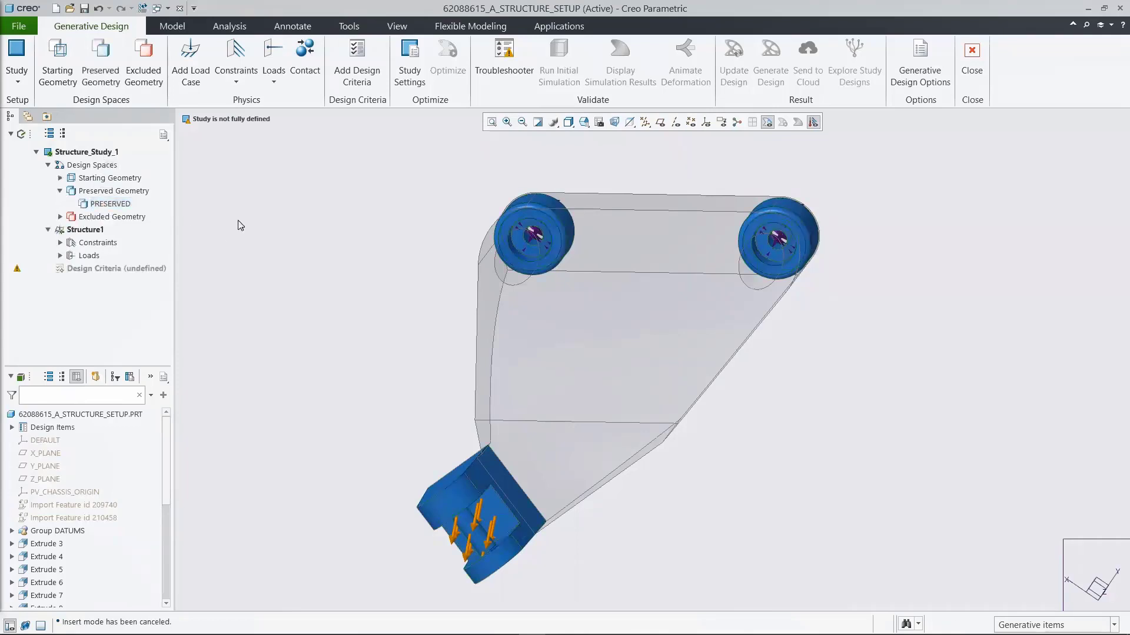
left_click(60, 190)
left_click(60, 203)
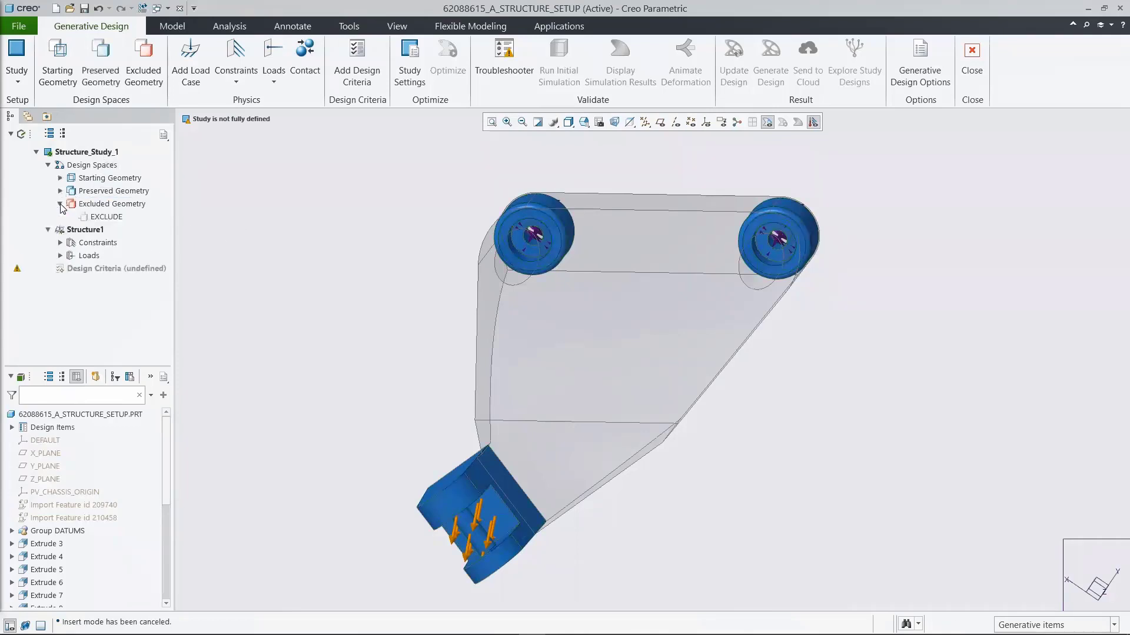
left_click(106, 217)
left_click(114, 178)
left_click(285, 223)
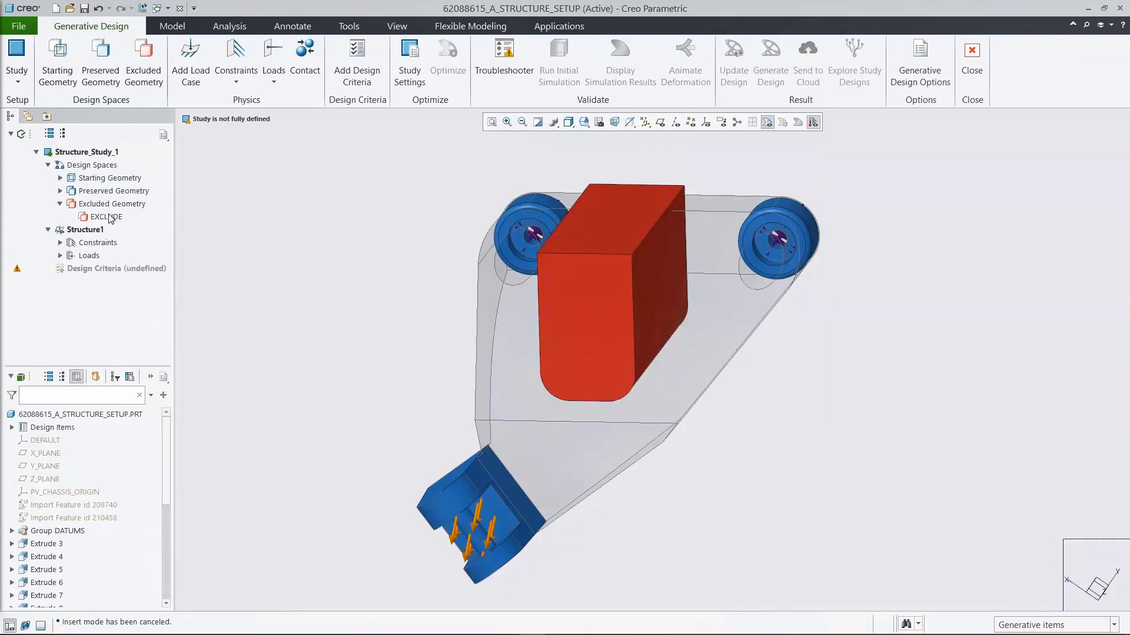
left_click(60, 203)
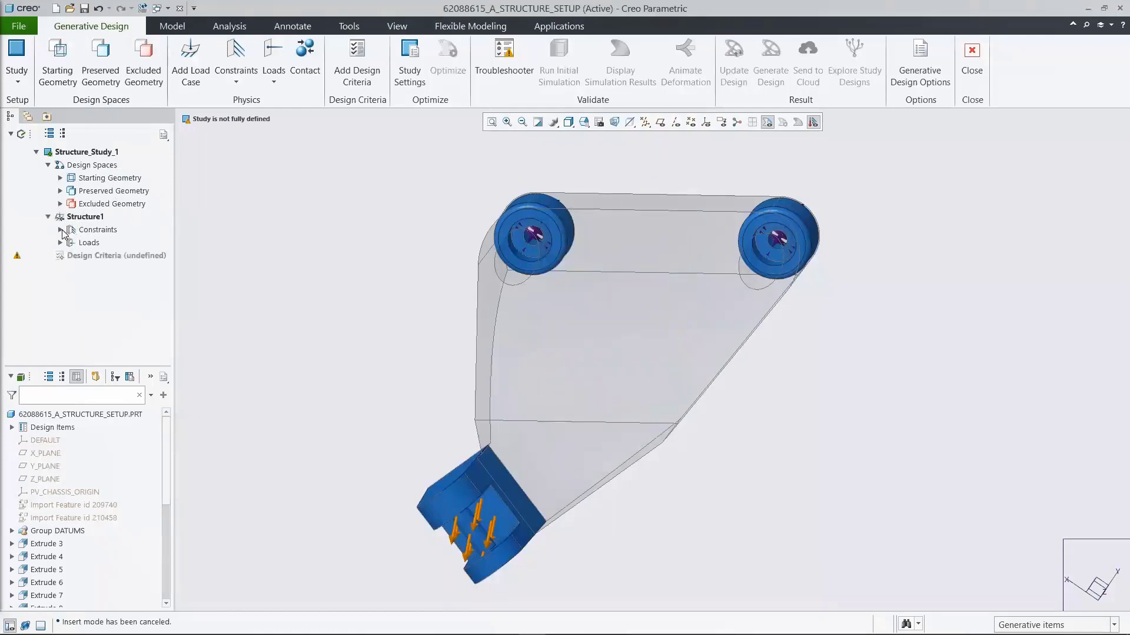
Step: Review the cylindrical and planar constraints of Structure1 in the saved orientations 02_CONSTRAINTS1 and 02_CONSTRAINTS2
left_click(60, 229)
left_click(584, 122)
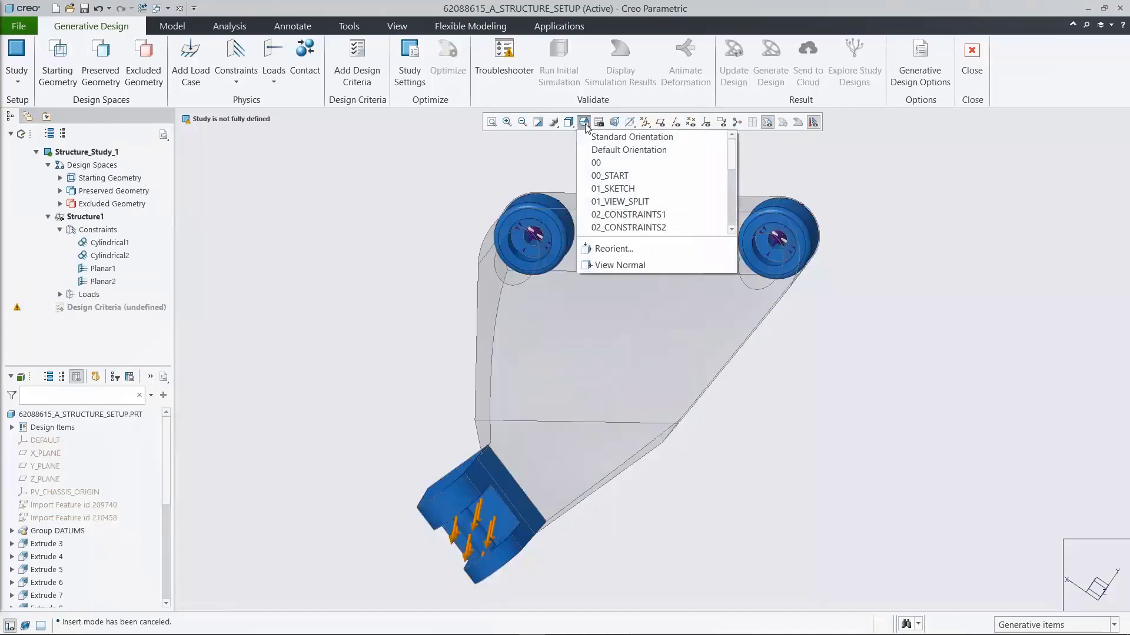
left_click(632, 214)
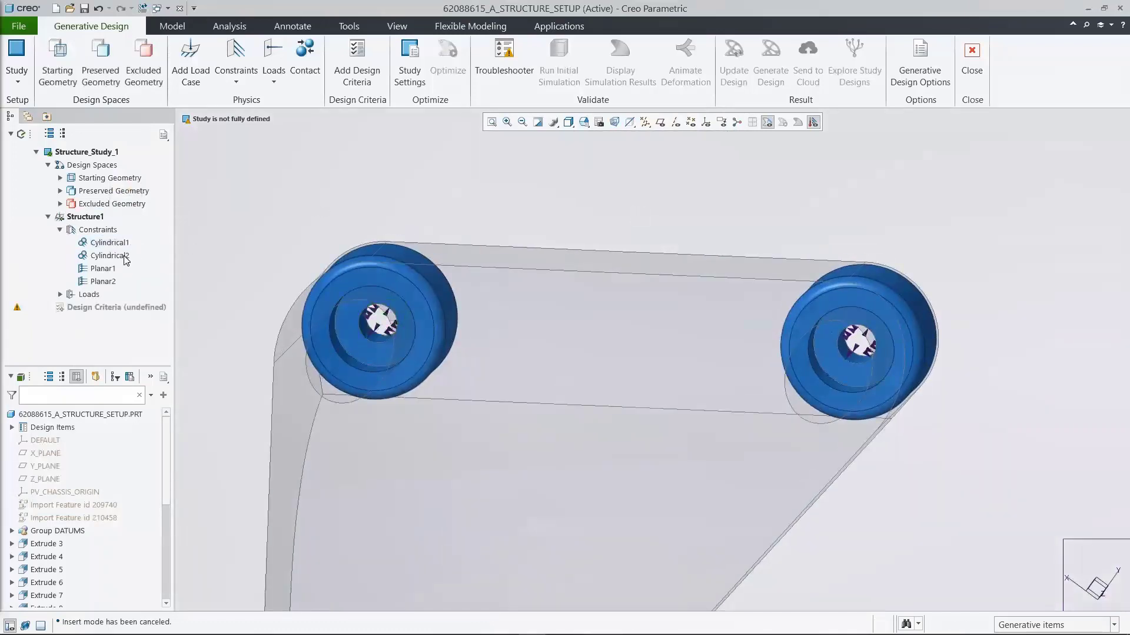
left_click(583, 122)
left_click(632, 226)
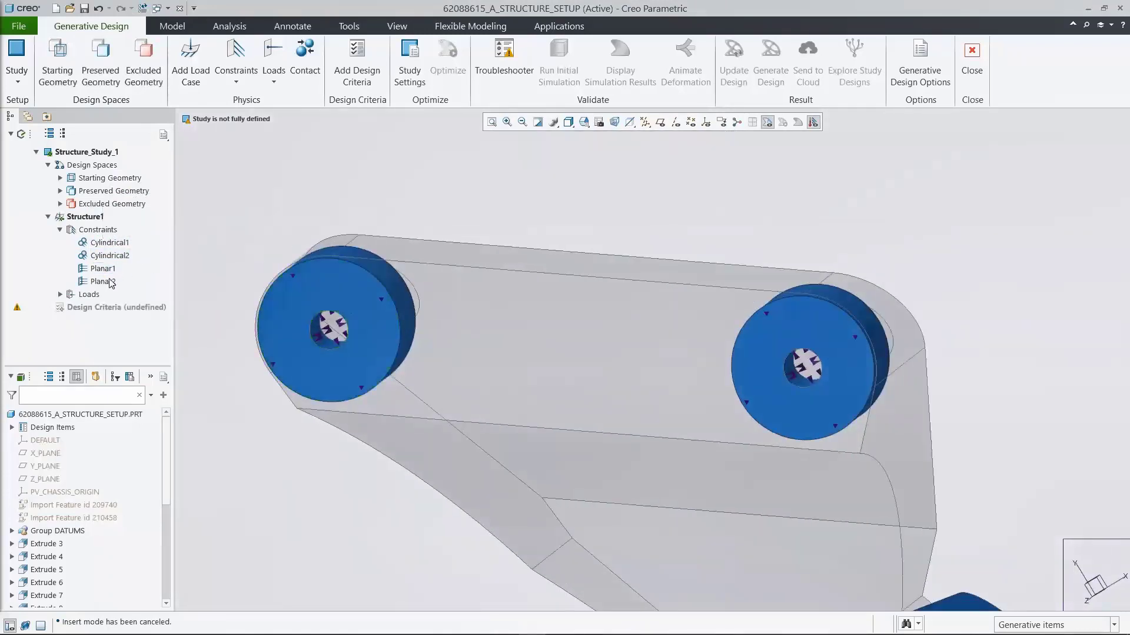
left_click(104, 282)
left_click(224, 245)
left_click(61, 230)
Step: Review the directional components and surface references of Force1 in the saved orientation 03_LOADS
left_click(60, 243)
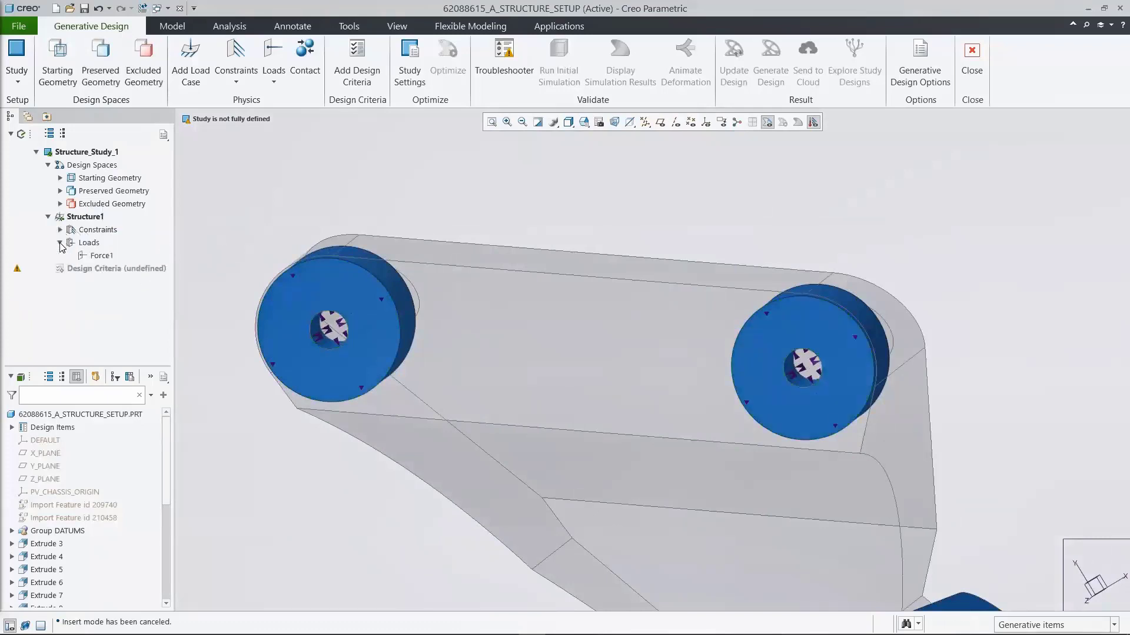
left_click(584, 121)
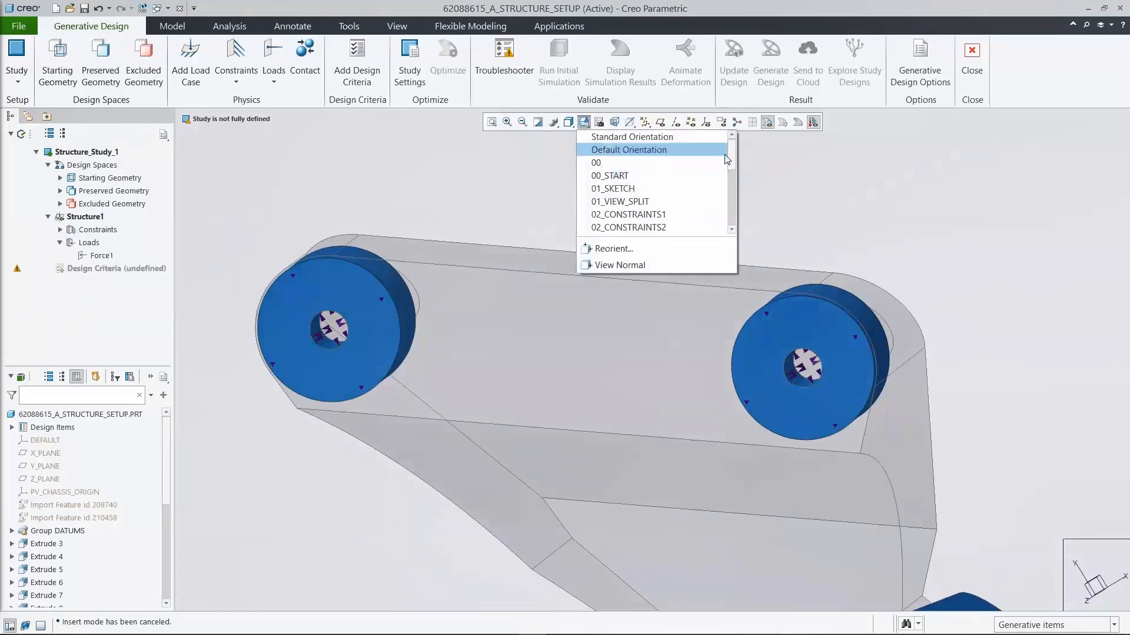
scroll(653, 172, "down", 2)
left_click(643, 187)
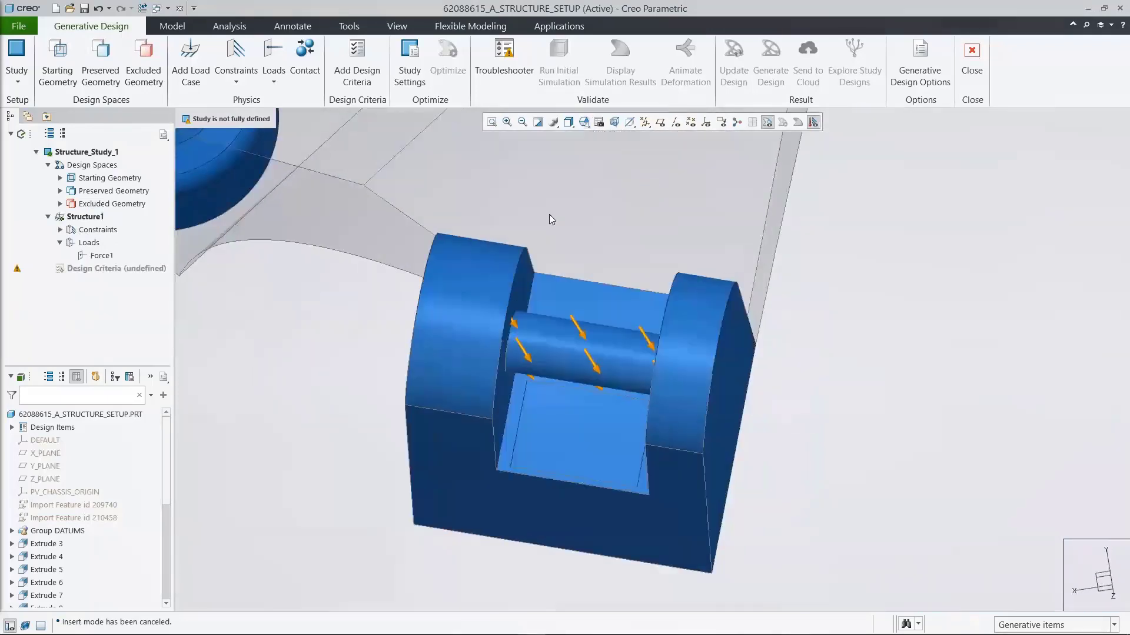
left_click(106, 257)
left_click(114, 201)
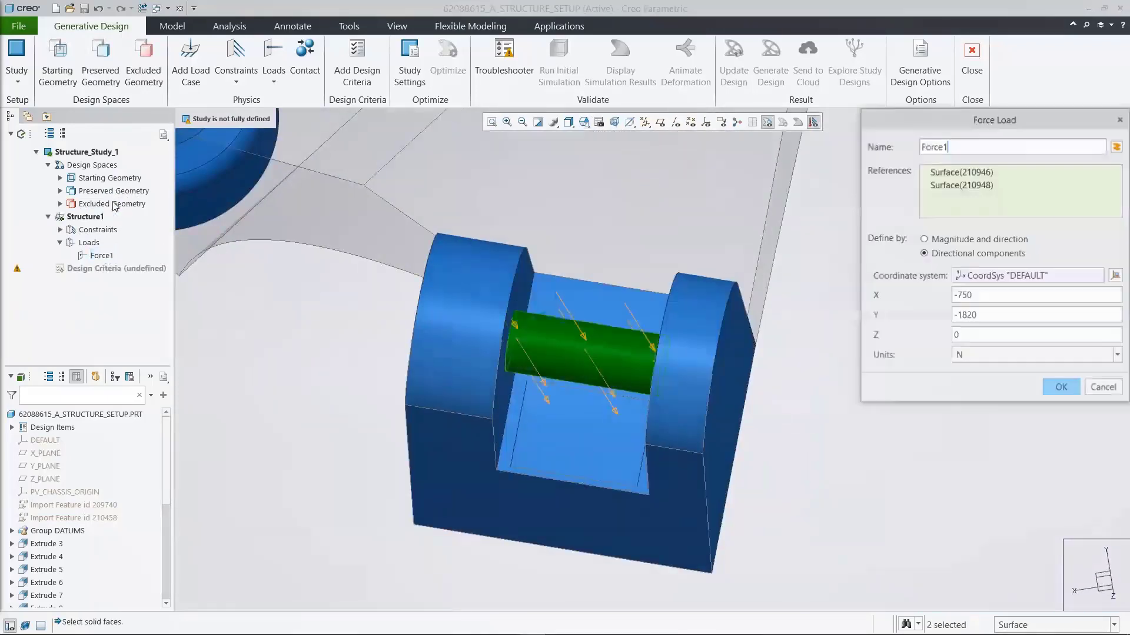
left_click(1061, 387)
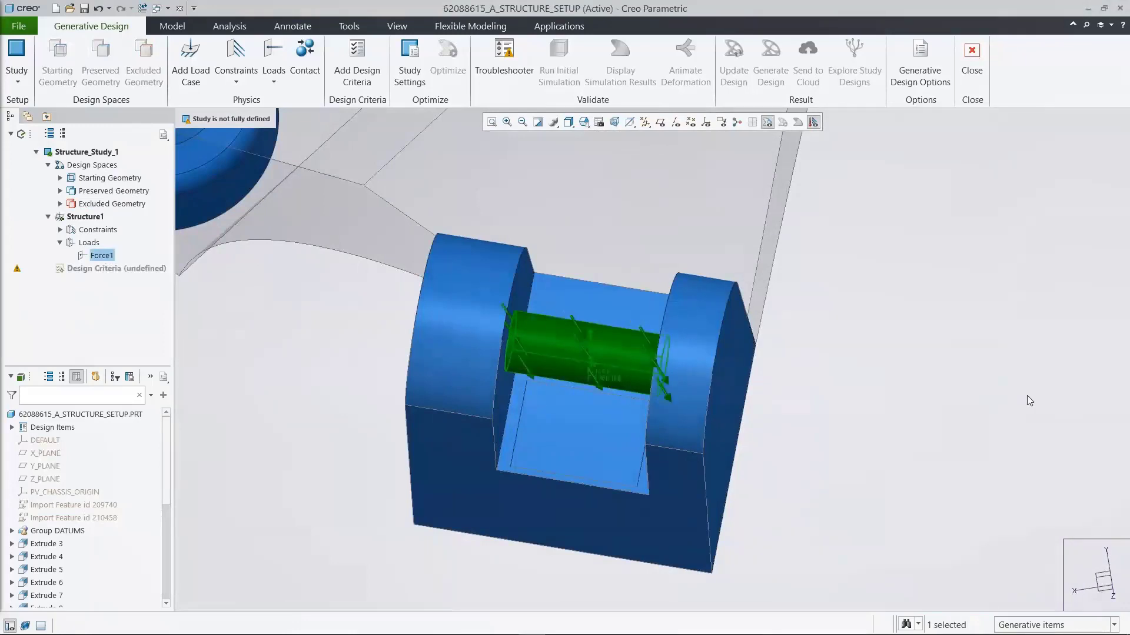
Step: Add a second force load on the flat pad below the pin, defined by directional components with Z 2790 N
left_click(273, 76)
left_click(290, 101)
left_click(575, 428)
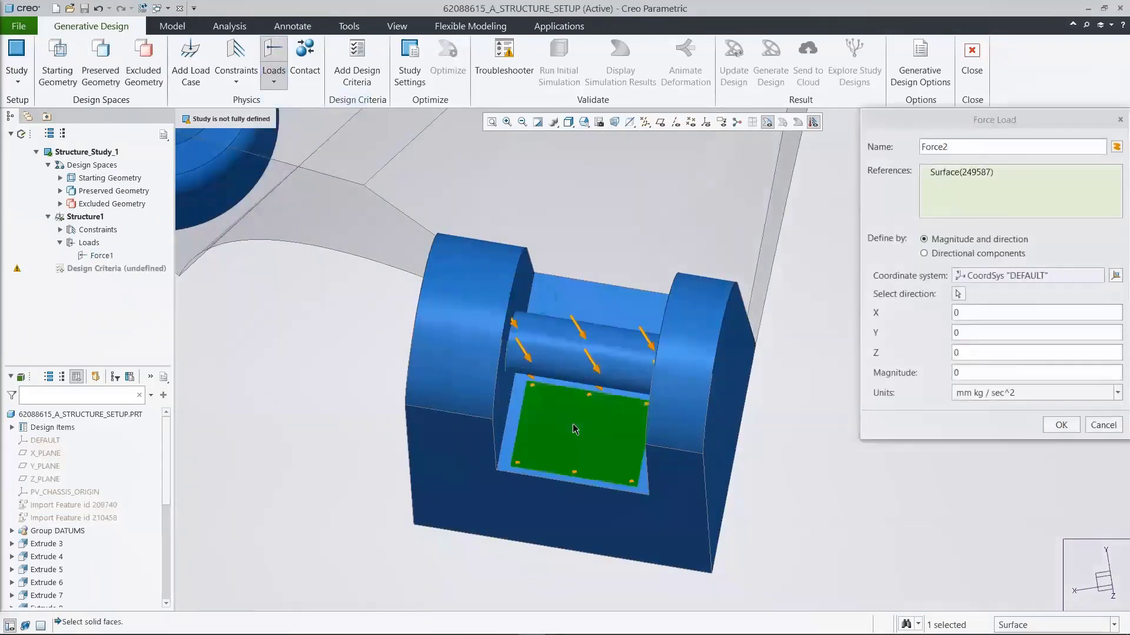
left_click(936, 258)
double_click(969, 335)
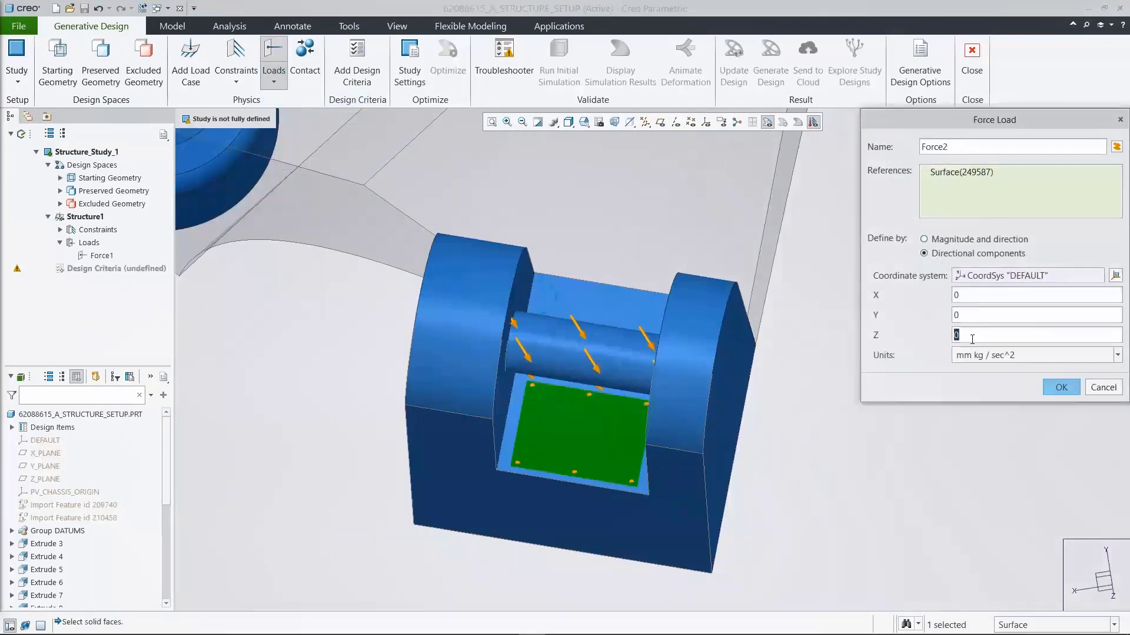
type("2790")
left_click(971, 355)
left_click(964, 459)
left_click(1062, 388)
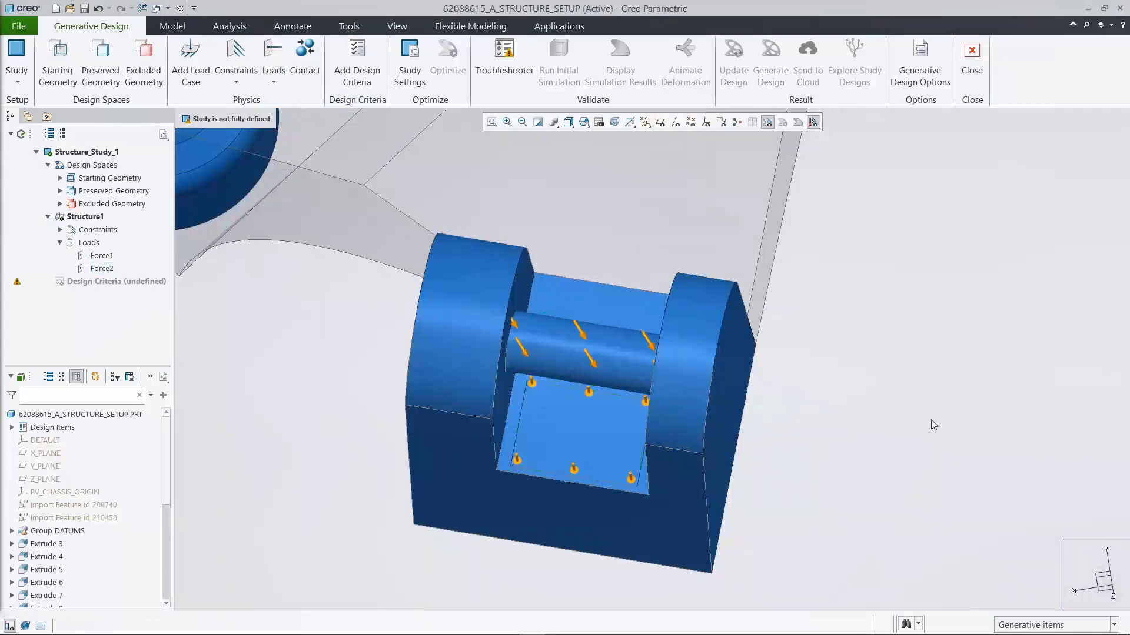
Step: Show the bracket in saved orientation 00_START and add design criteria that minimize mass with a safety factor of 1.6
left_click(59, 242)
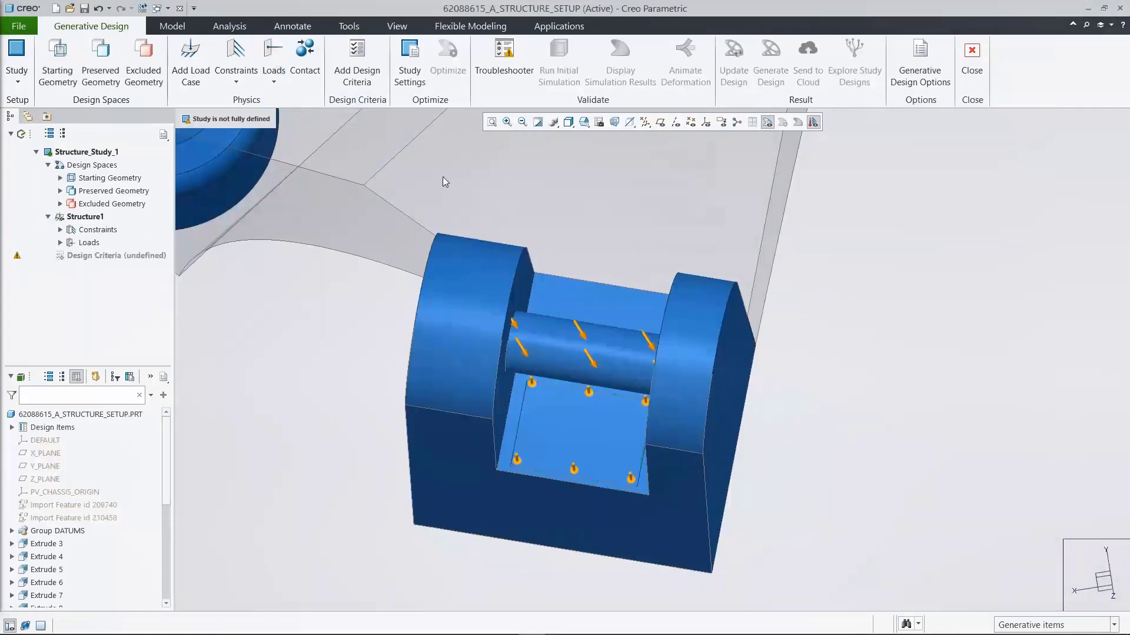
left_click(572, 124)
left_click(627, 178)
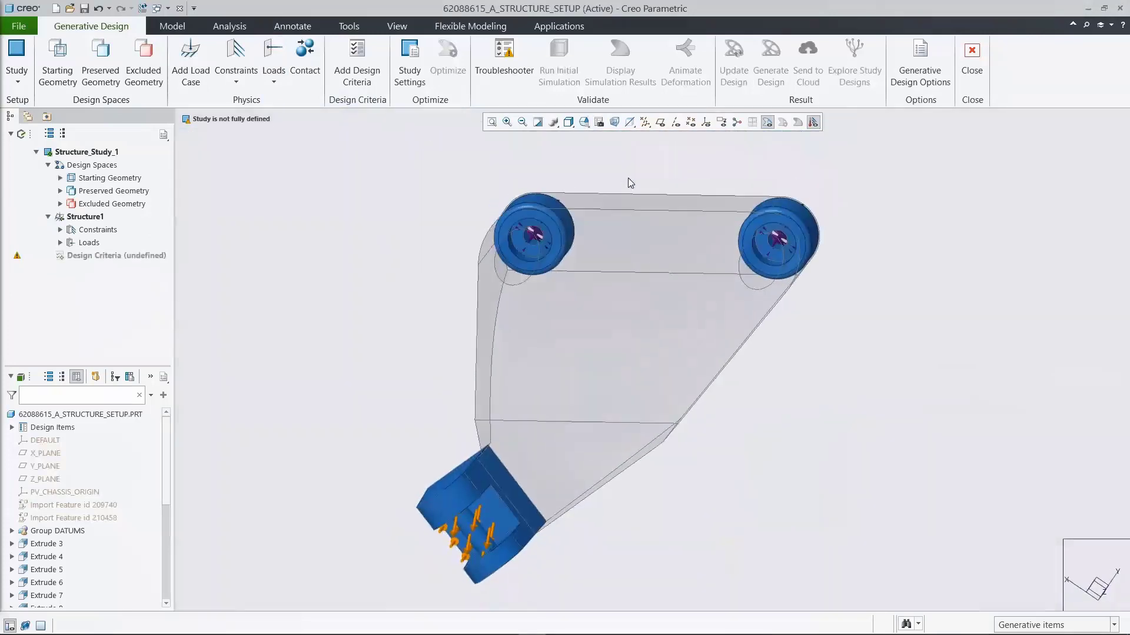
left_click(357, 61)
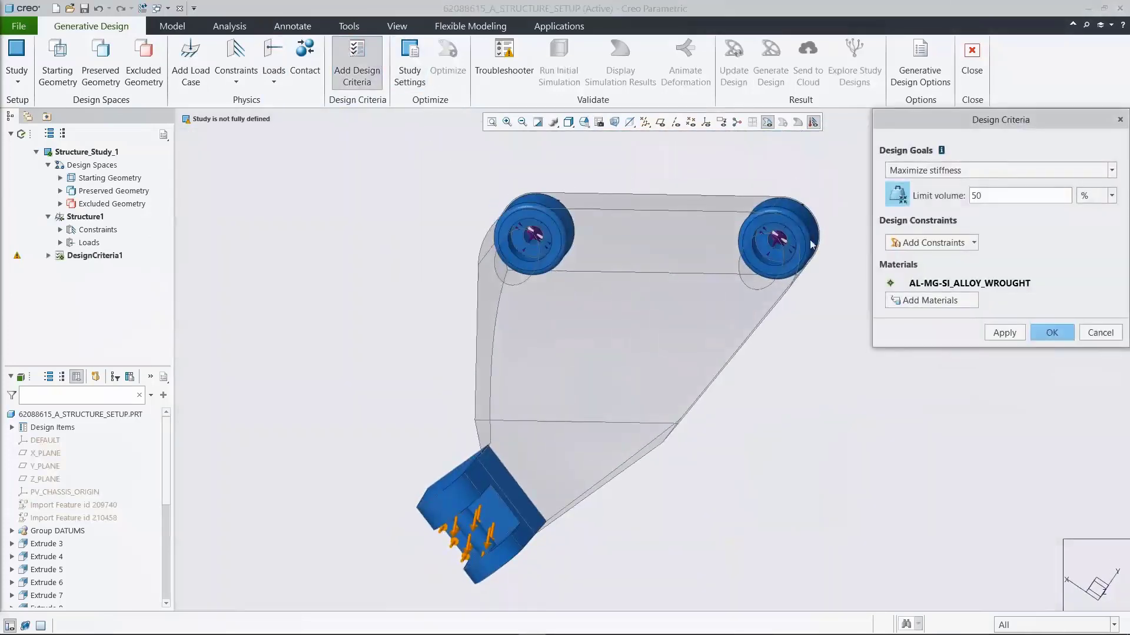
left_click(980, 170)
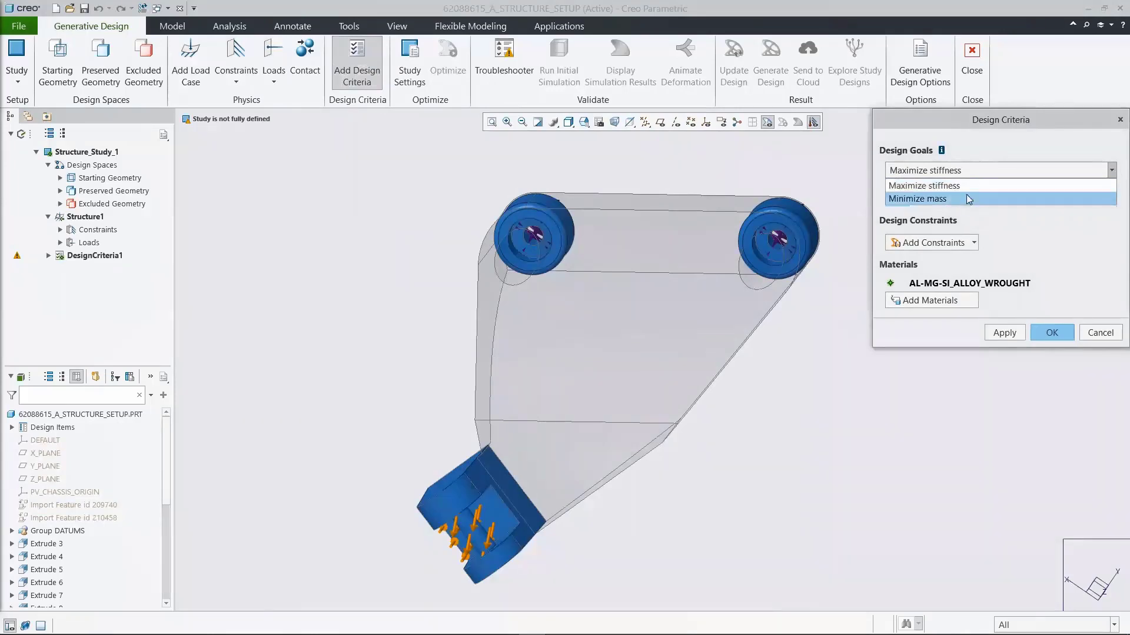
left_click(980, 198)
double_click(982, 199)
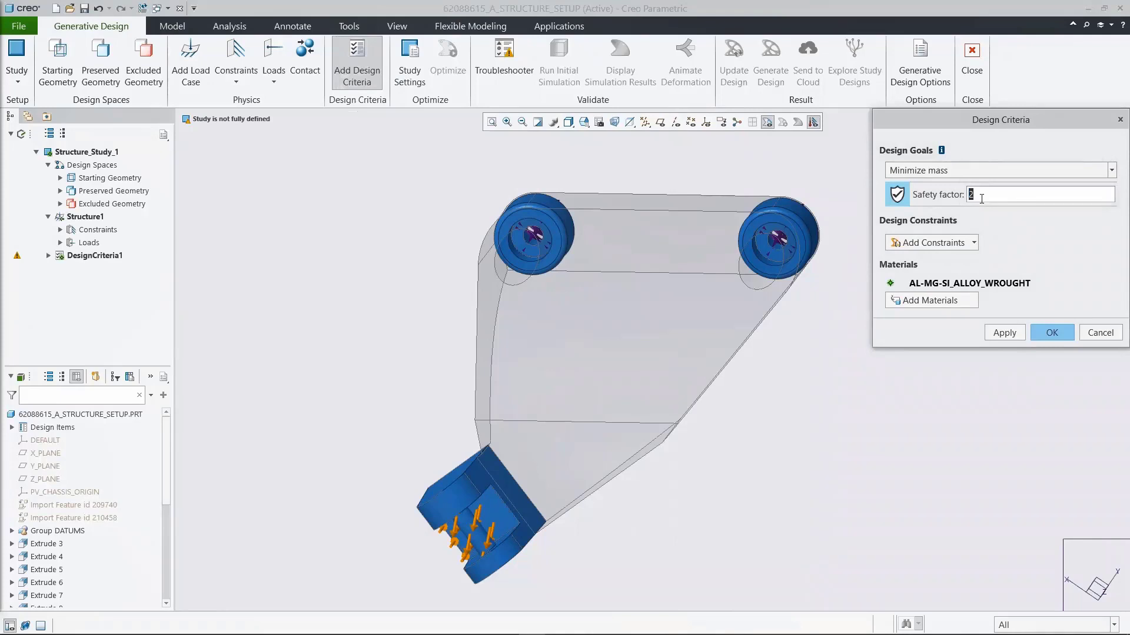
type("1.6")
Step: Add a Parting Line constraint with the flat mounting face as pull direction and a draft angle of 2
left_click(973, 243)
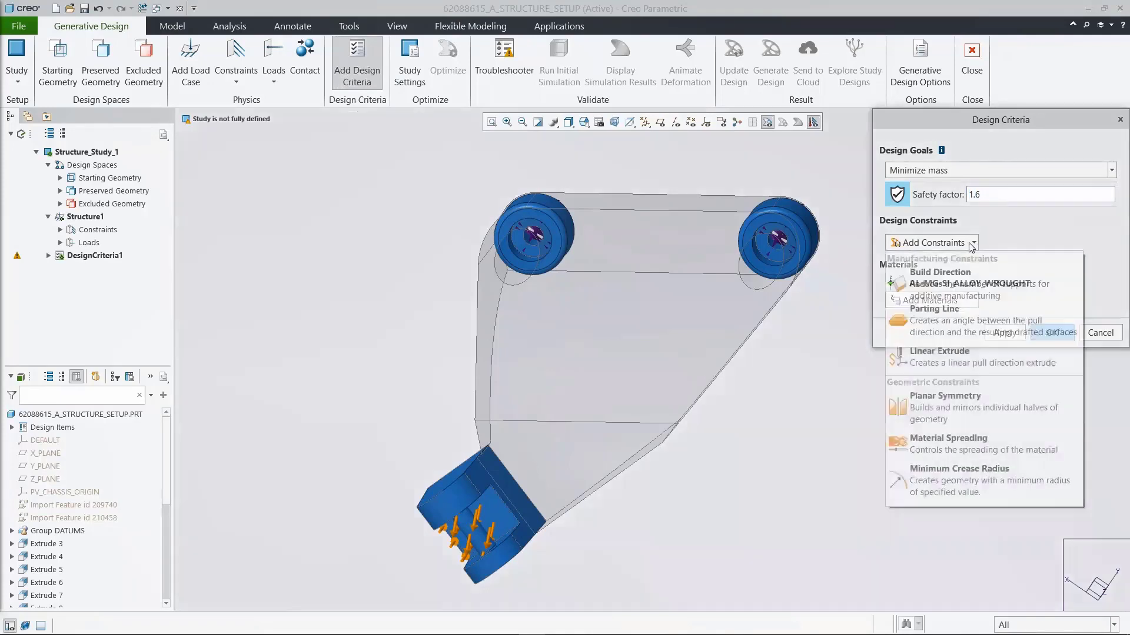
left_click(943, 321)
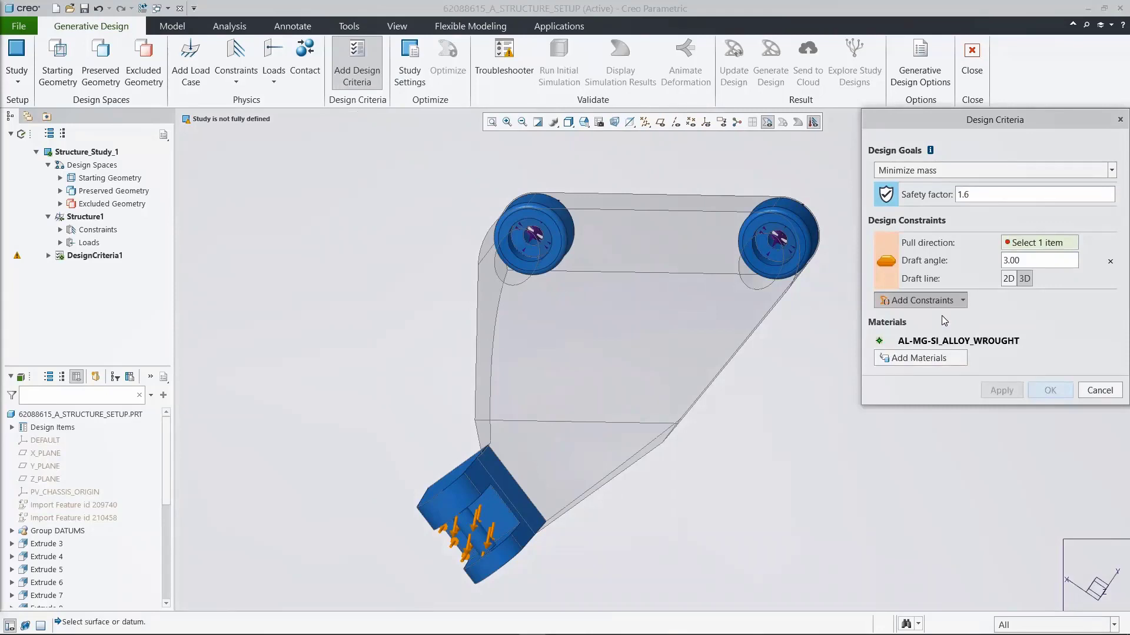
left_click(584, 123)
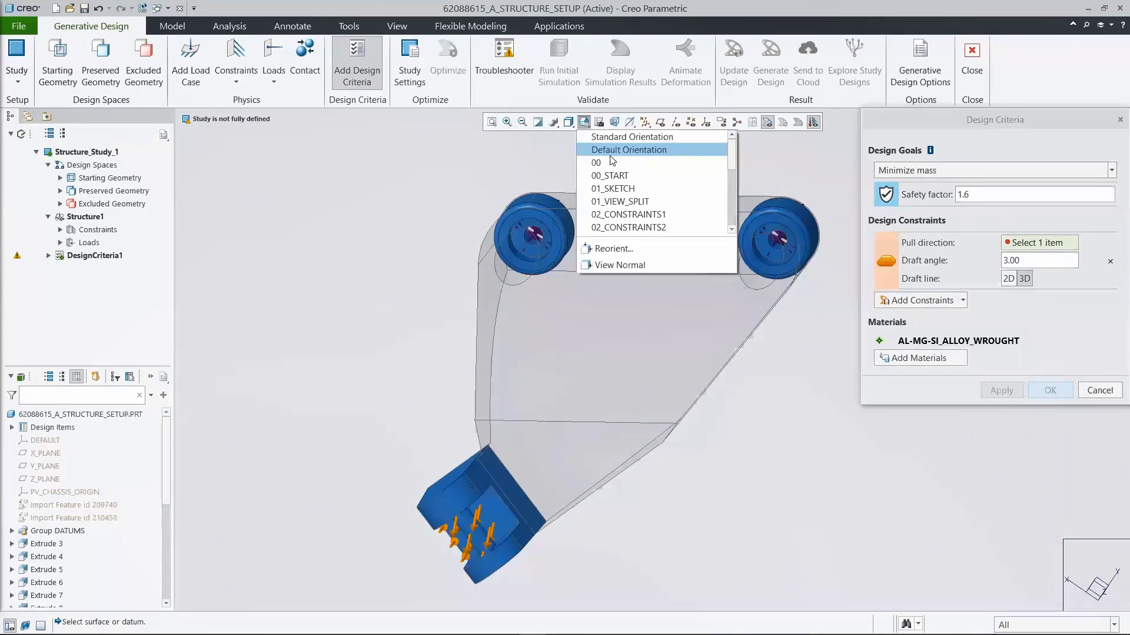
left_click(659, 228)
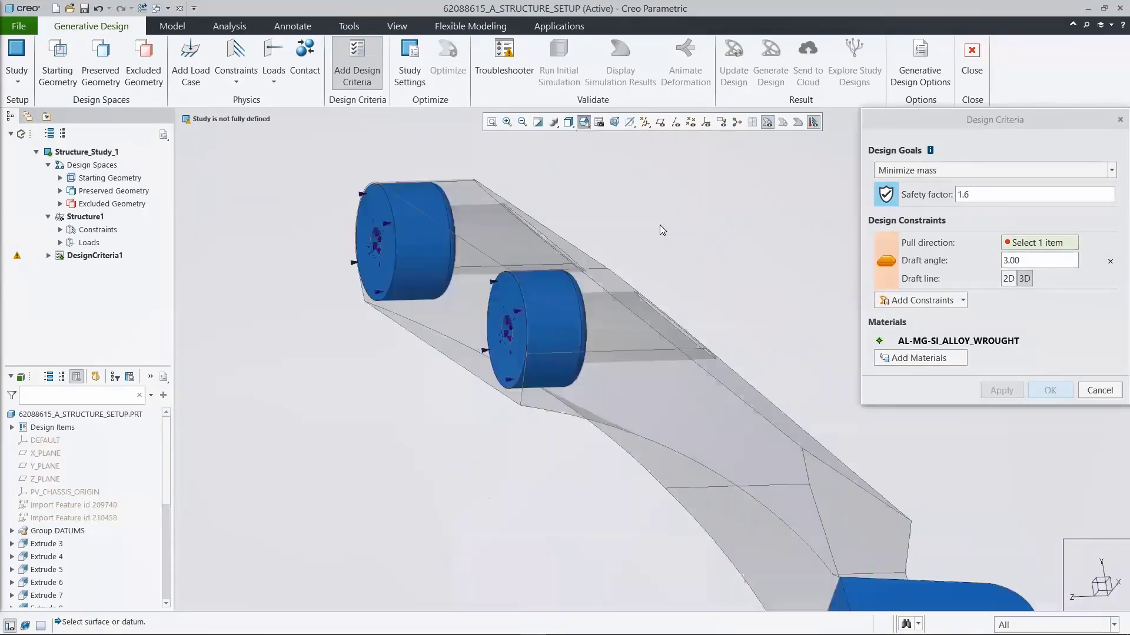
left_click(594, 339)
double_click(1035, 262)
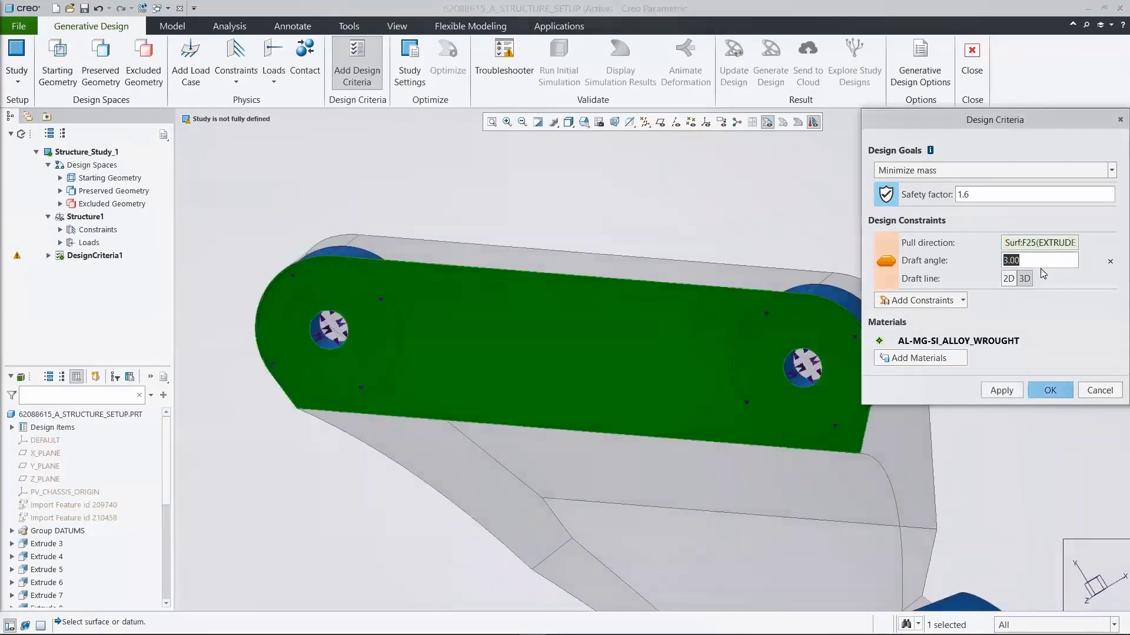
type("2")
key("Return")
Step: Set the parting line's draft line to 2D on Z_PLANE and accept the design criteria
left_click(1007, 279)
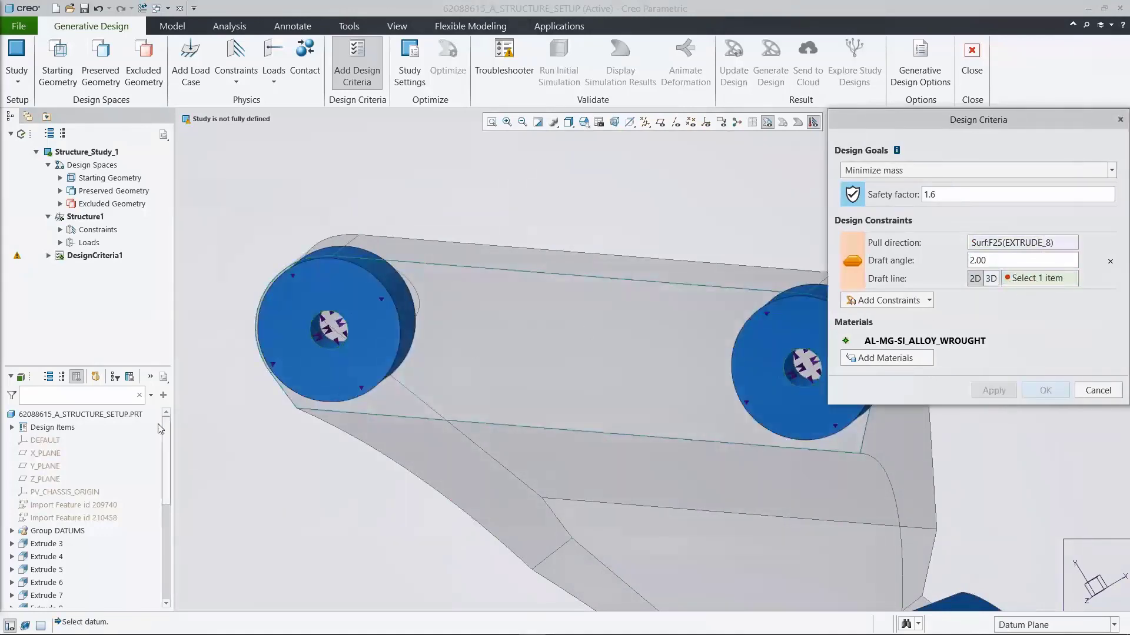
left_click(49, 479)
mouse_move(930, 348)
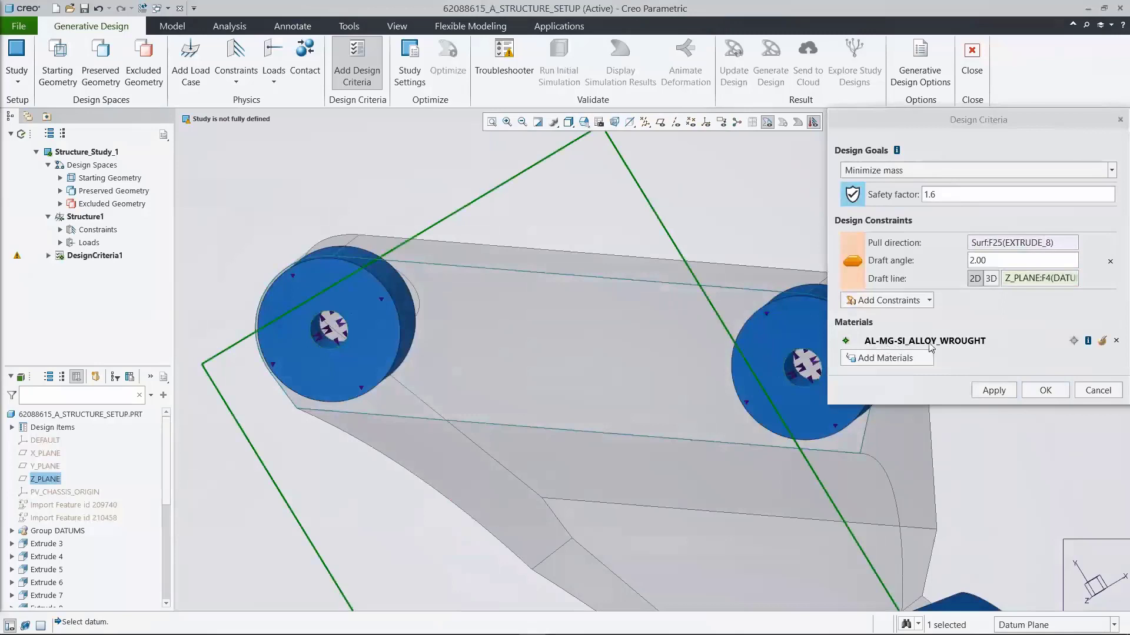
left_click(1044, 391)
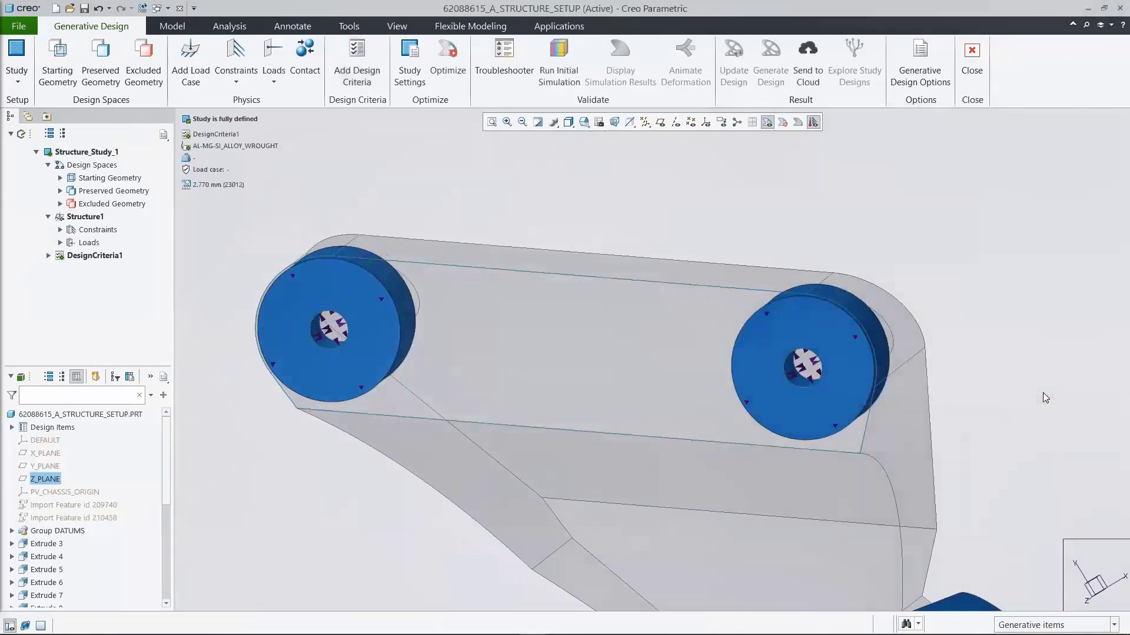
Step: Return to saved orientation 00_START and run the initial simulation of Structure_Study_1
left_click(568, 122)
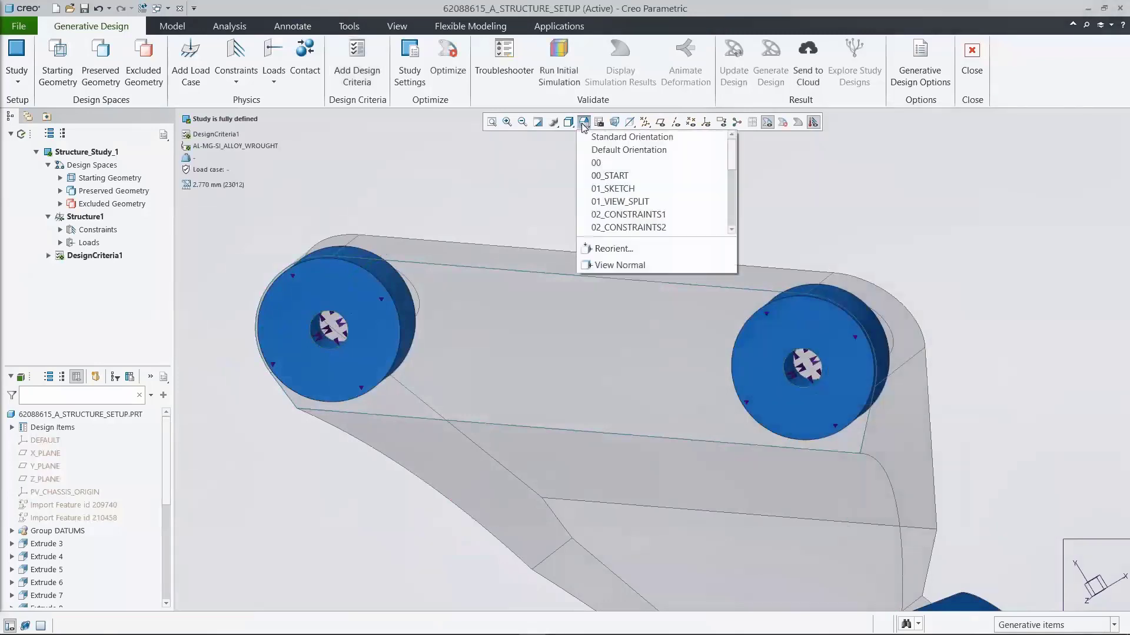
left_click(620, 176)
left_click(559, 57)
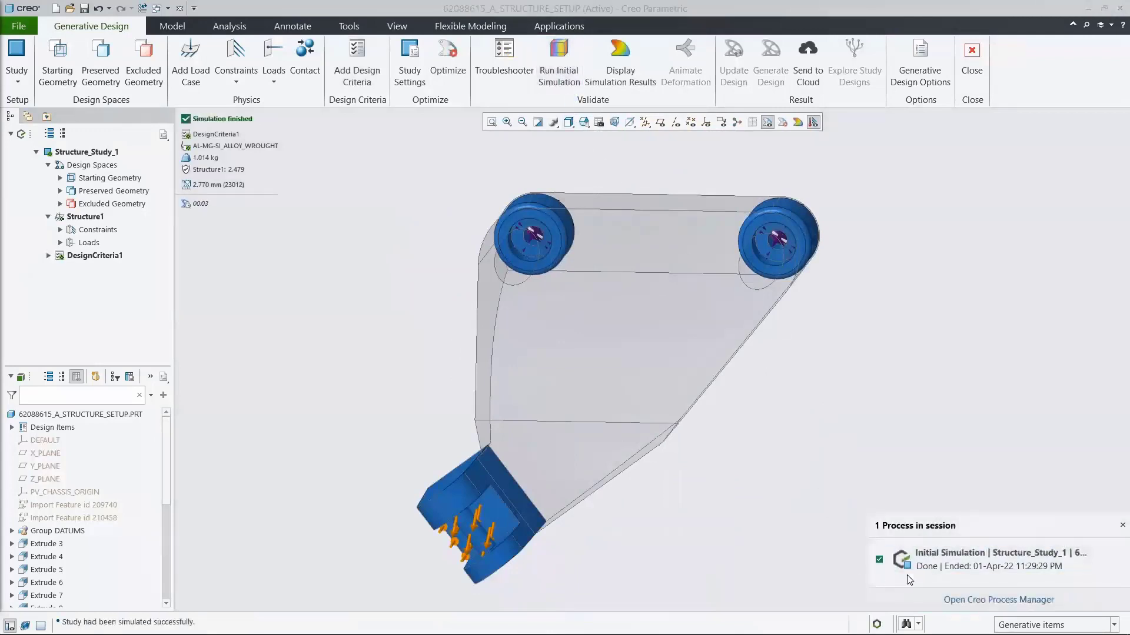
left_click(1122, 526)
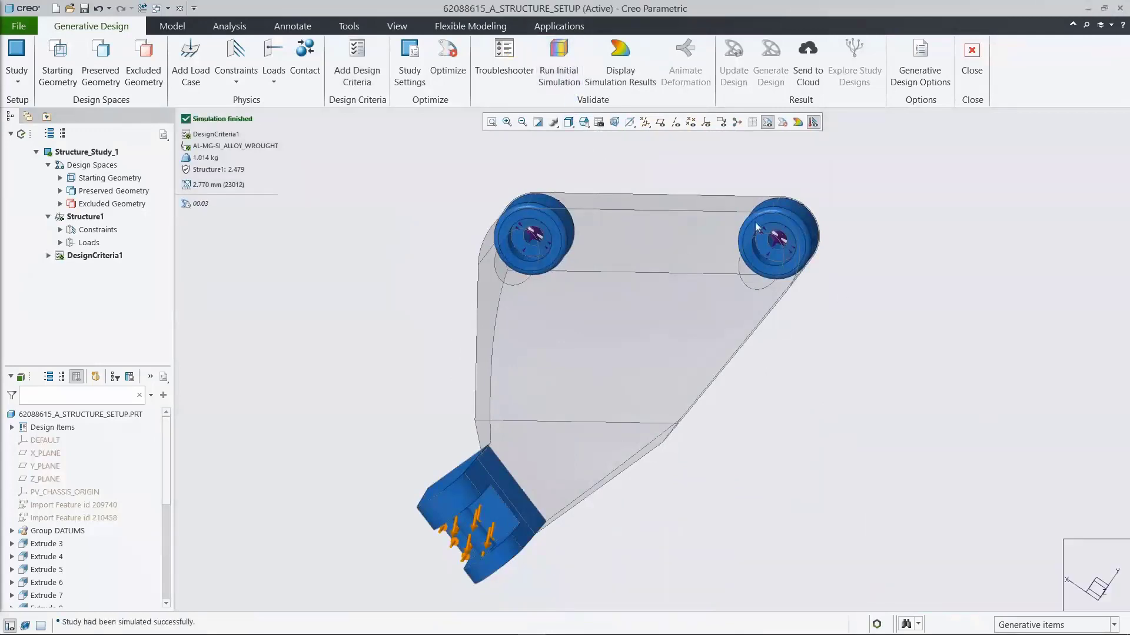
Step: Display the Von Mises stress results in MPa with minimum and maximum markers, in the saved orientation 04_STRESS
left_click(620, 65)
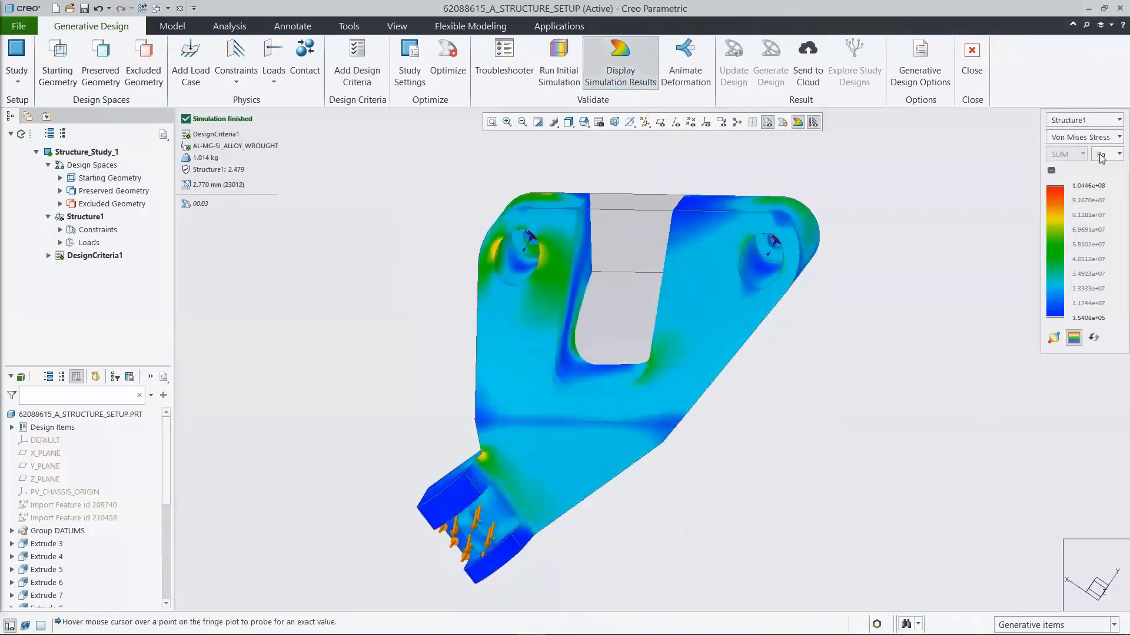
left_click(1102, 156)
left_click(1080, 298)
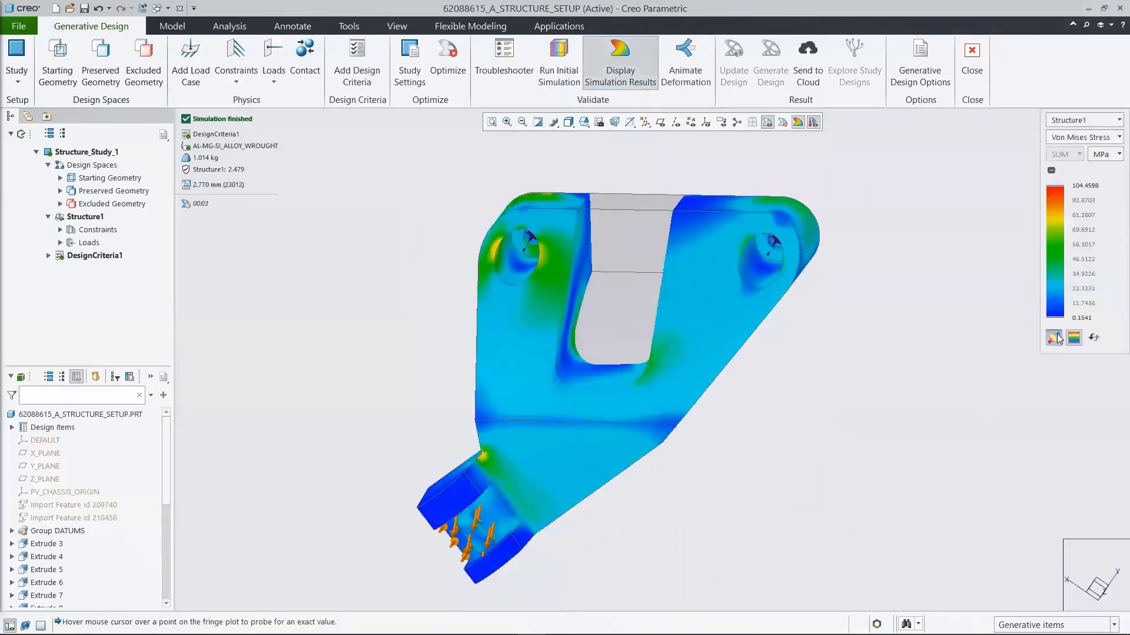
left_click(1055, 337)
left_click(583, 121)
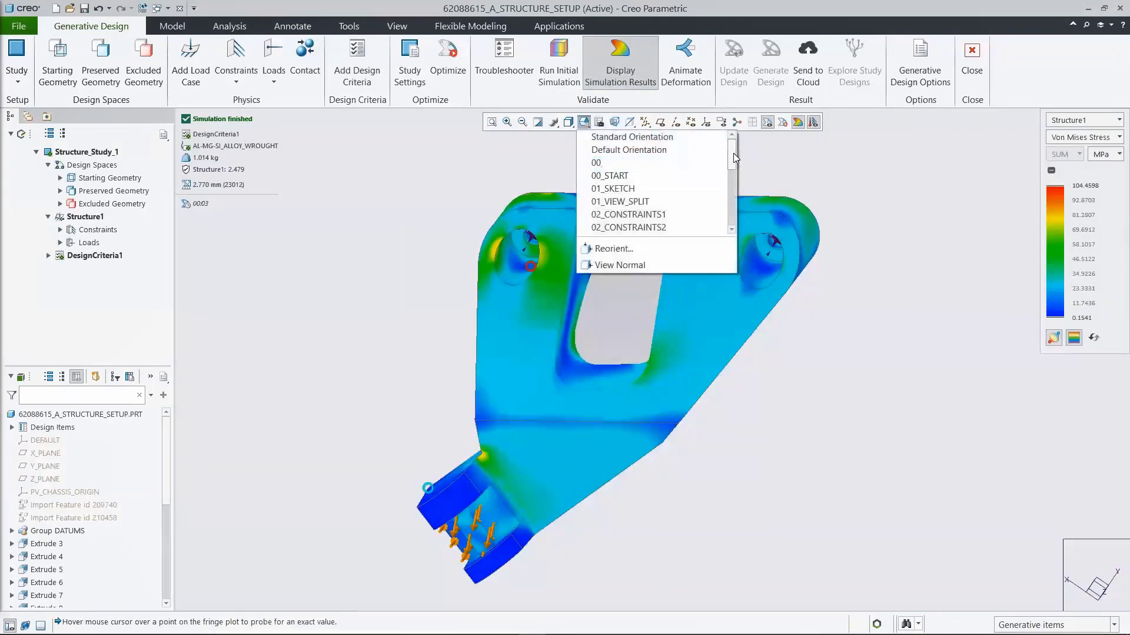
left_click_drag(733, 154, 733, 175)
left_click(636, 184)
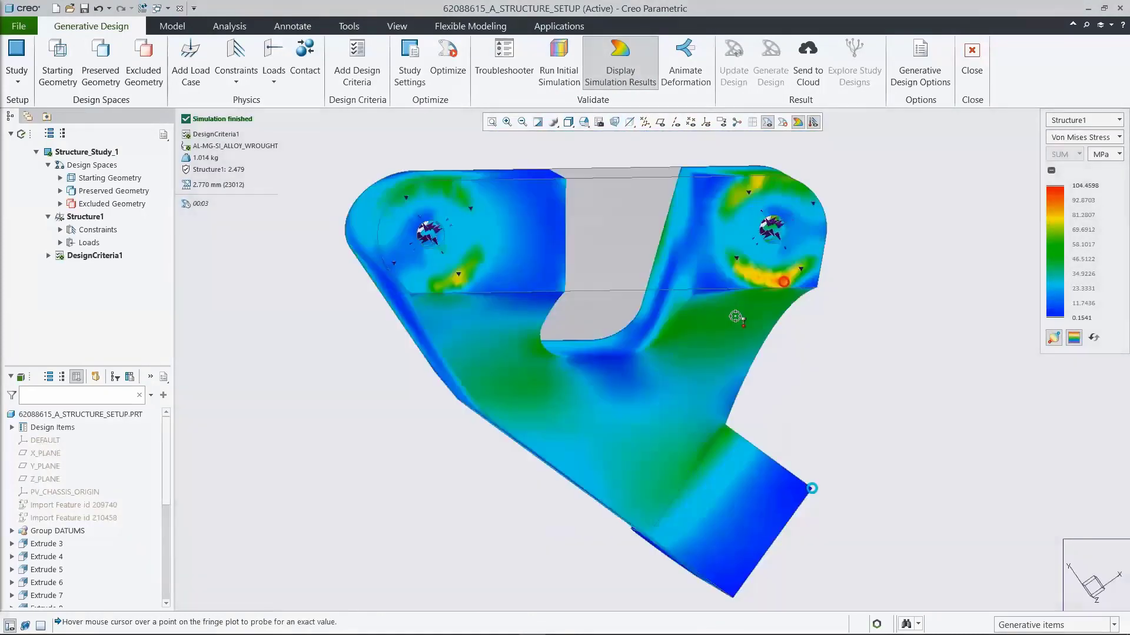
Step: Examine the displacement results in the saved orientation 05_DISP and switch the plot to Safety Factor
left_click(1084, 139)
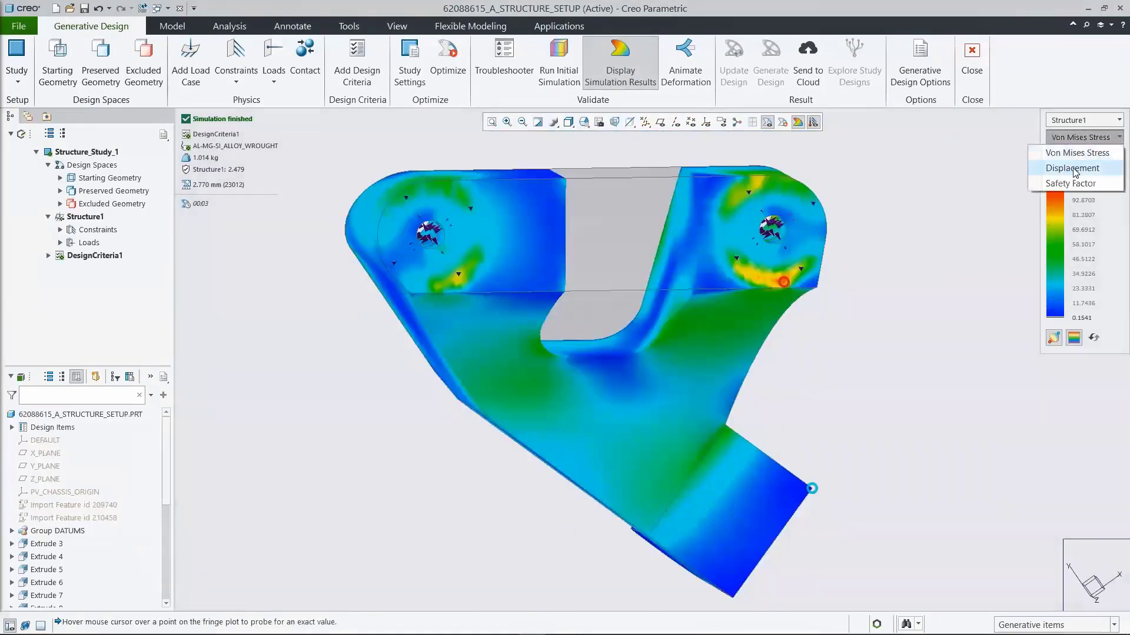
left_click(1073, 170)
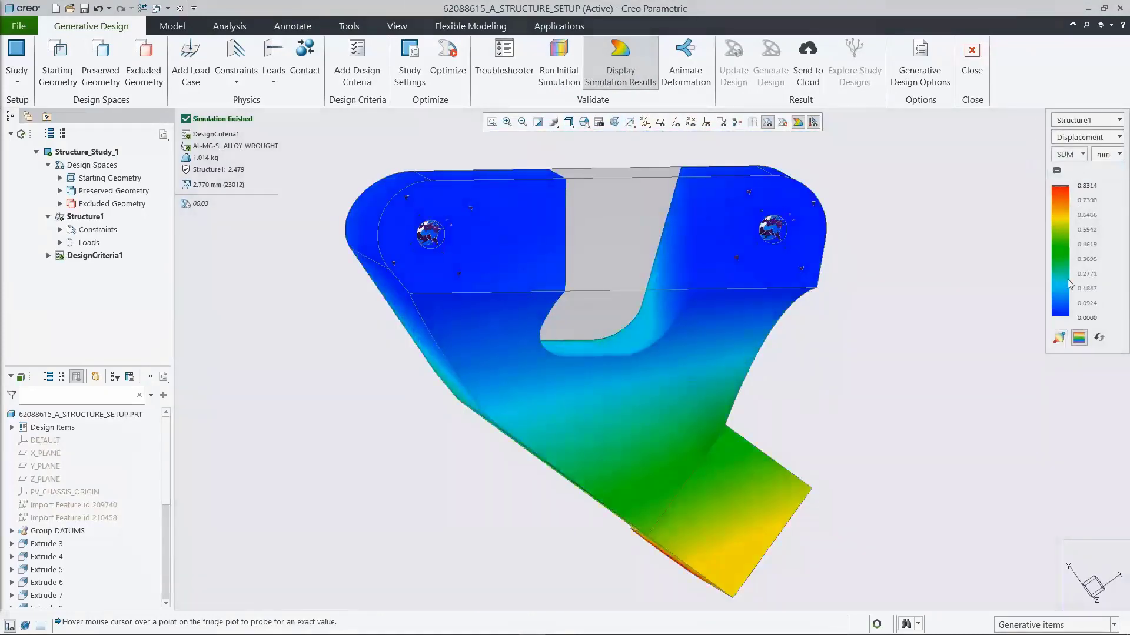
left_click(584, 122)
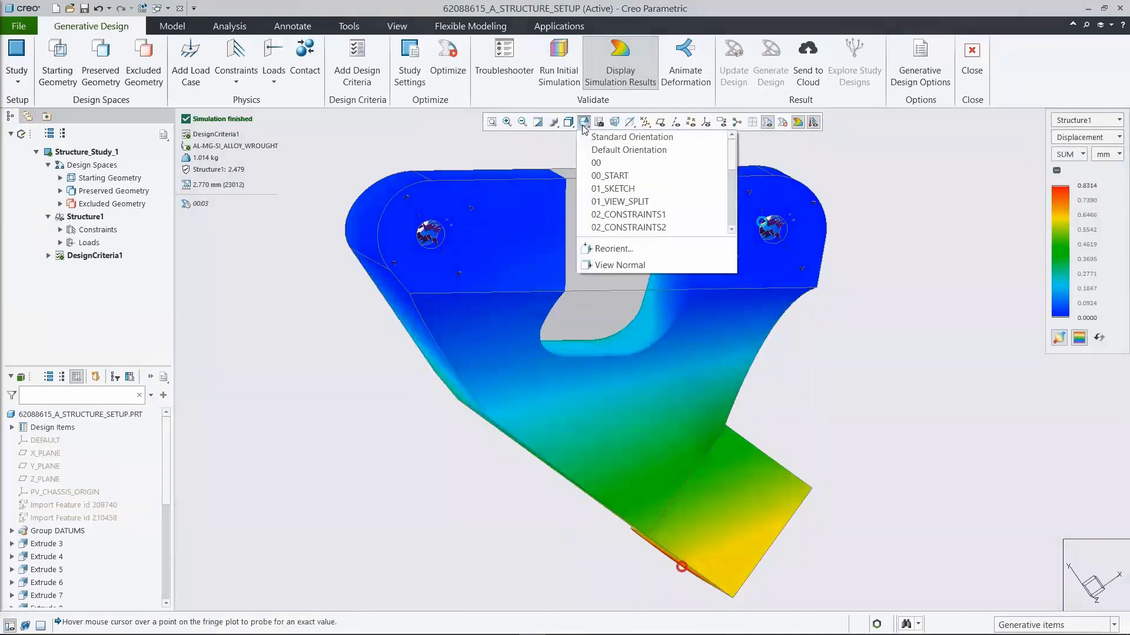
scroll(723, 156, "down", 2)
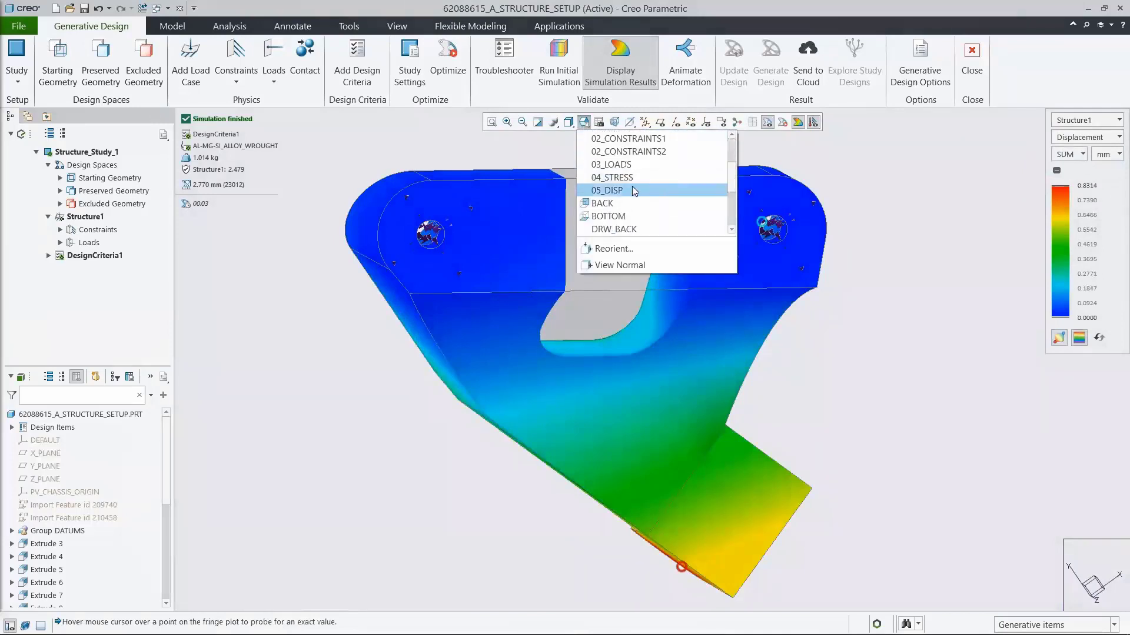
left_click(607, 190)
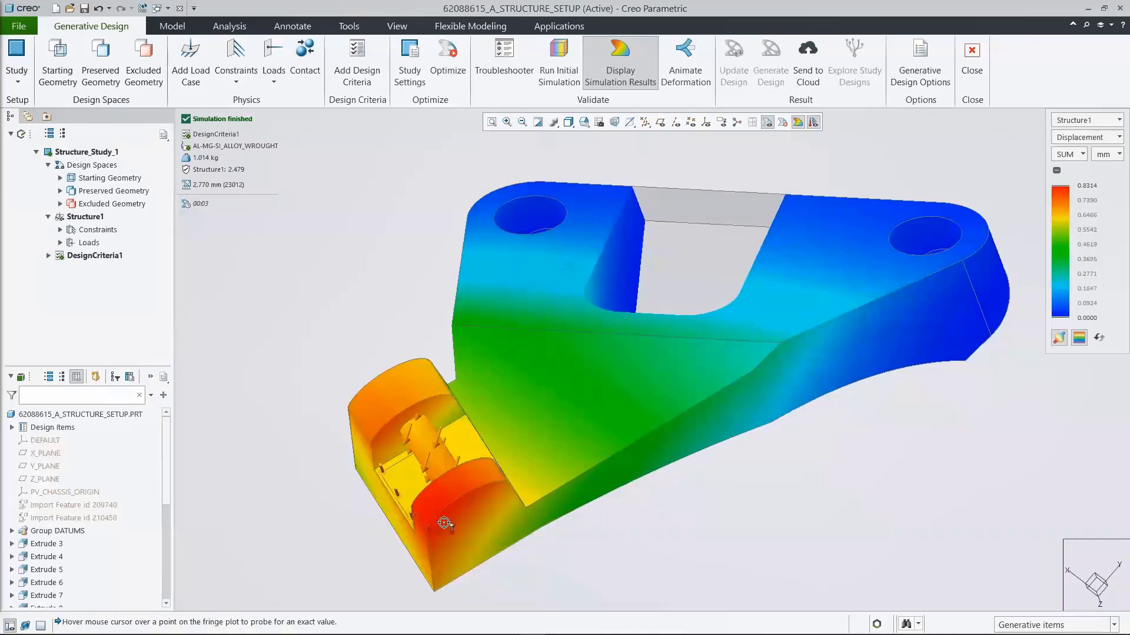
left_click(1089, 137)
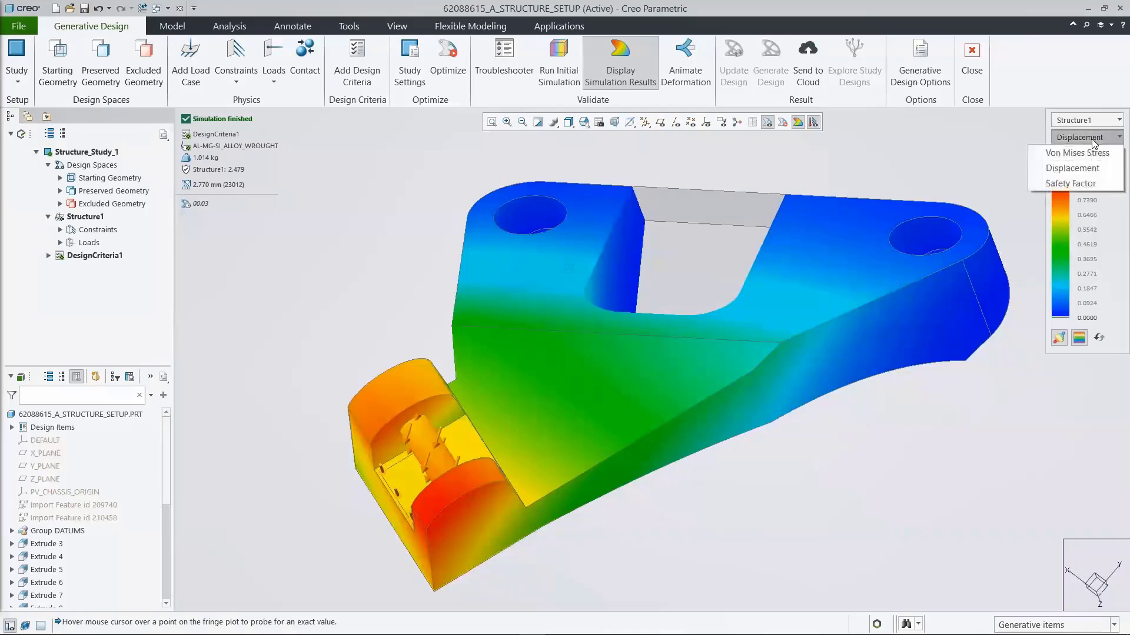
left_click(1071, 184)
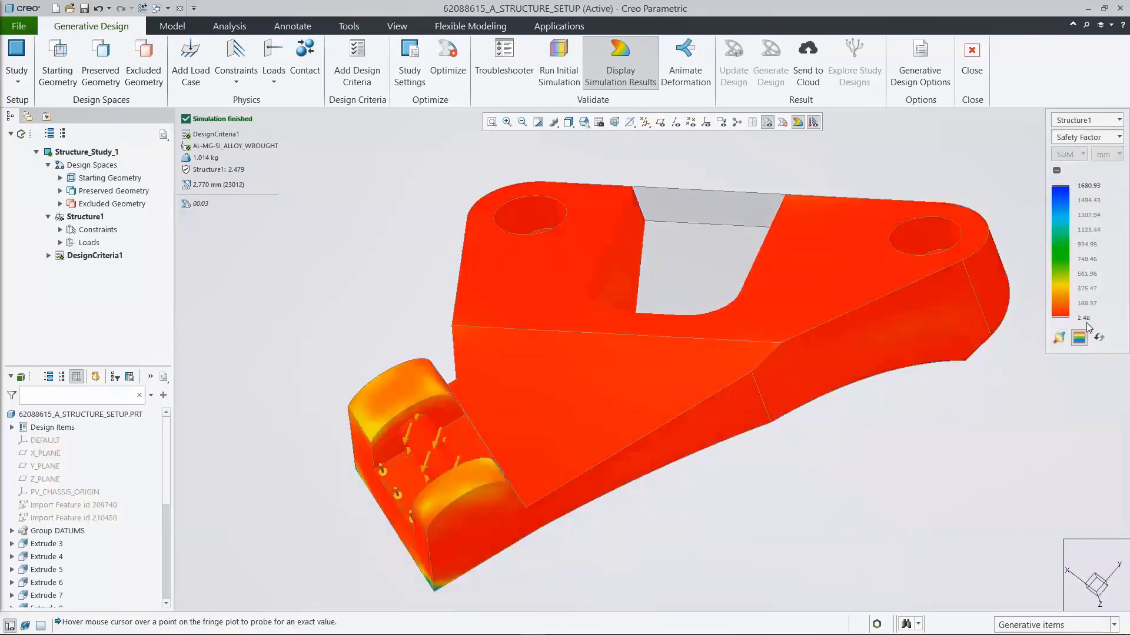
Step: Return to saved orientation 00_START, turn off the simulation results display and optimize Structure_Study_1
left_click(584, 122)
left_click(606, 166)
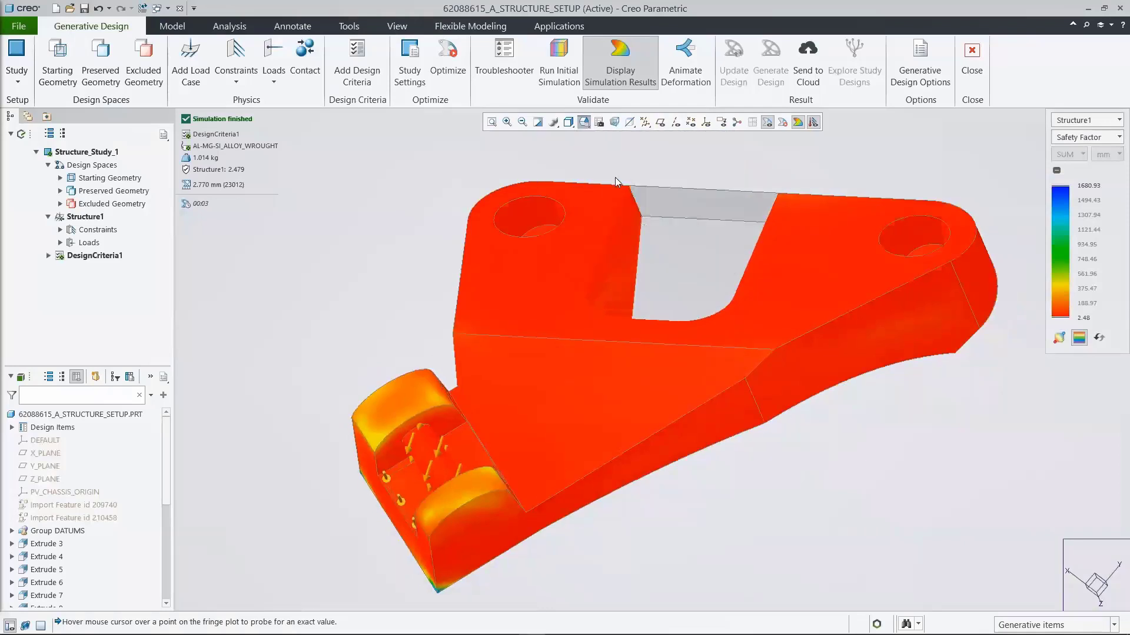
left_click(619, 66)
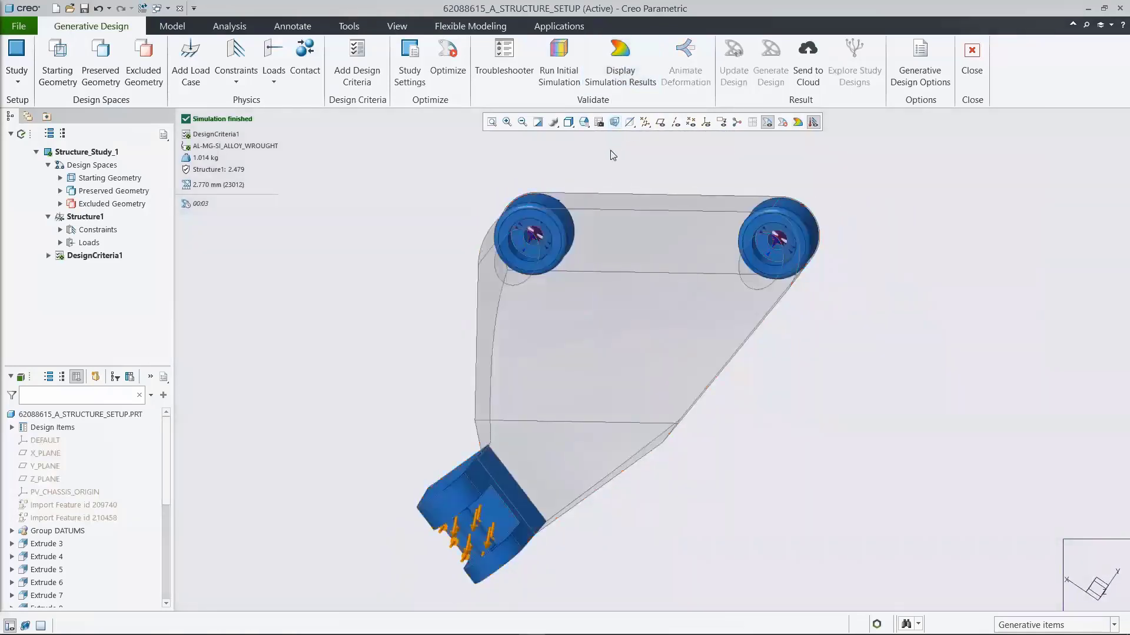
left_click(447, 59)
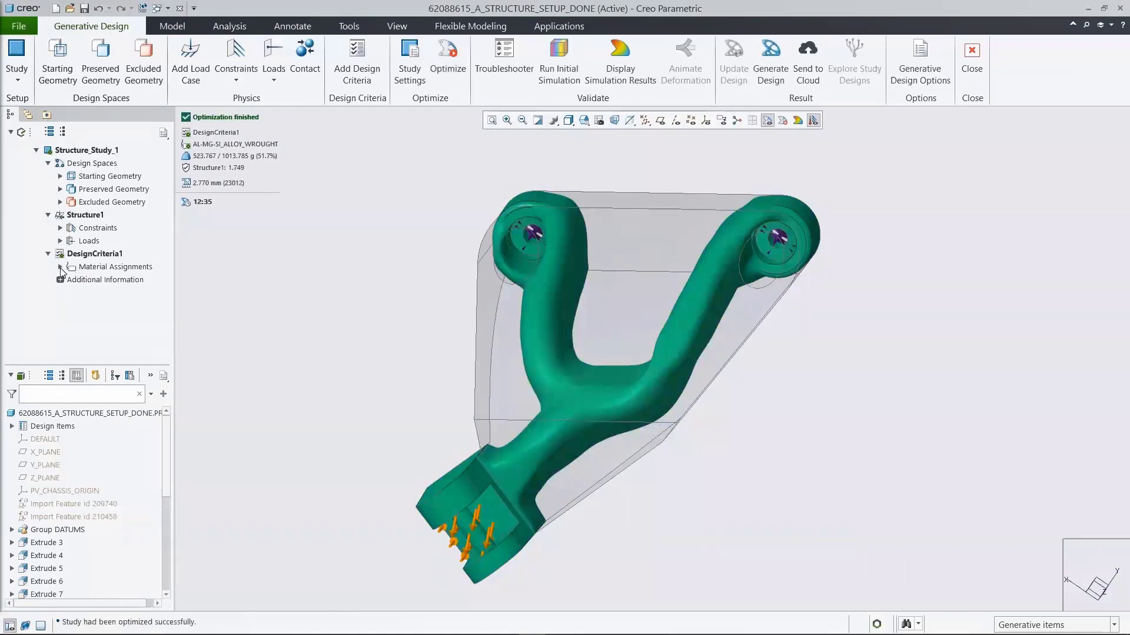
Step: Expand the additional information of DesignCriteria1 and display the optimized bracket's Von Mises stress in MPa
left_click(61, 268)
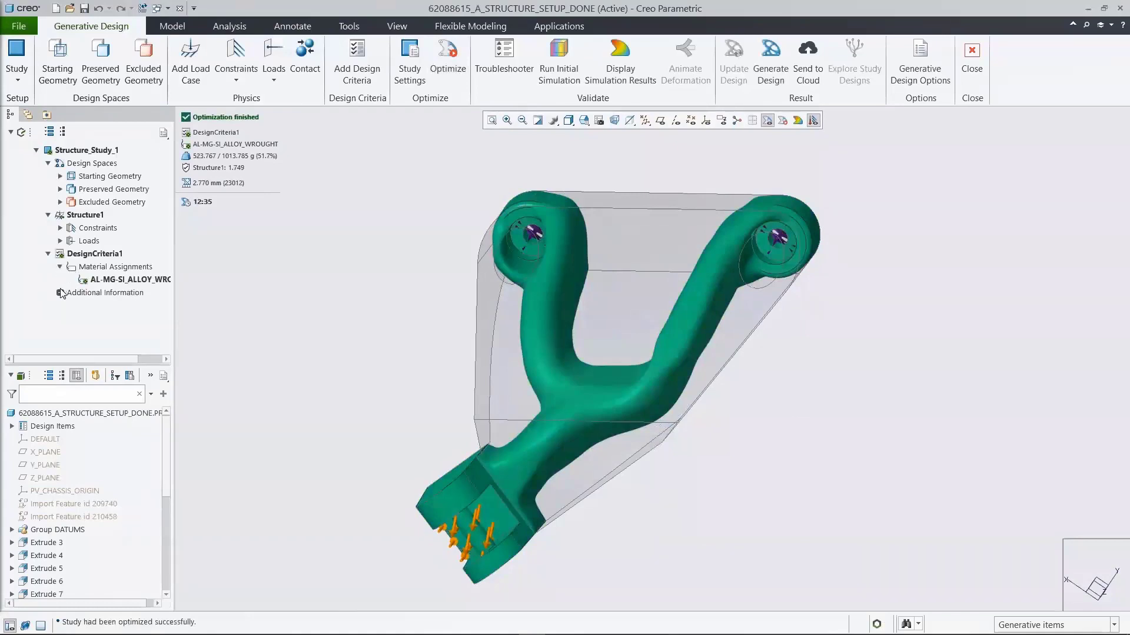
left_click(60, 293)
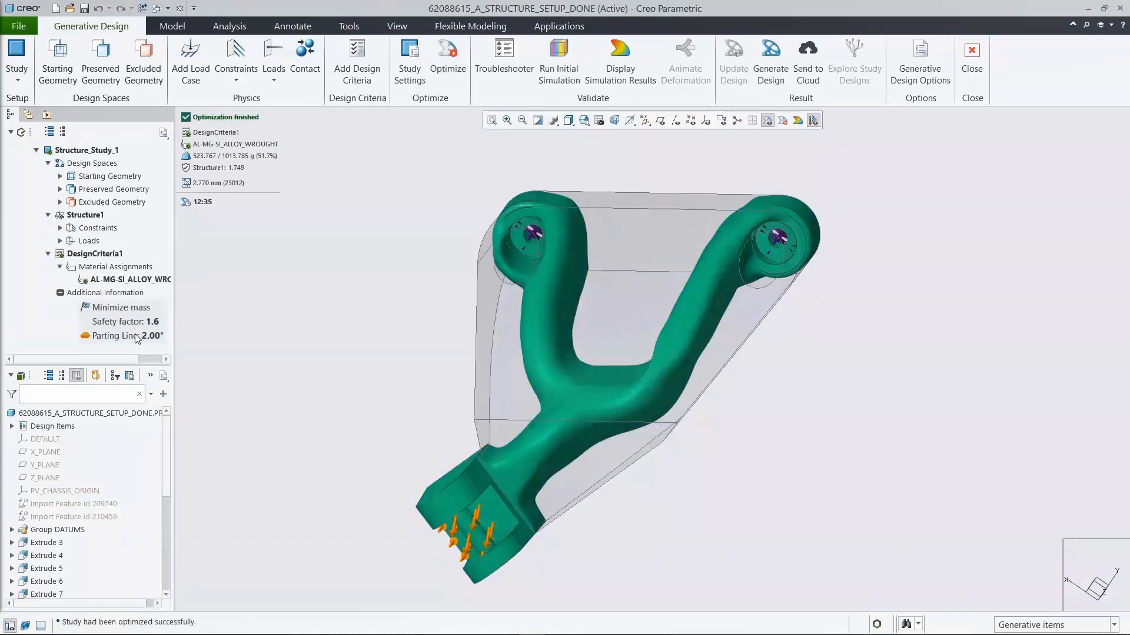
left_click(614, 59)
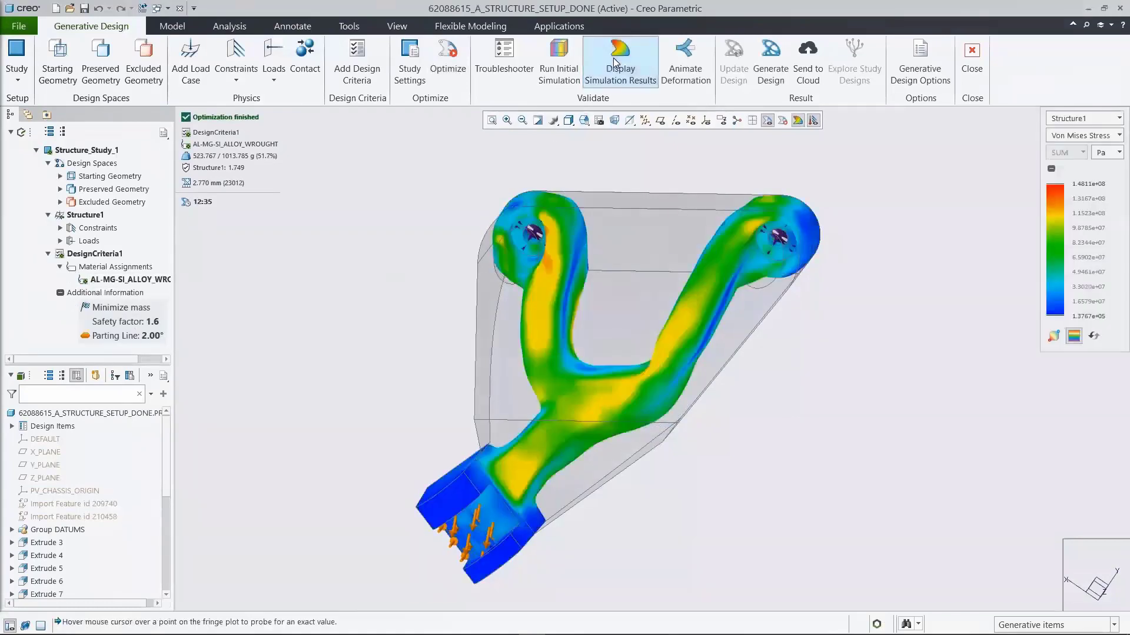
left_click(1107, 153)
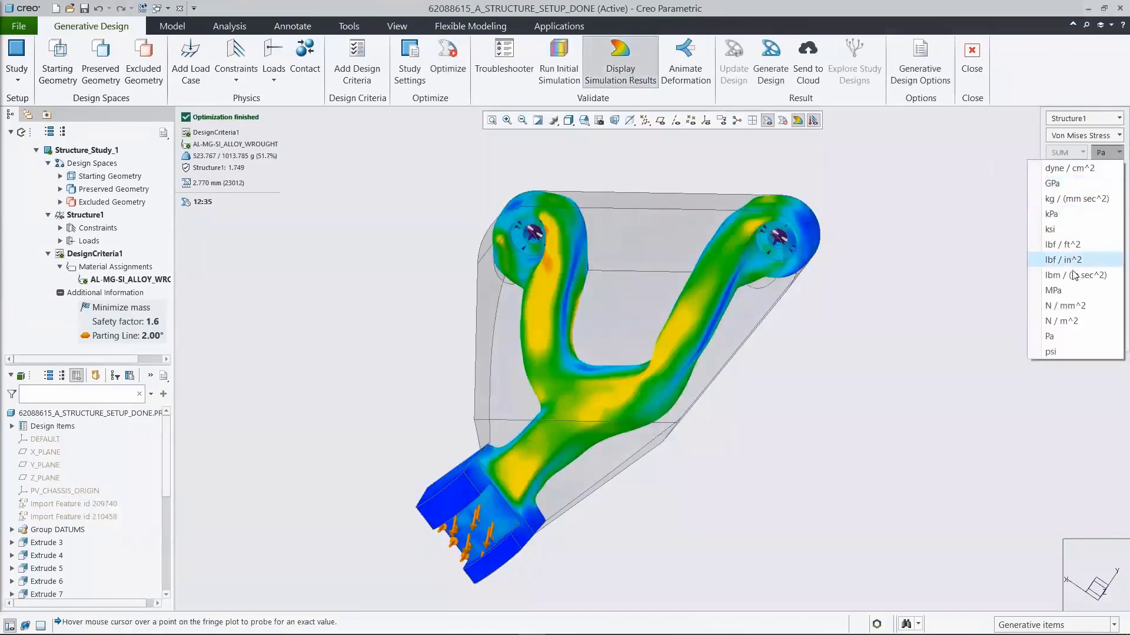
left_click(1080, 268)
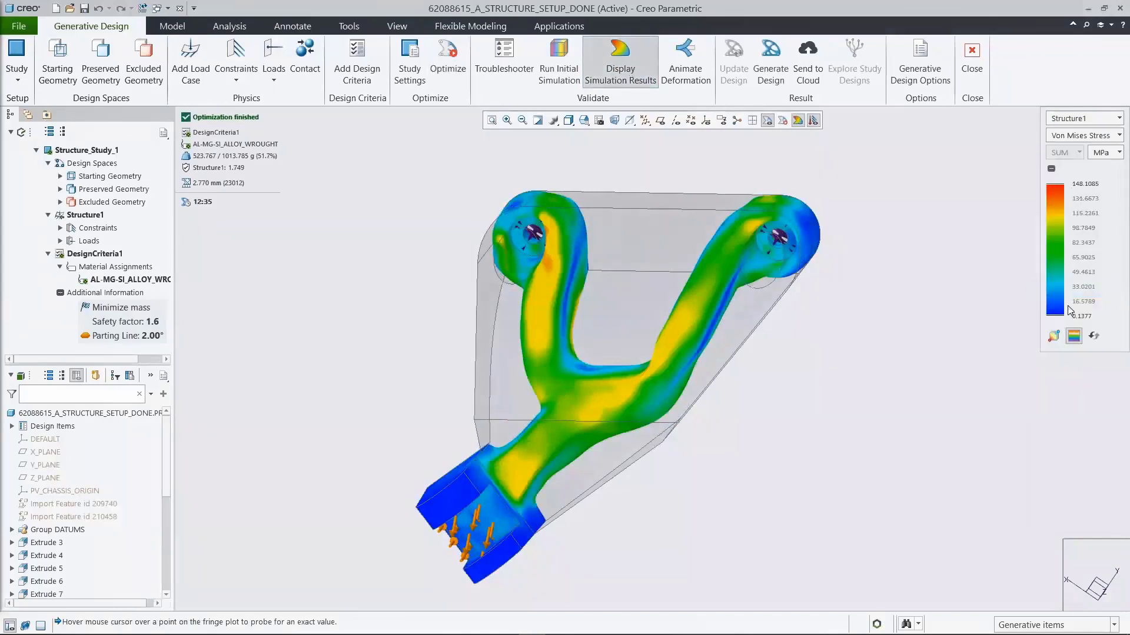
Step: View the optimized bracket's stress plot in the saved orientation 04_STRESS
left_click(584, 121)
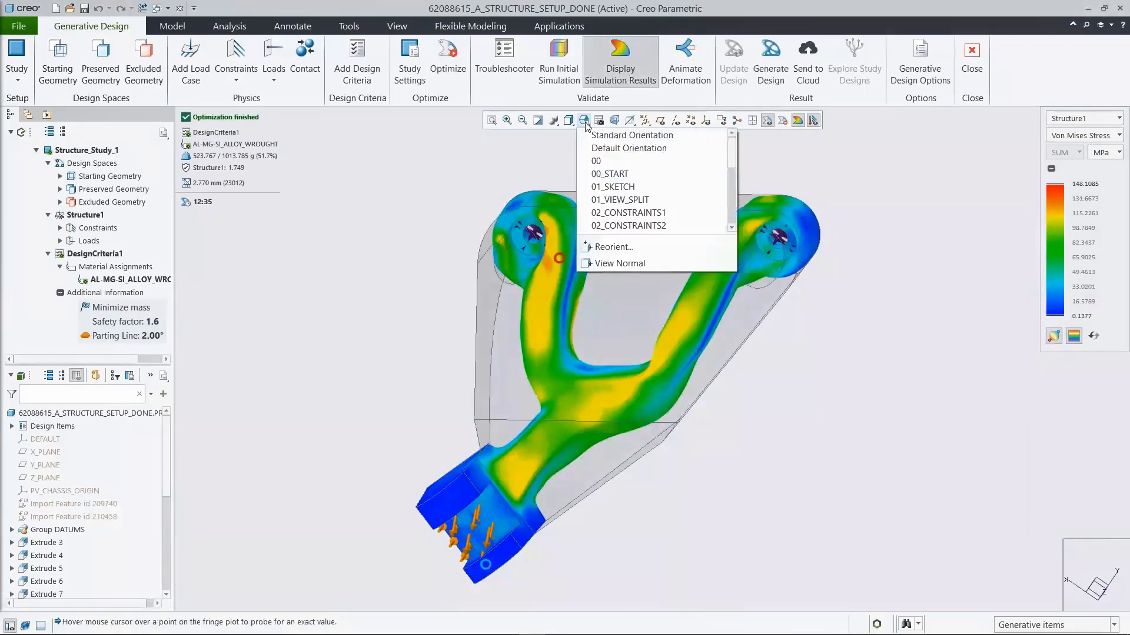
left_click_drag(732, 153, 732, 168)
left_click(634, 197)
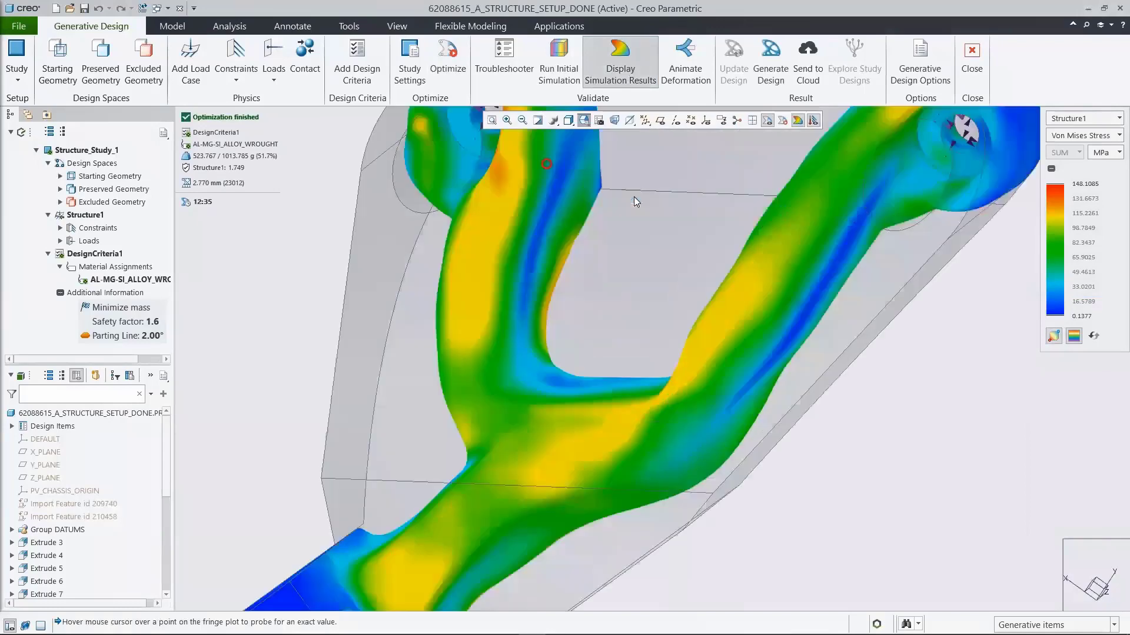
Step: Display the optimized bracket's displacement with minimum and maximum markers, in the saved orientation 05_DISP
left_click(1057, 137)
left_click(1063, 168)
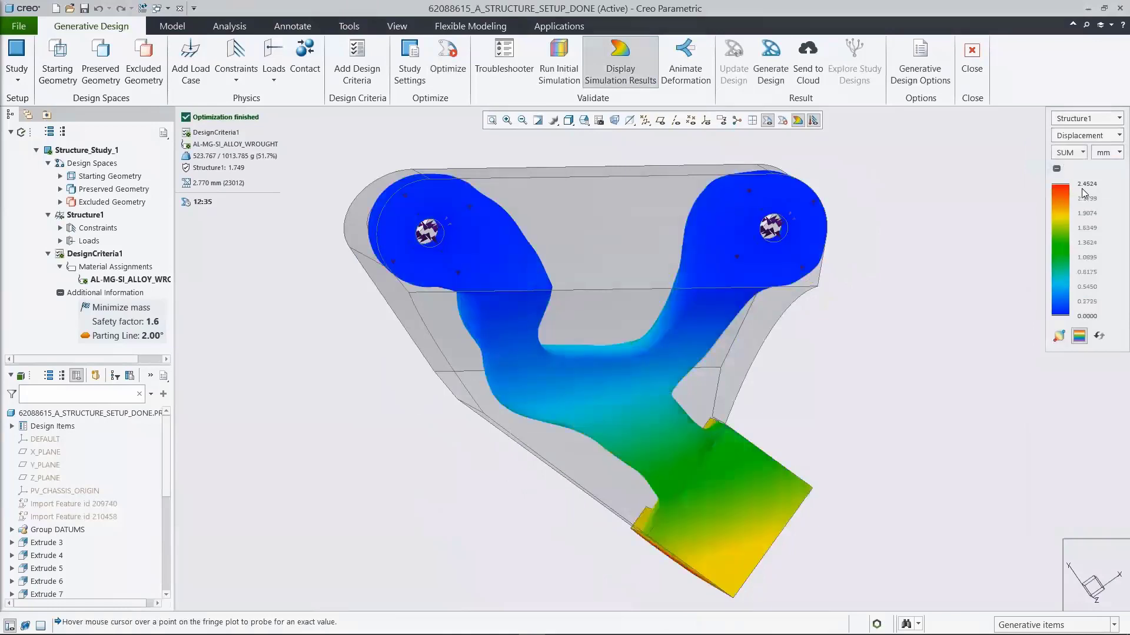
left_click(1059, 335)
left_click(584, 120)
scroll(732, 154, "down", 1)
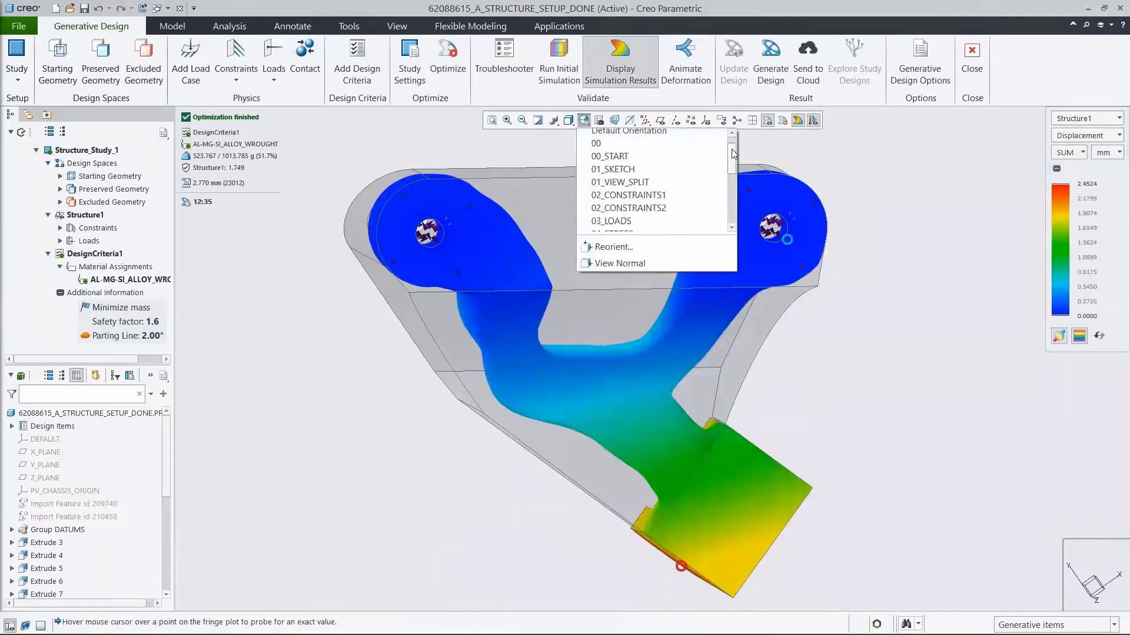
scroll(732, 154, "down", 2)
left_click(613, 210)
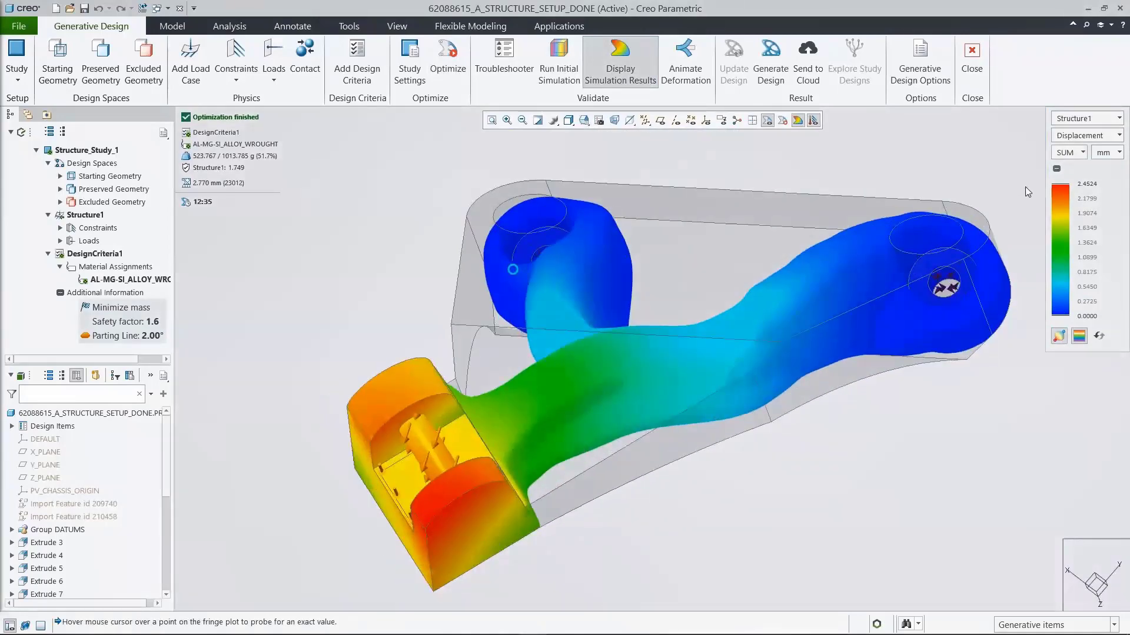
Step: Switch the optimized bracket's plot to Safety Factor and return to saved orientation 00_START
left_click(1066, 134)
left_click(1078, 183)
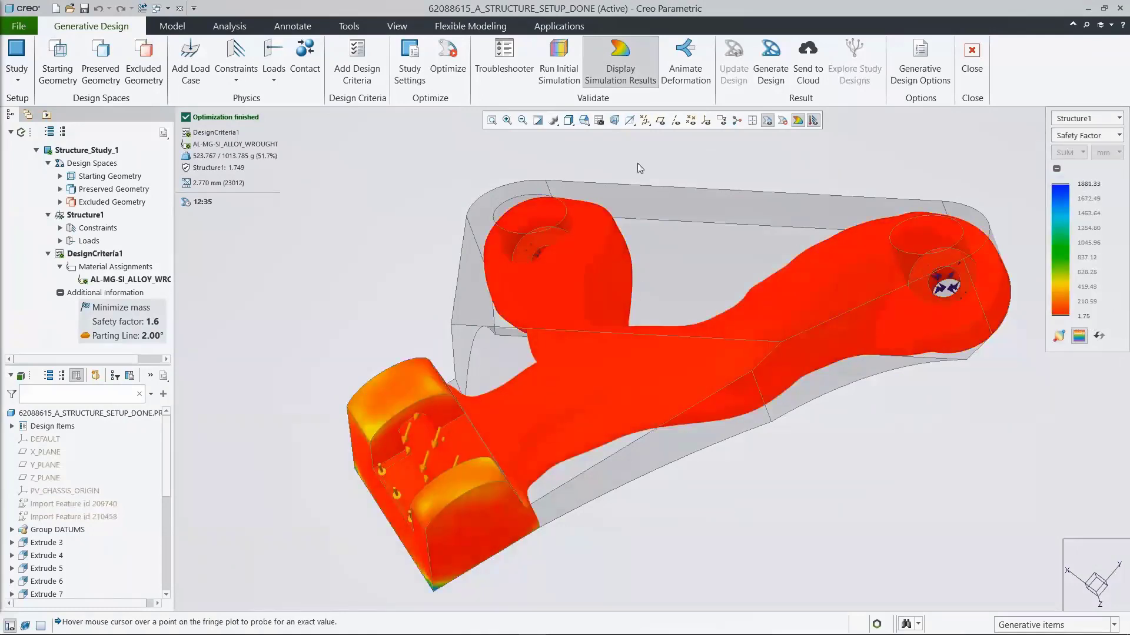
left_click(586, 120)
left_click(615, 172)
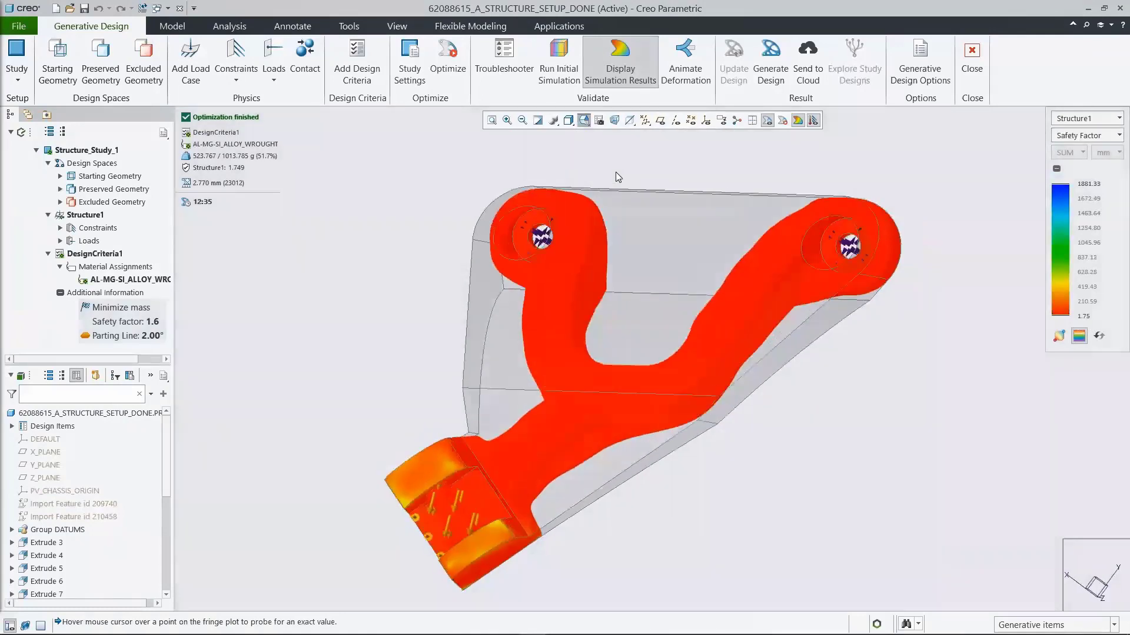
Step: Split the view to compare initial and optimized results, plotting Displacement with minimum and maximum markers
left_click(751, 121)
left_click(1075, 253)
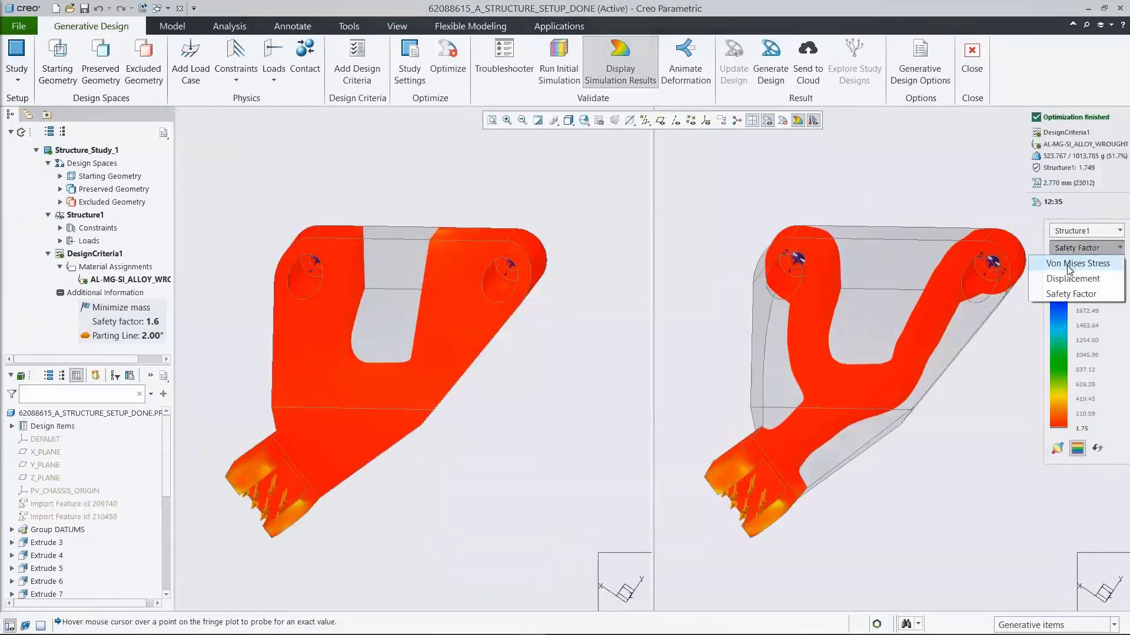
left_click(1071, 277)
left_click(1059, 450)
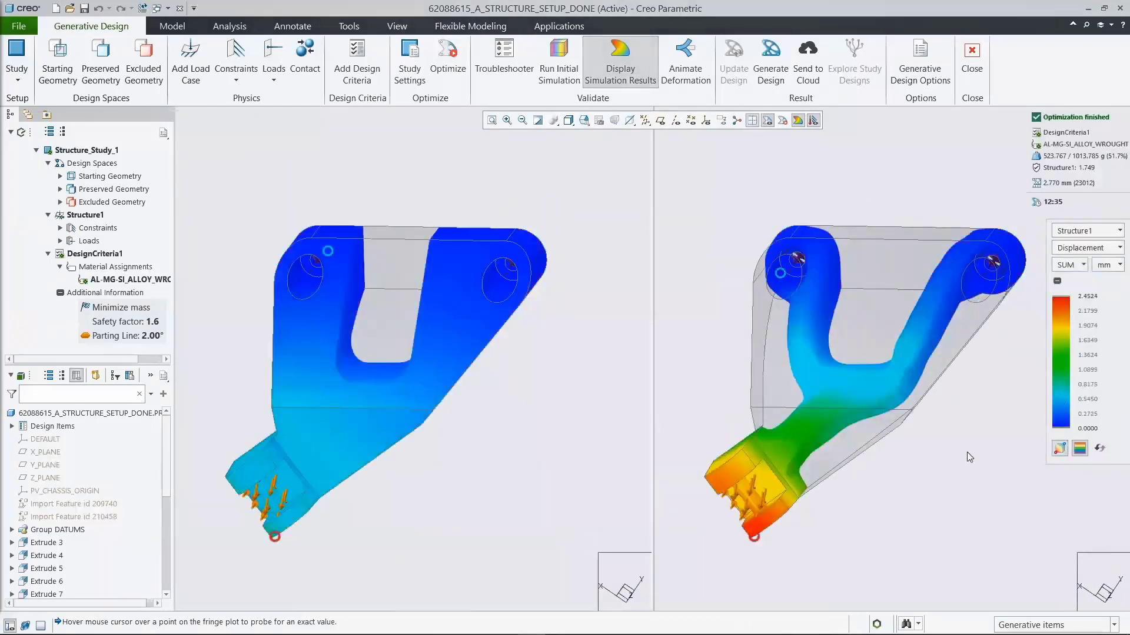
Step: Orient both the optimized and initial displacement views to the saved orientation 05_DISP
left_click(584, 120)
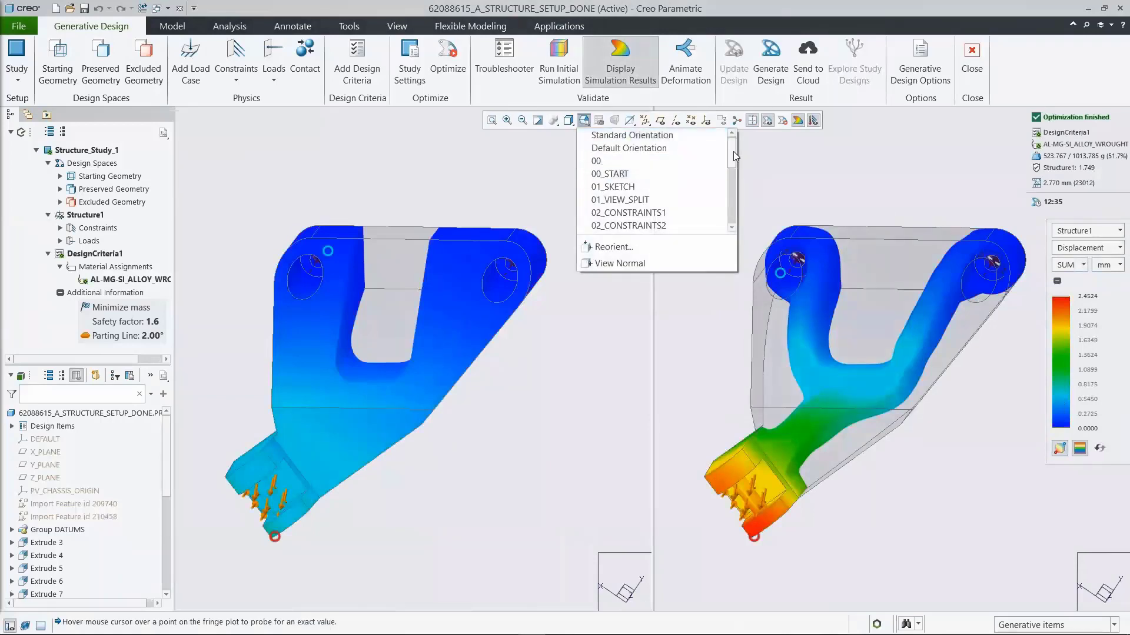
scroll(733, 151, "down", 1)
left_click(613, 200)
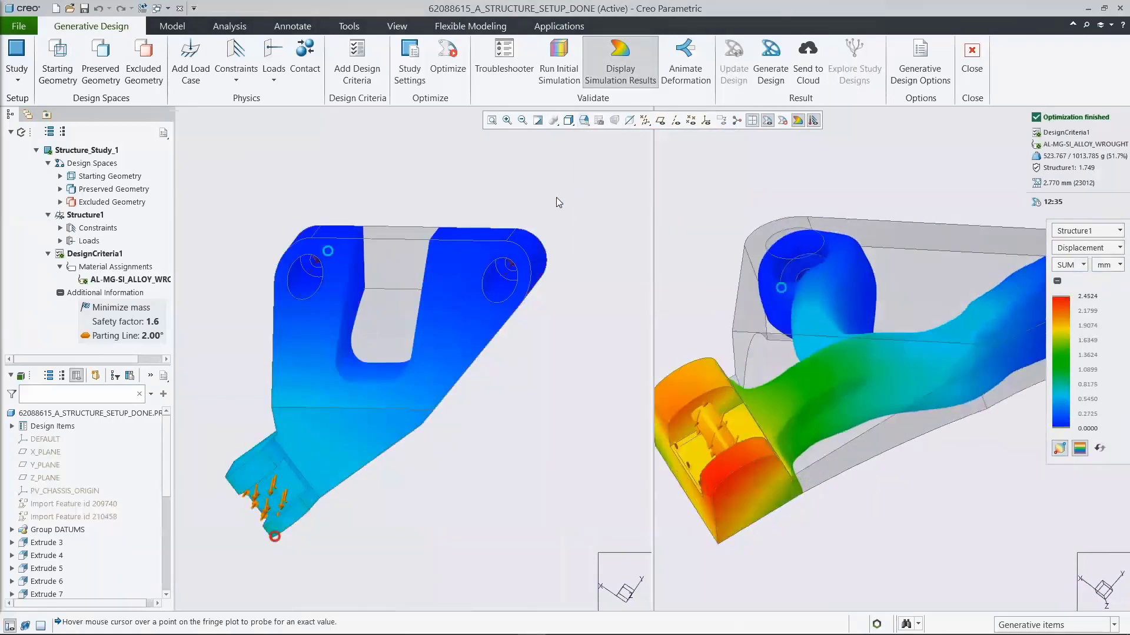
left_click(585, 120)
scroll(733, 154, "down", 2)
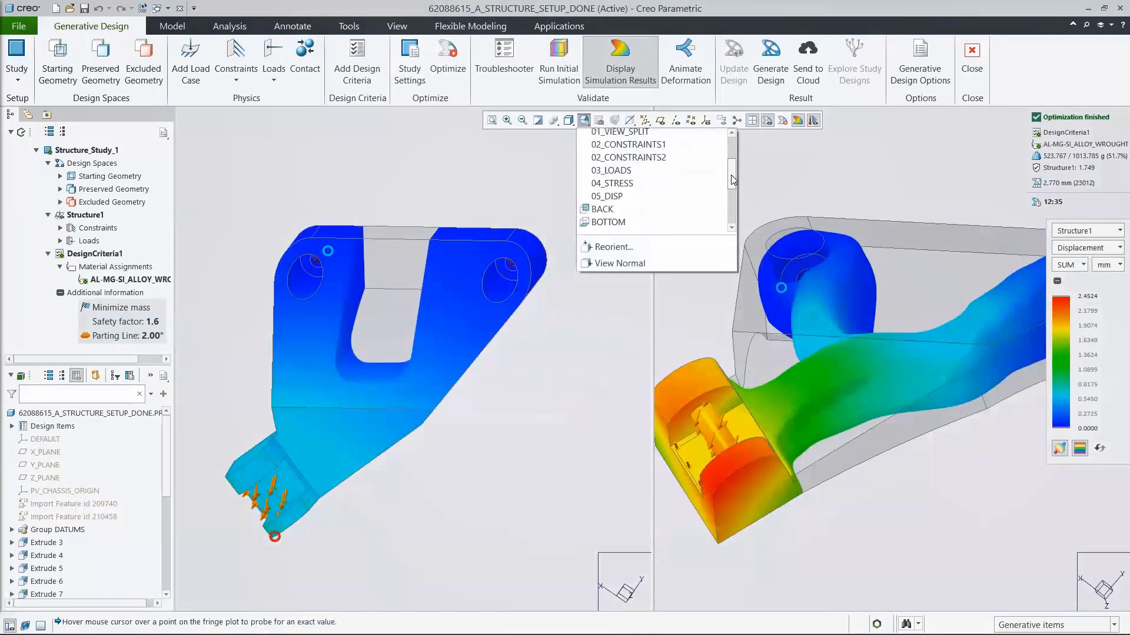
left_click(607, 195)
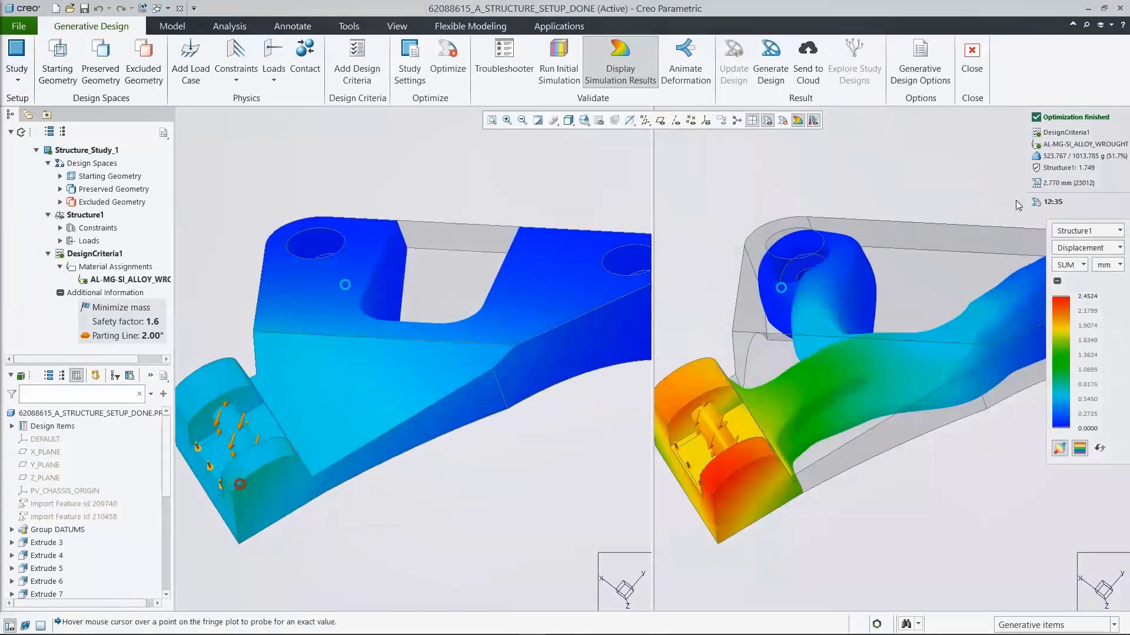
Step: Switch the side-by-side comparison to Von Mises Stress and orient the optimized bracket's view to 04_STRESS
left_click(1071, 250)
left_click(1072, 262)
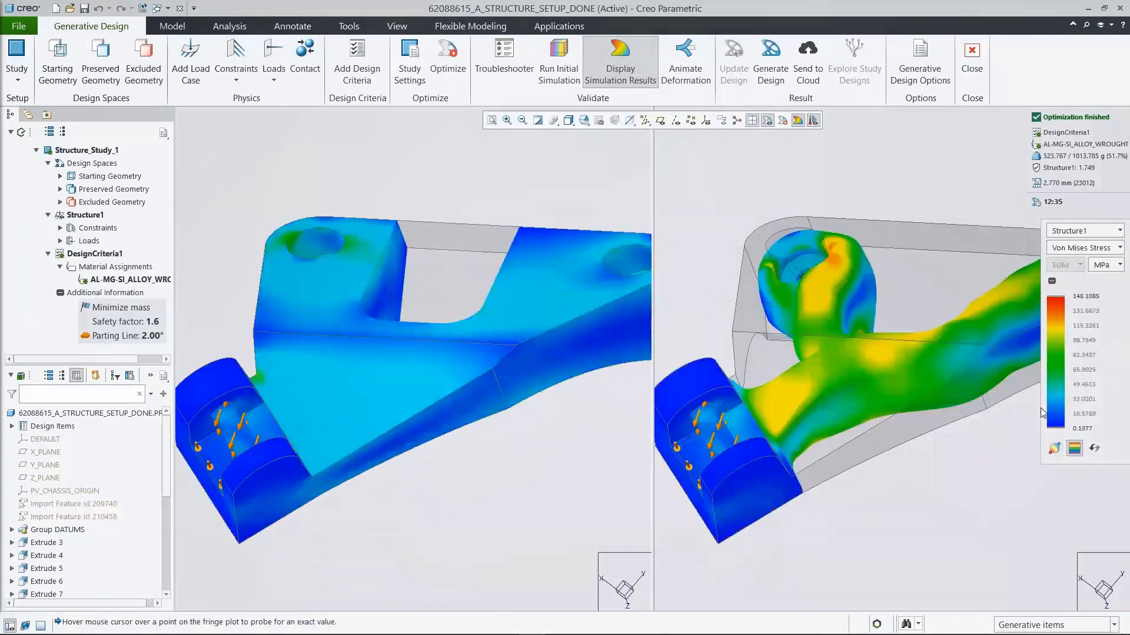
left_click(584, 120)
scroll(648, 179, "down", 2)
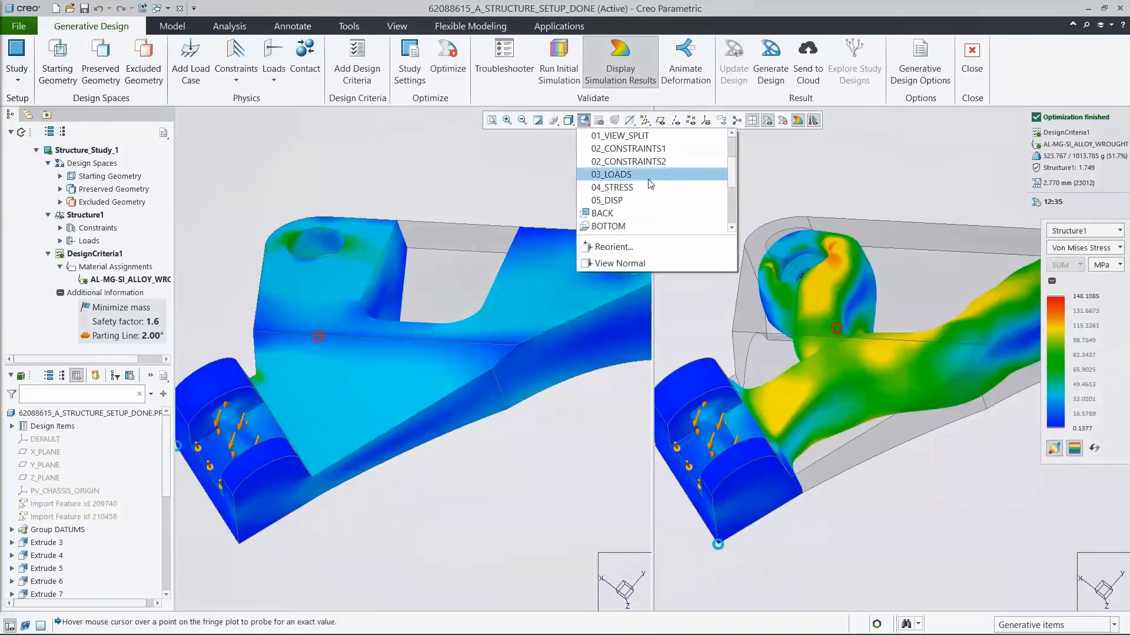
left_click(646, 179)
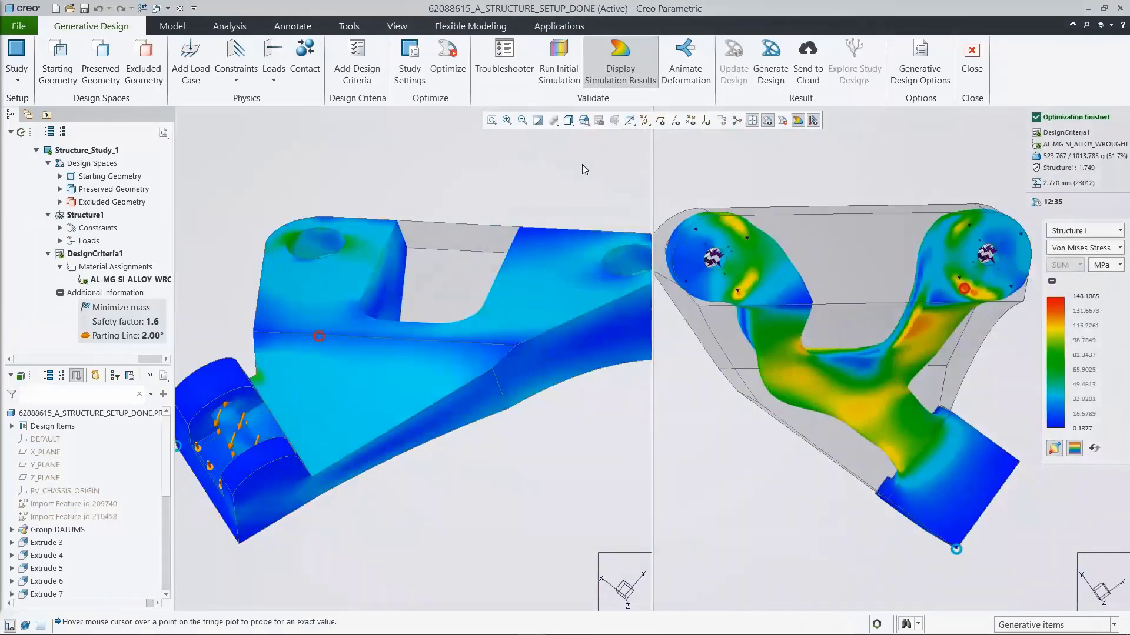